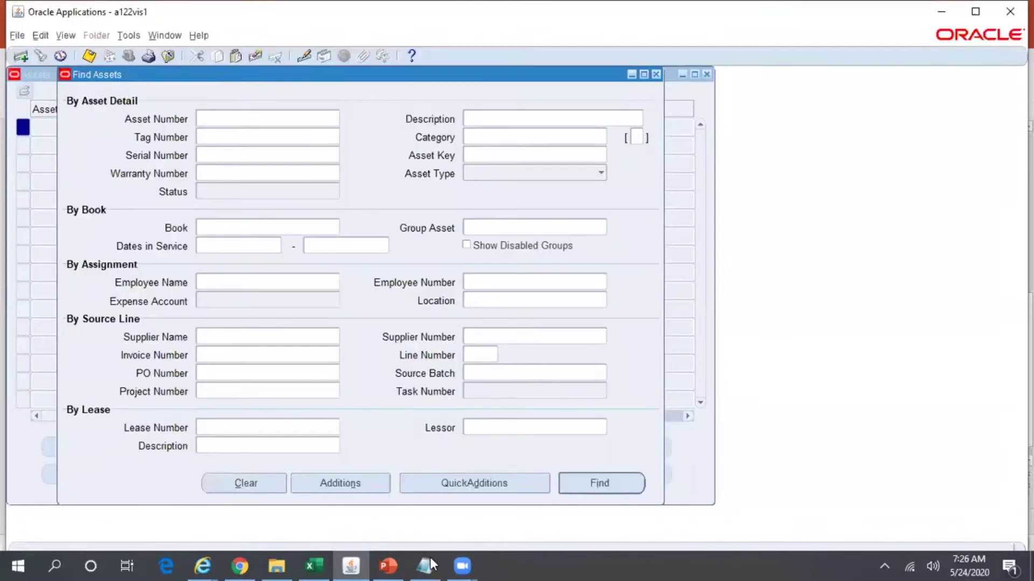
- Copy asset number 168573 from the Notepad note and use it to find the asset in Oracle Applications
left_click(428, 563)
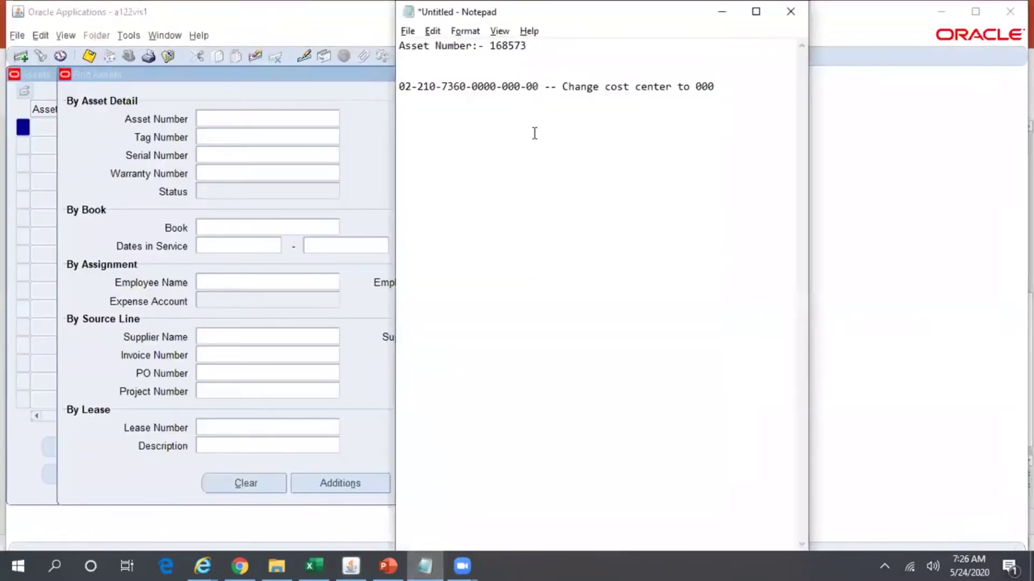
left_click_drag(527, 46, 491, 49)
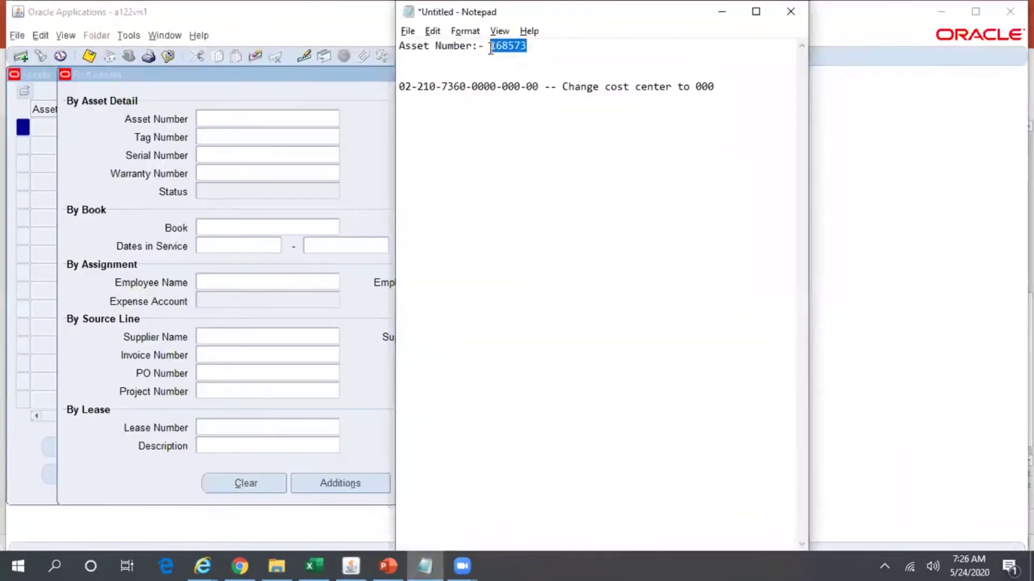
key("ctrl+c")
left_click(239, 117)
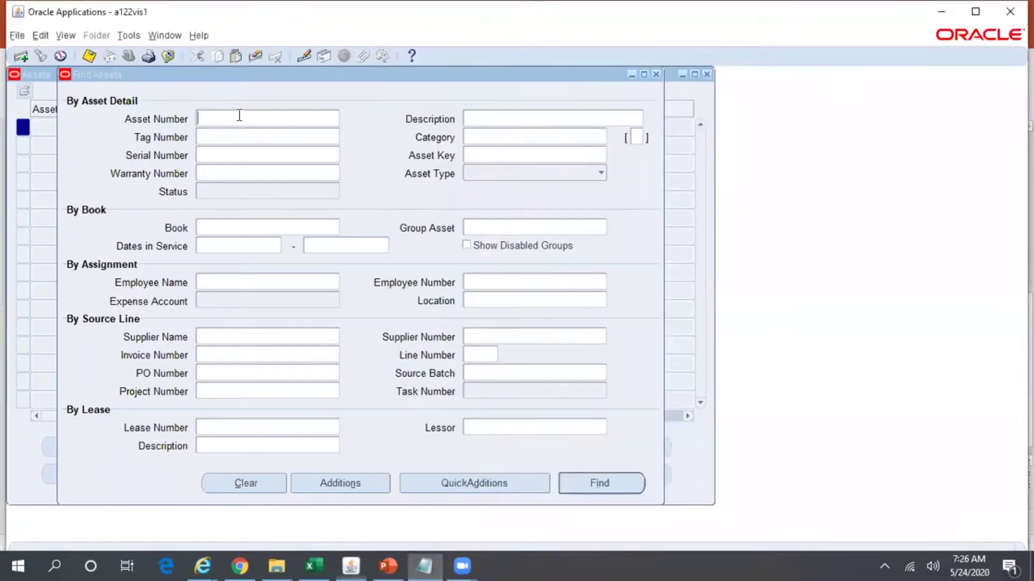
key("ctrl+v")
key("Return")
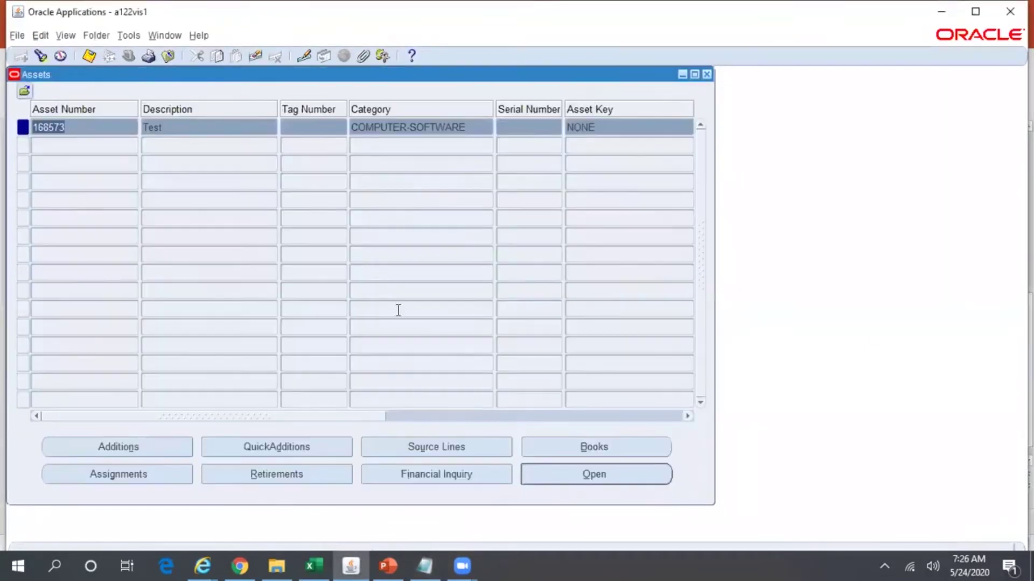
- Open the assignments of asset 168573 and examine the expense account and location of its existing line
left_click(159, 475)
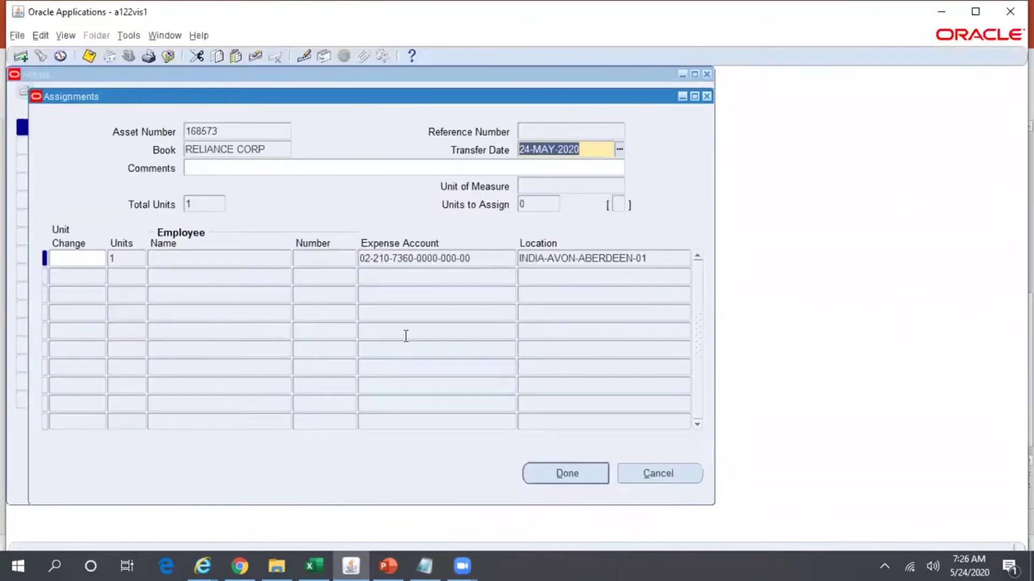
left_click(479, 259)
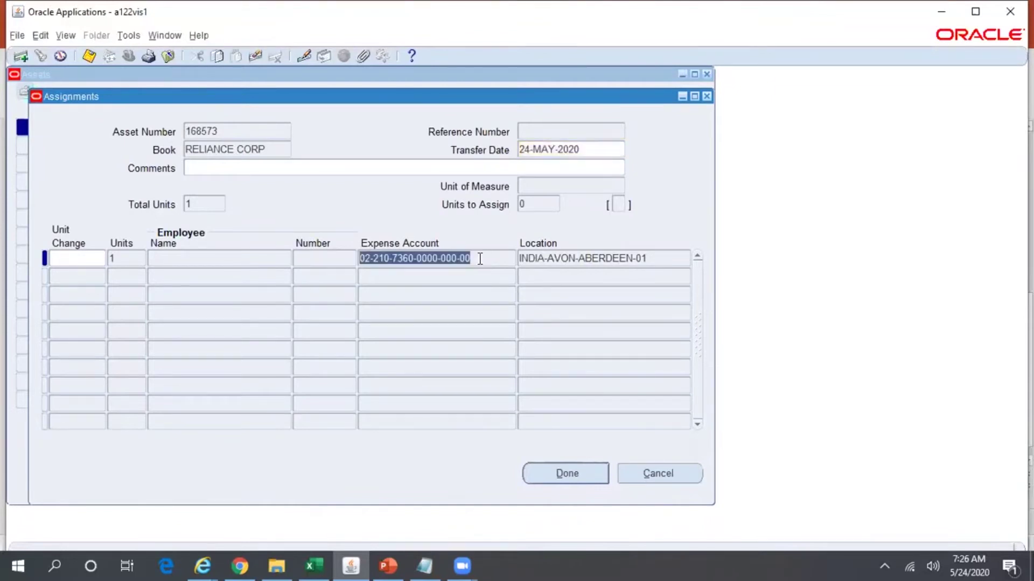
left_click(625, 258)
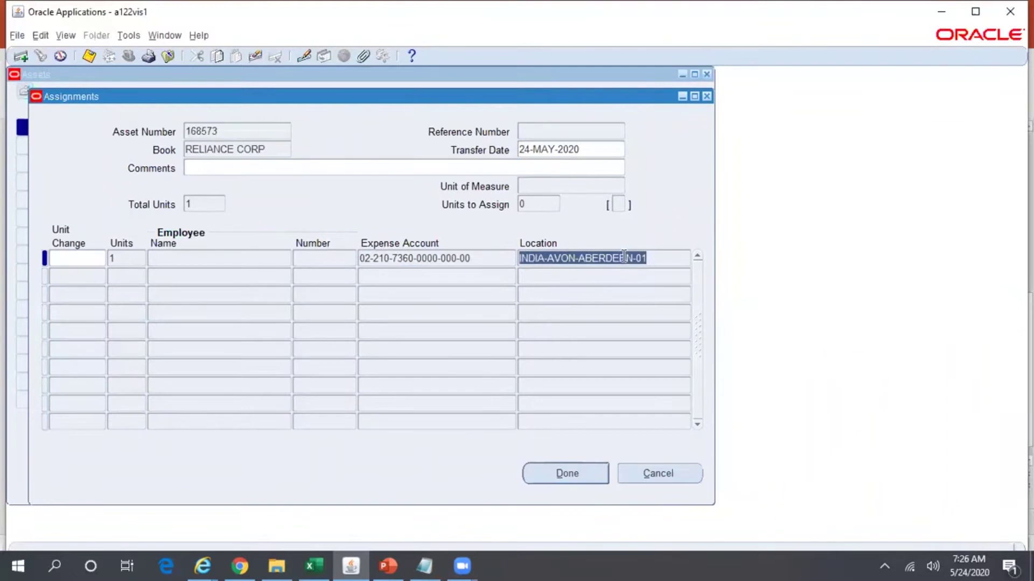
left_click(480, 259)
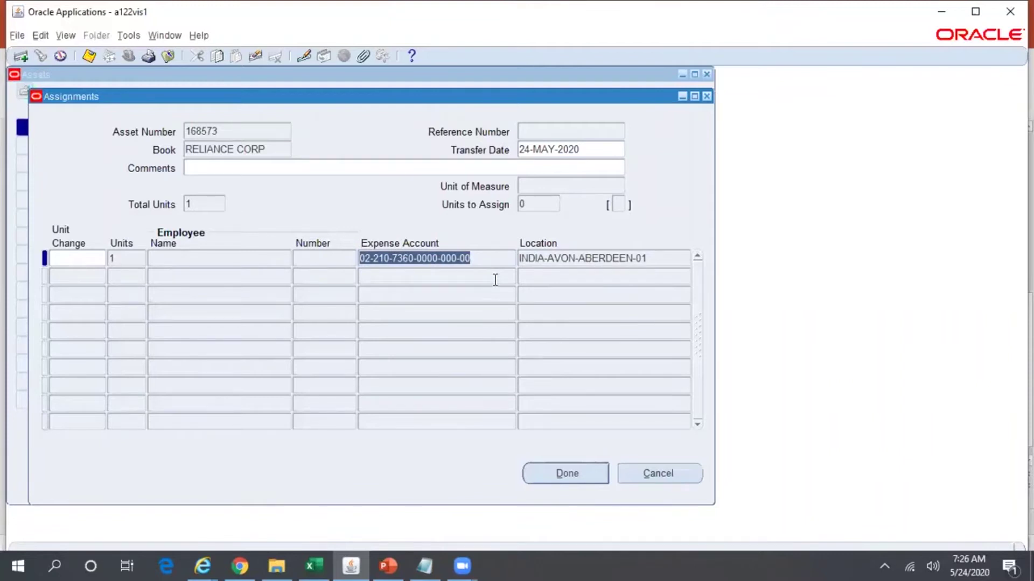
left_click(597, 257)
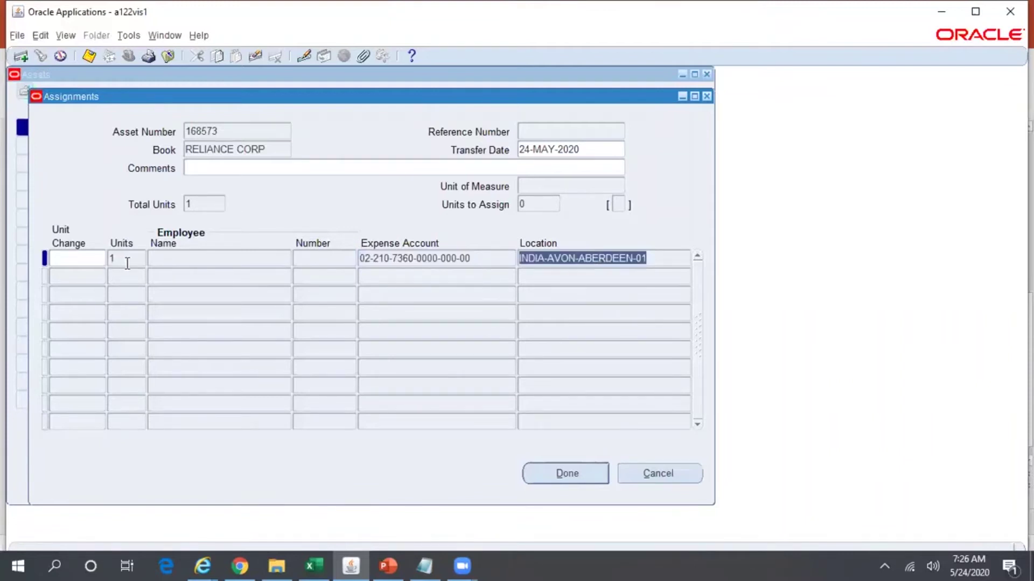
- Enter unit changes of -1 on the existing assignment line and 1 on a new line, and discard the pending changes
left_click(85, 261)
type("-1")
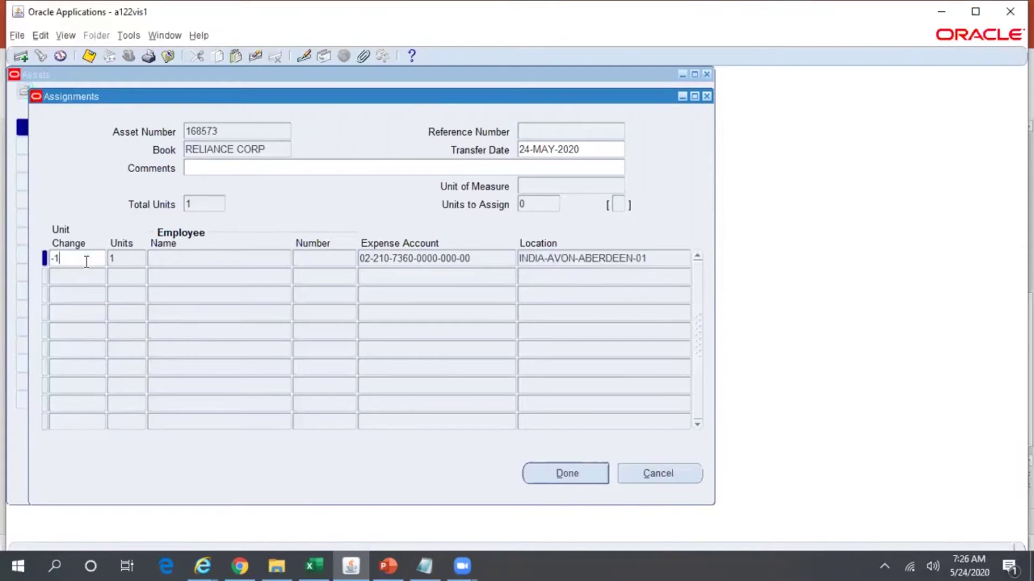
left_click(82, 275)
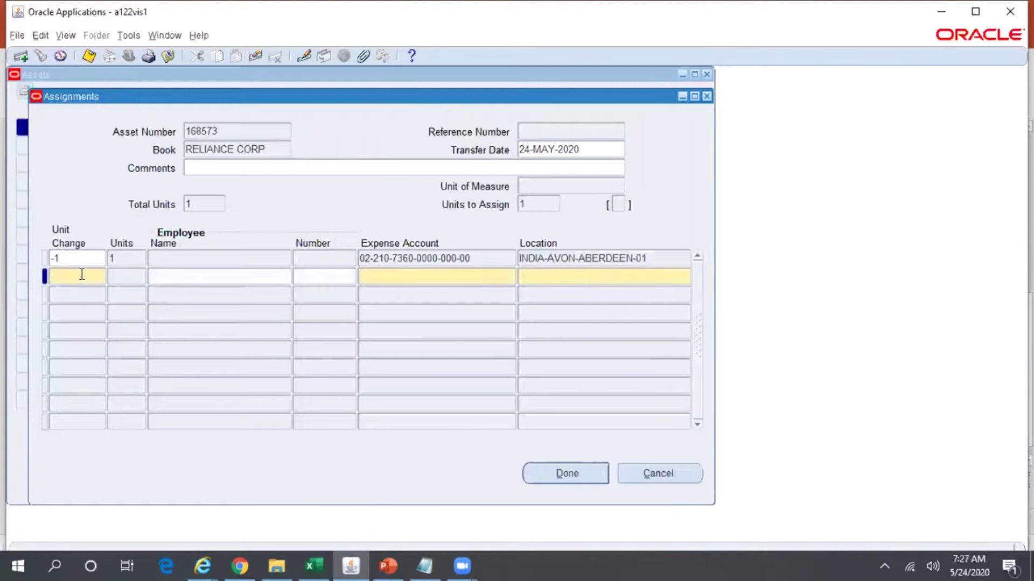
type("1")
left_click(457, 261)
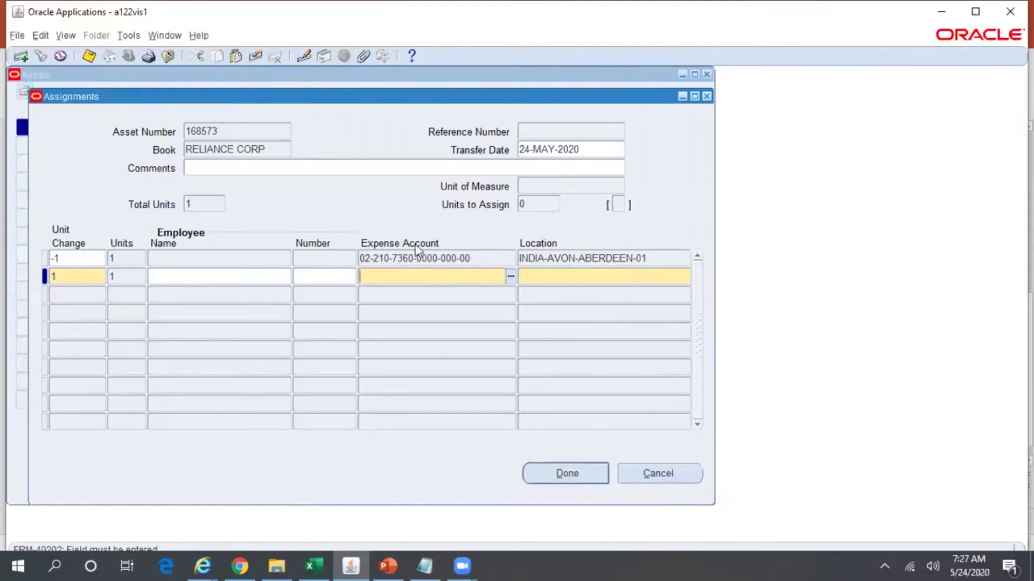
left_click(663, 473)
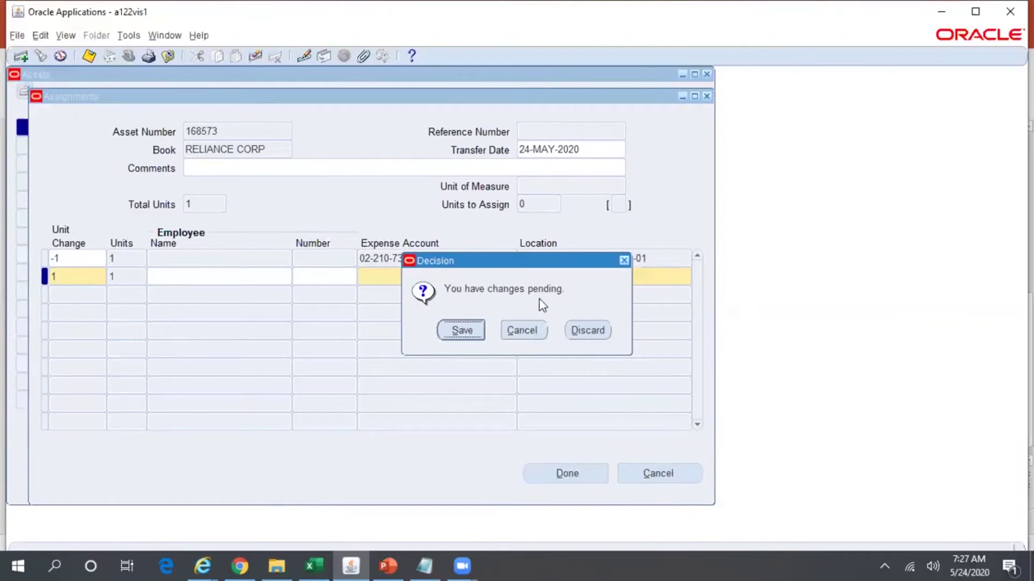
left_click(577, 332)
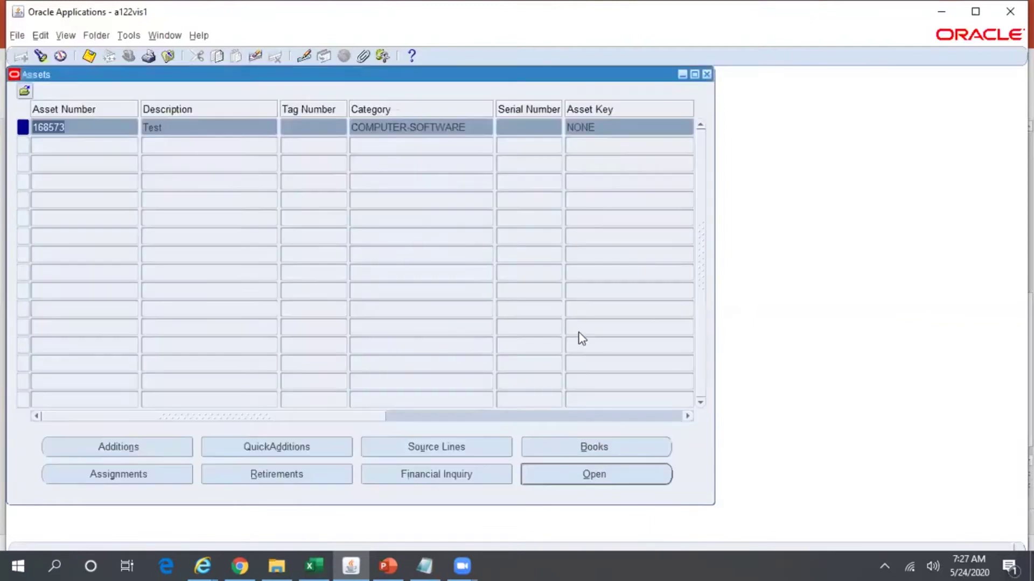
- Close the asset list, open the Mass Transfers form under Mass Transactions and set the book to RELIANCE CORP
left_click(475, 126)
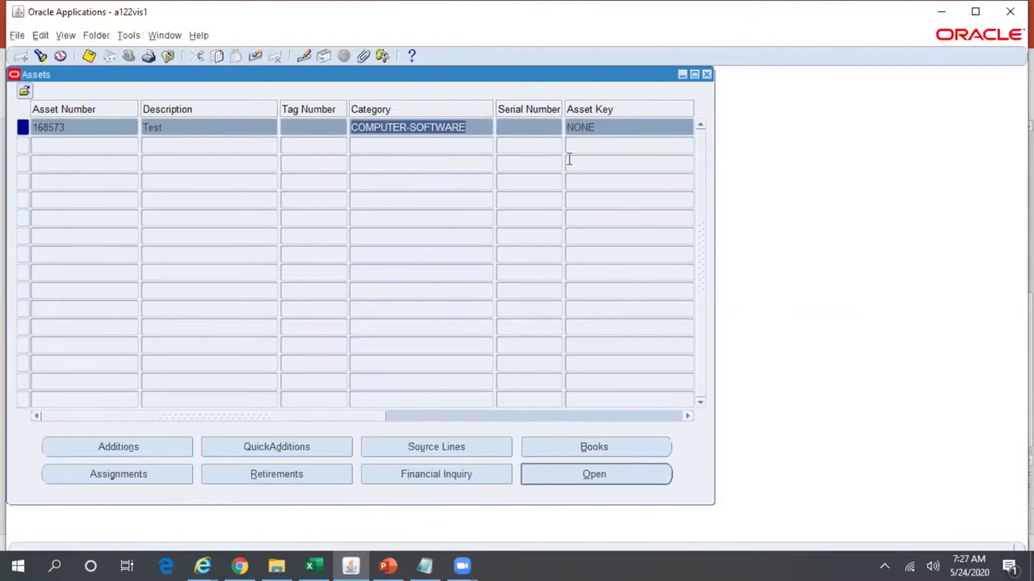
left_click(707, 74)
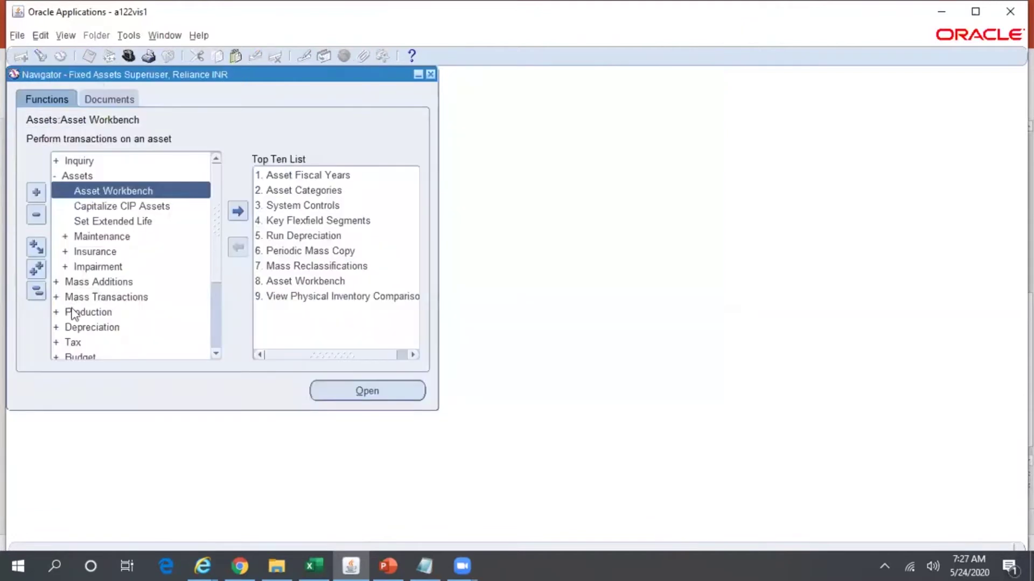
left_click(36, 293)
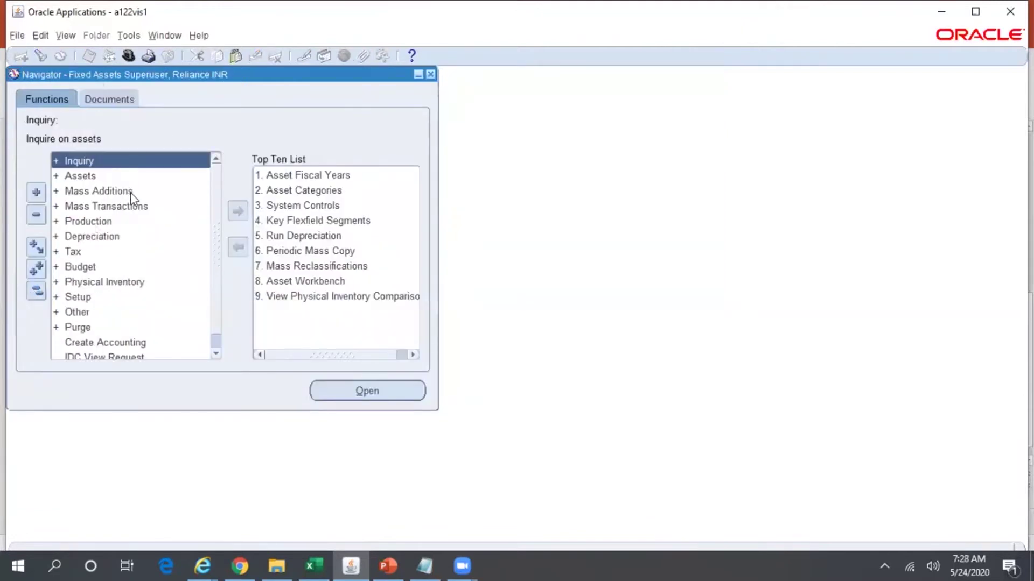
double_click(137, 209)
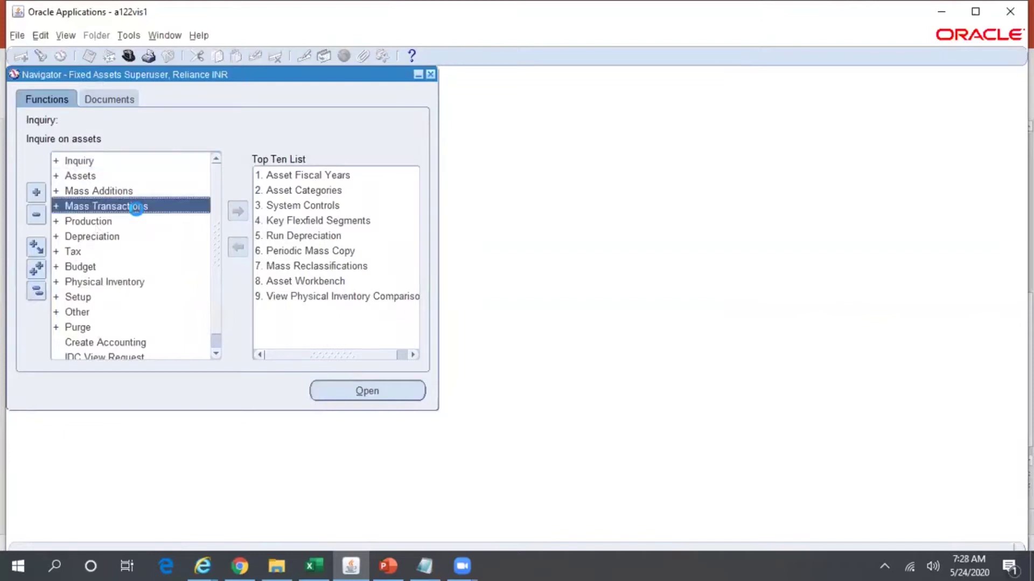
double_click(149, 221)
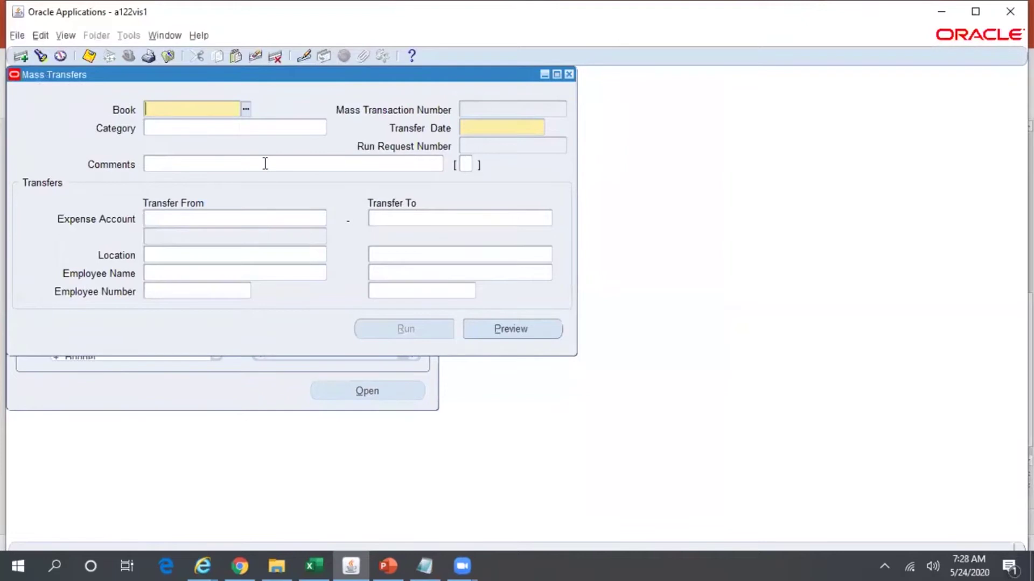
type("RELIANCE")
key("Tab")
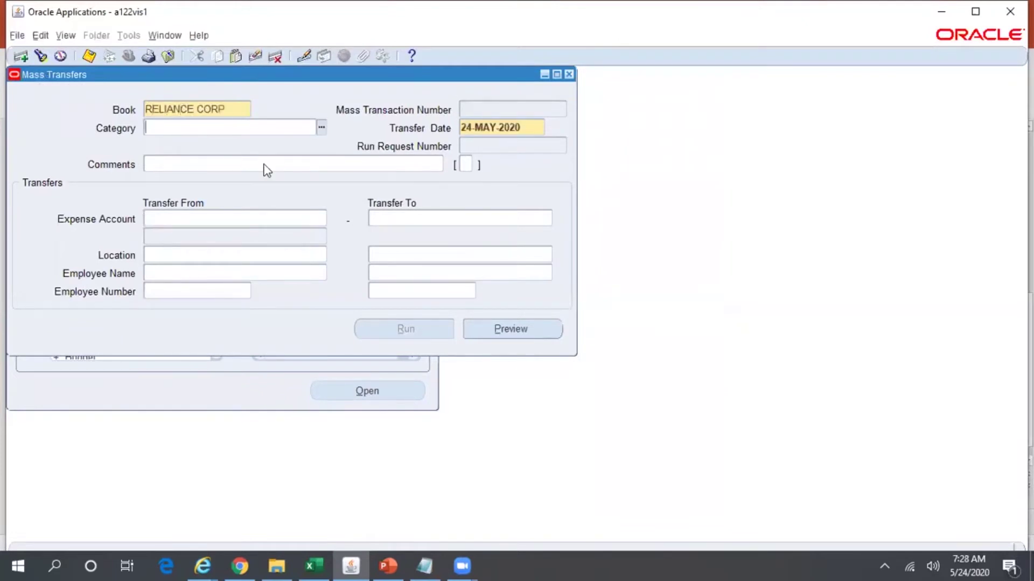
double_click(240, 107)
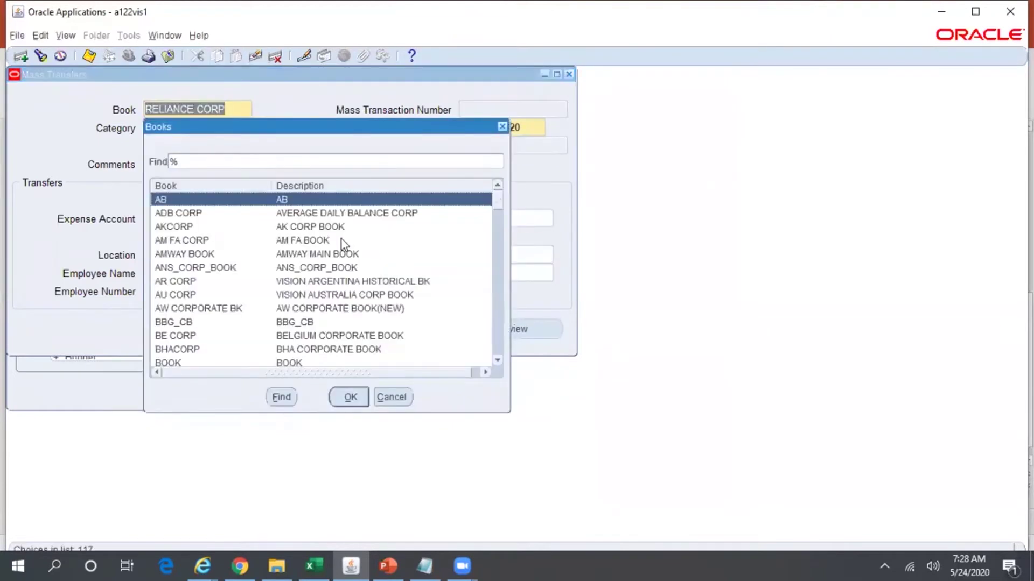
left_click_drag(496, 209, 498, 251)
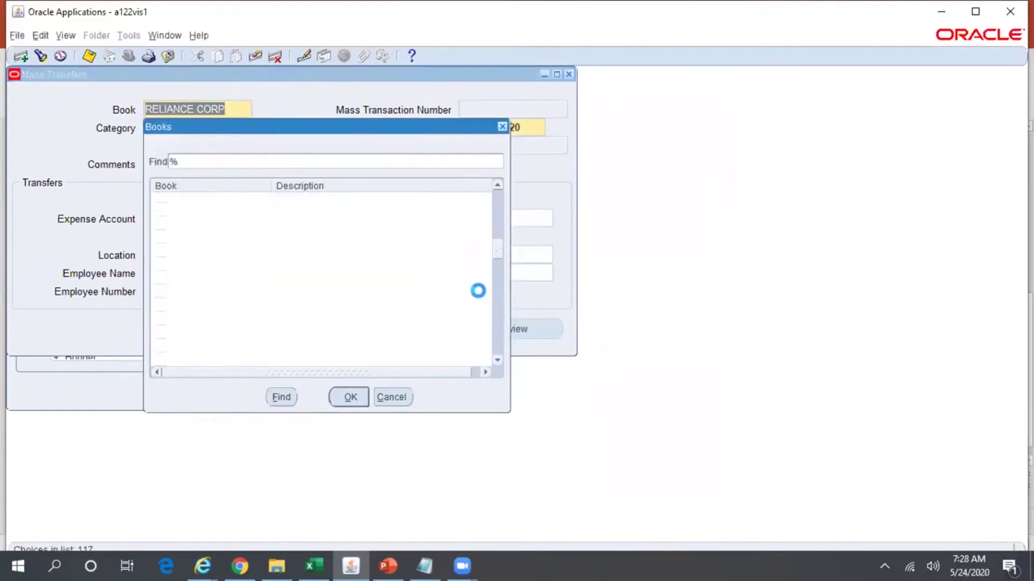
left_click(393, 398)
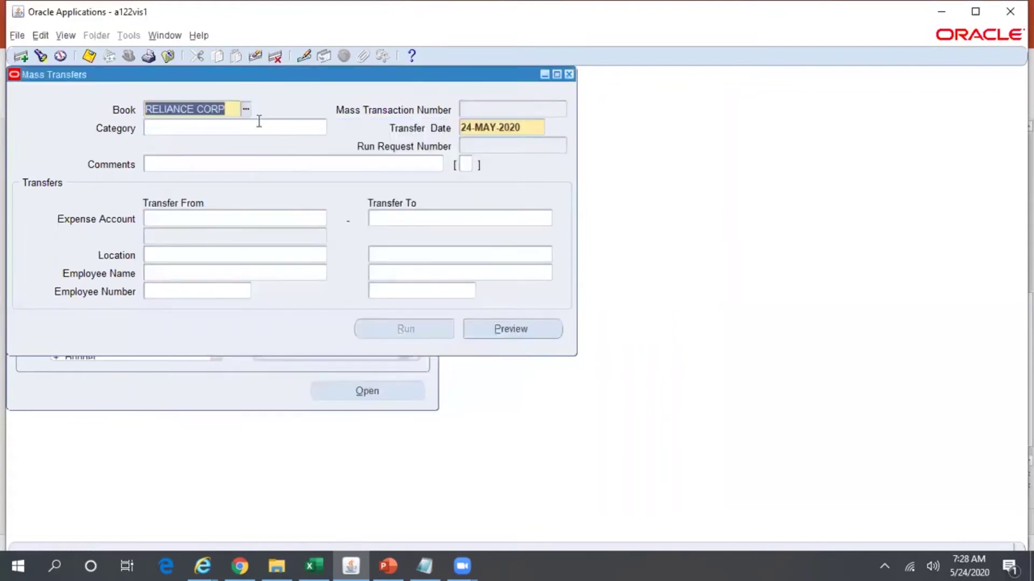
- Check the transfer date and enter the comment "Test Mass Transfer Functionality" for the mass transfer
left_click(516, 131)
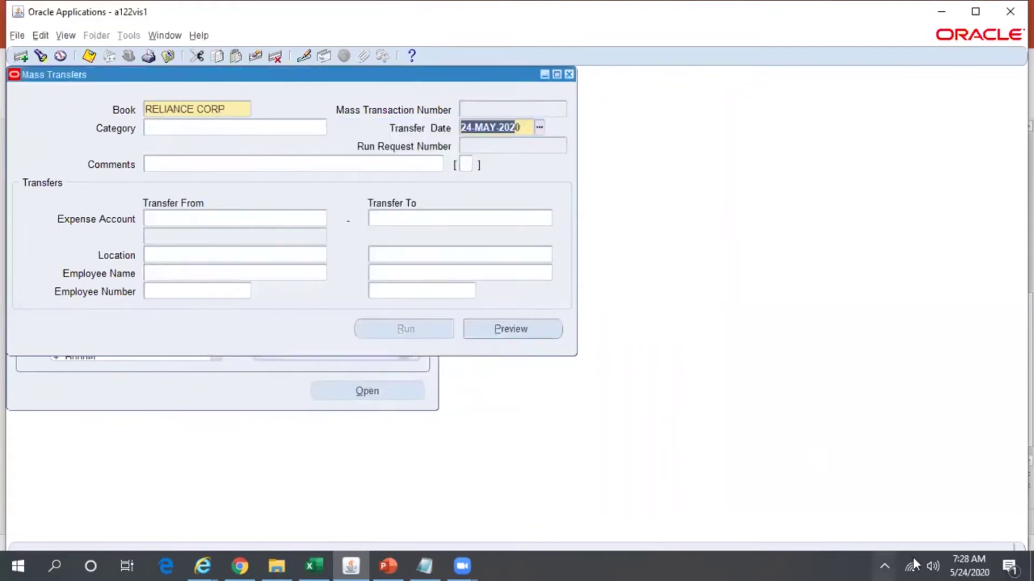
mouse_move(967, 559)
left_click(230, 164)
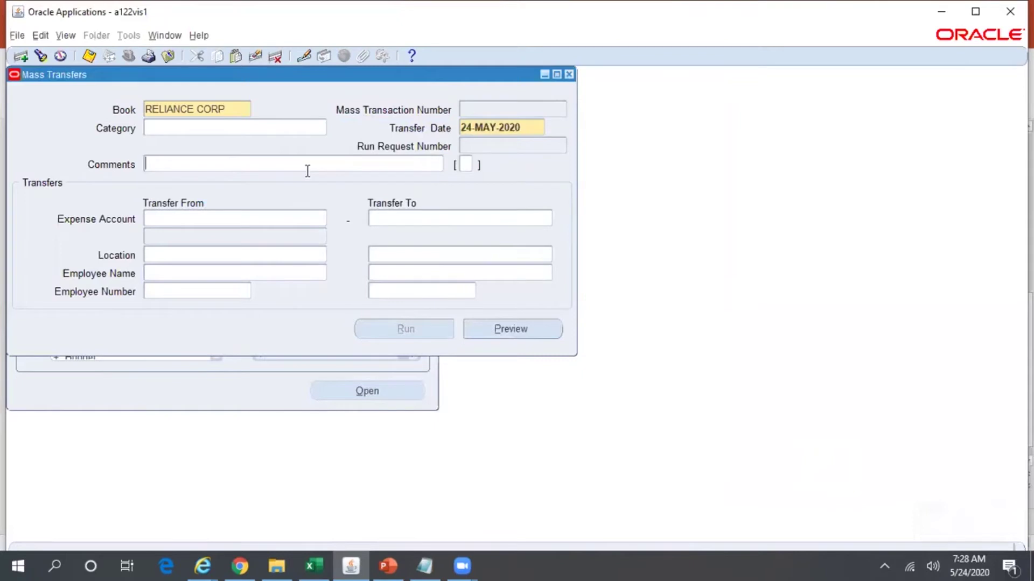
type("Test Mass Transfer Functionality")
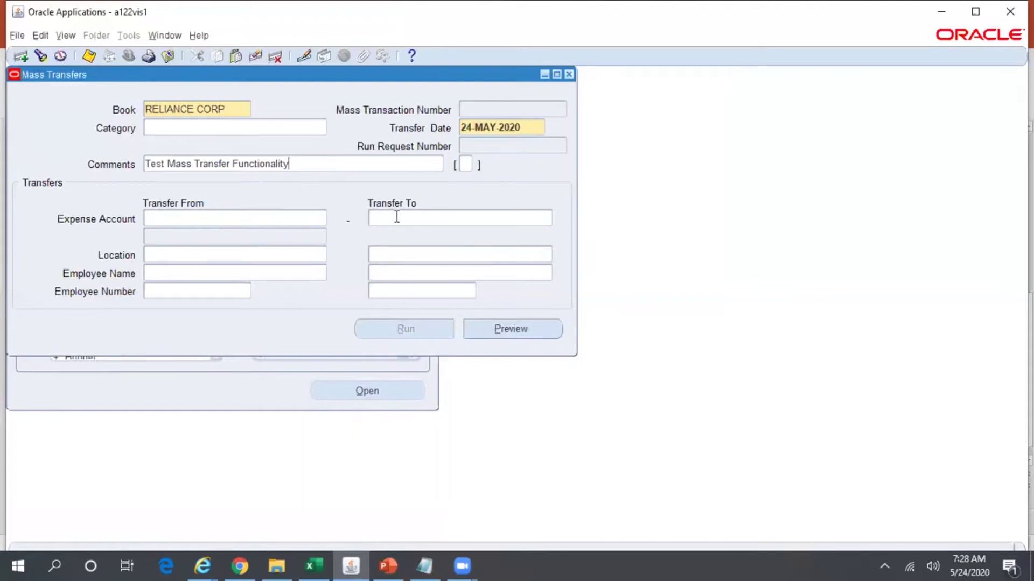
- Set the transfer-from expense account range to company 02, department 210 and account 7360, following the Notepad note
left_click(166, 218)
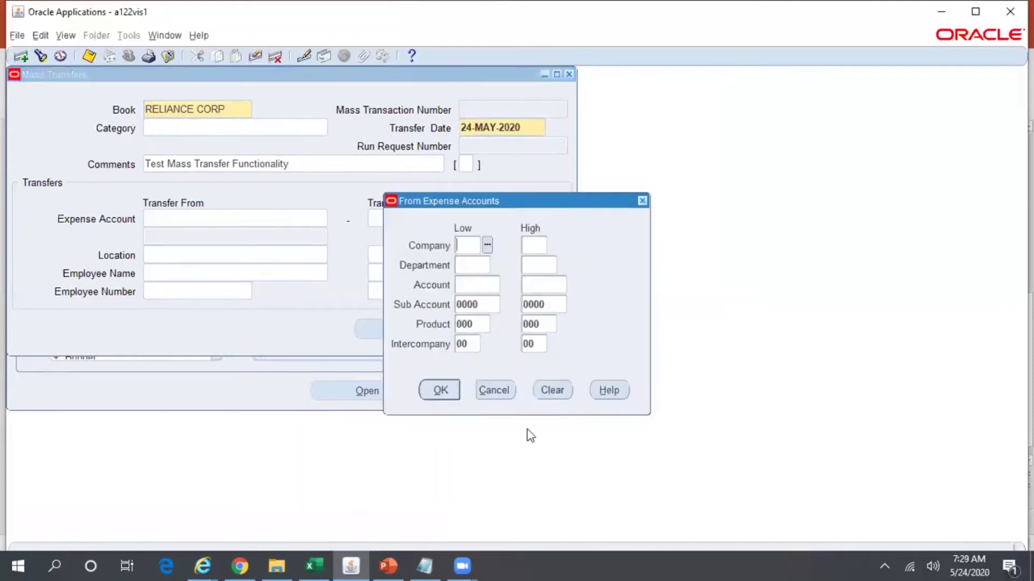
left_click(424, 565)
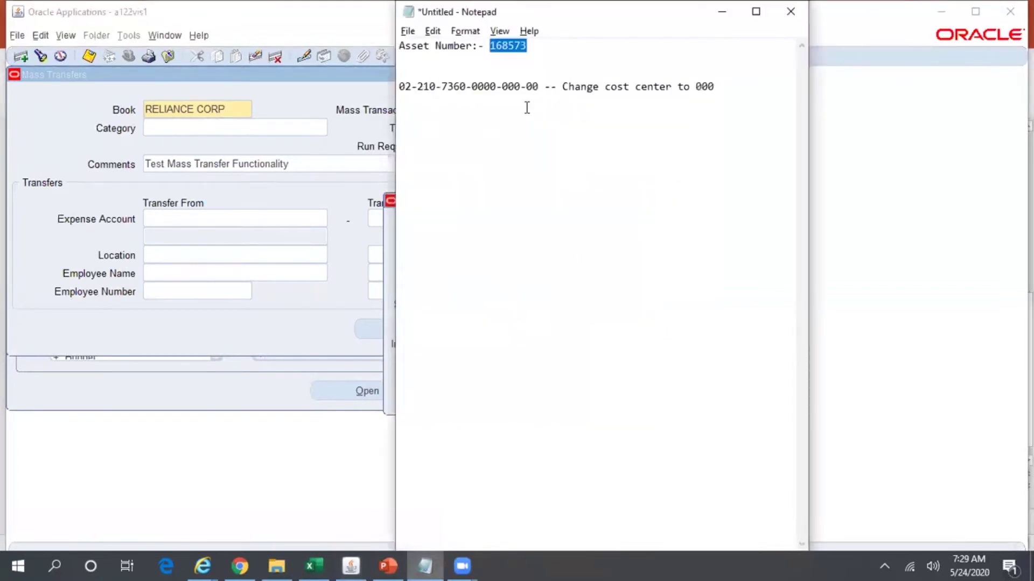
left_click(386, 251)
type("02")
key("Tab")
left_click(481, 266)
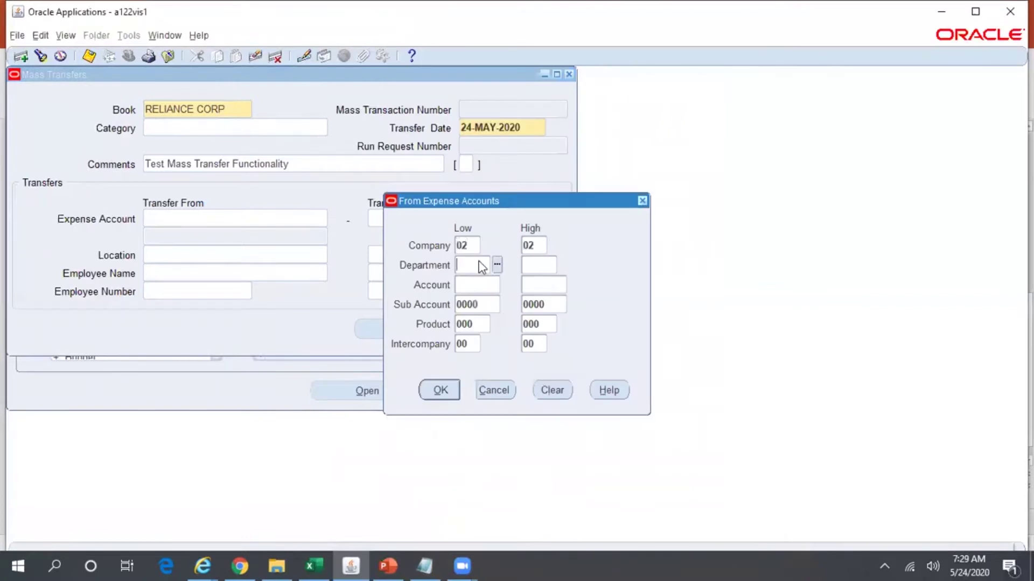
type("210")
key("Tab")
key("Tab")
key("alt+Tab")
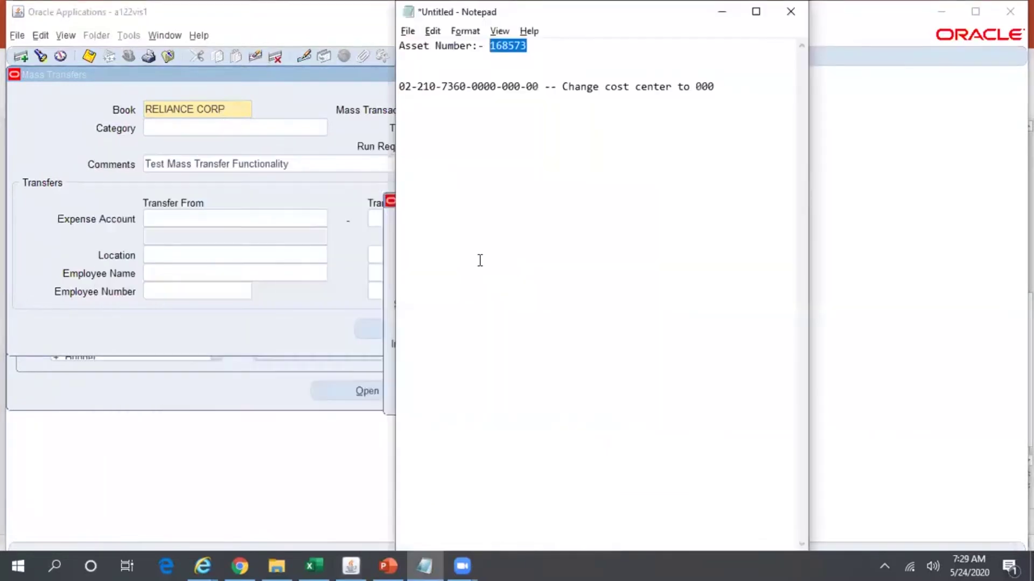
key("alt+Tab")
type("7360")
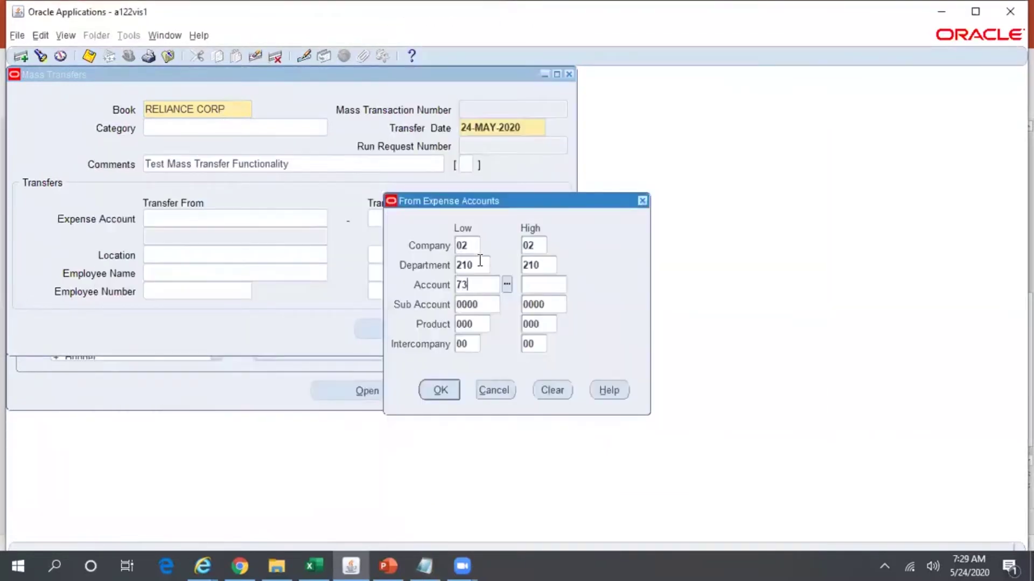
key("Tab")
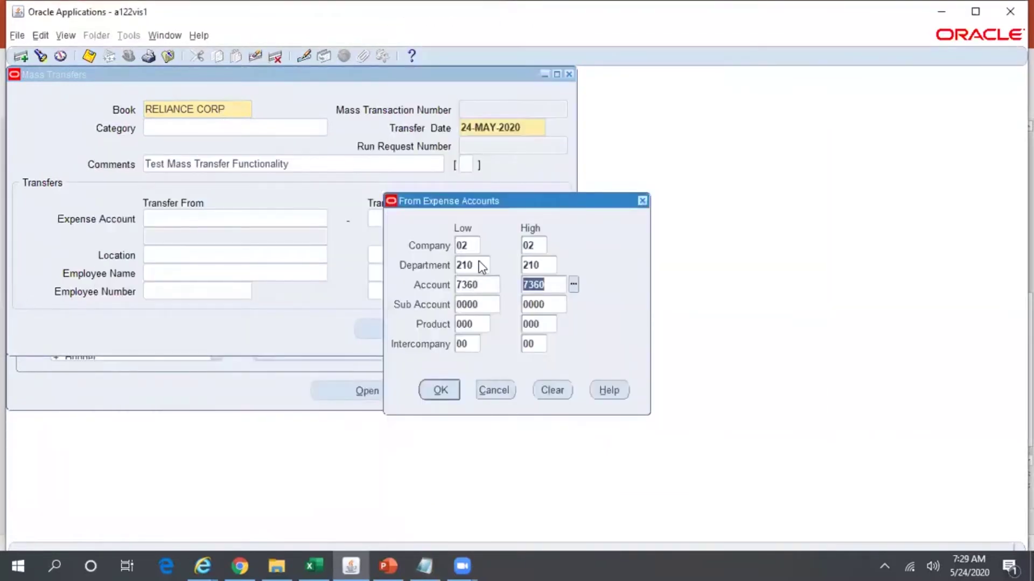
- Set the high department of the transfer-from expense account range to 2SA and accept the range
left_click(543, 267)
type("290")
key("Tab")
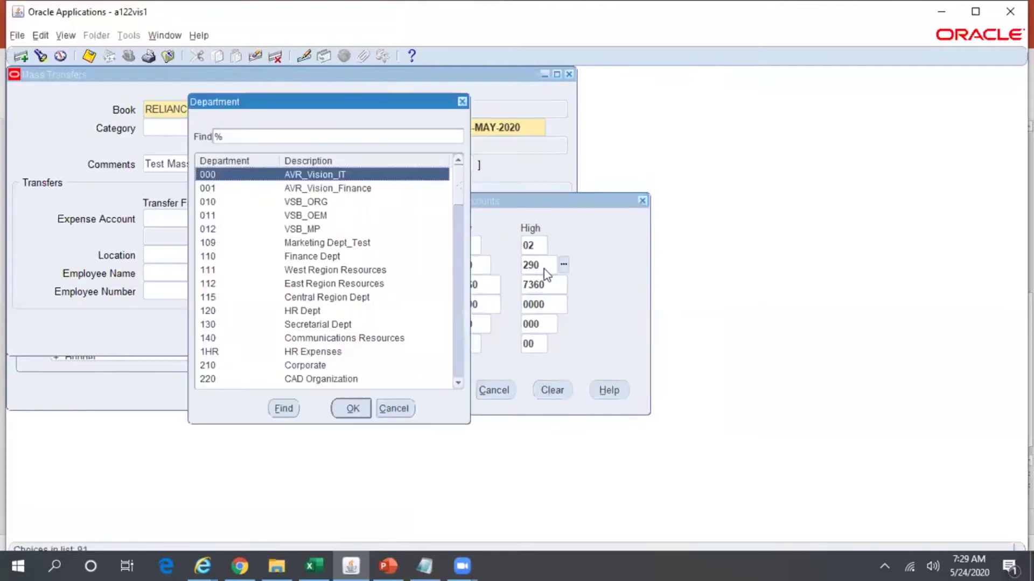
type("2")
key("Down")
key("Down")
key("Down")
key("Down")
key("Down")
key("Down")
key("Down")
key("Down")
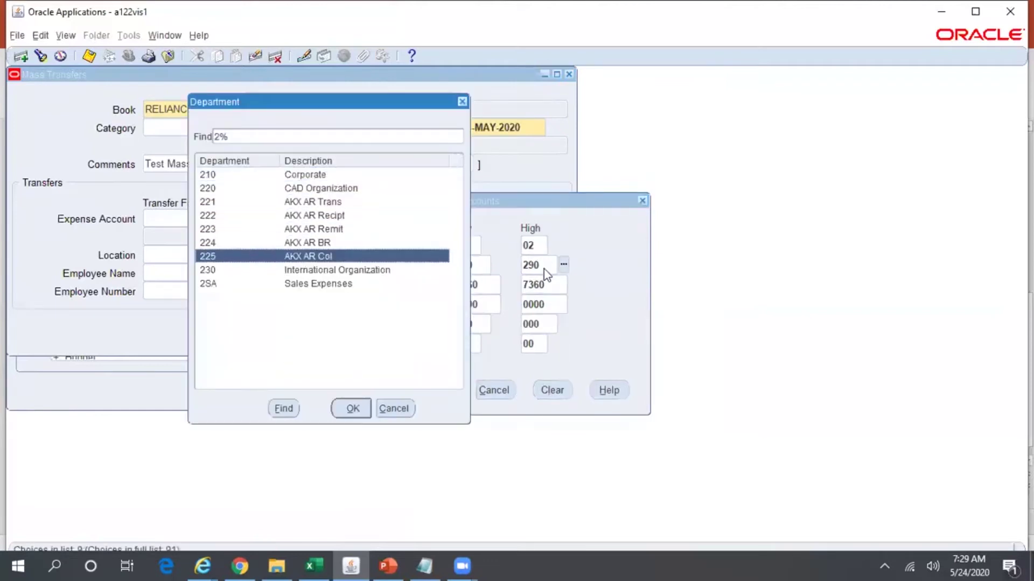
key("Return")
left_click(440, 389)
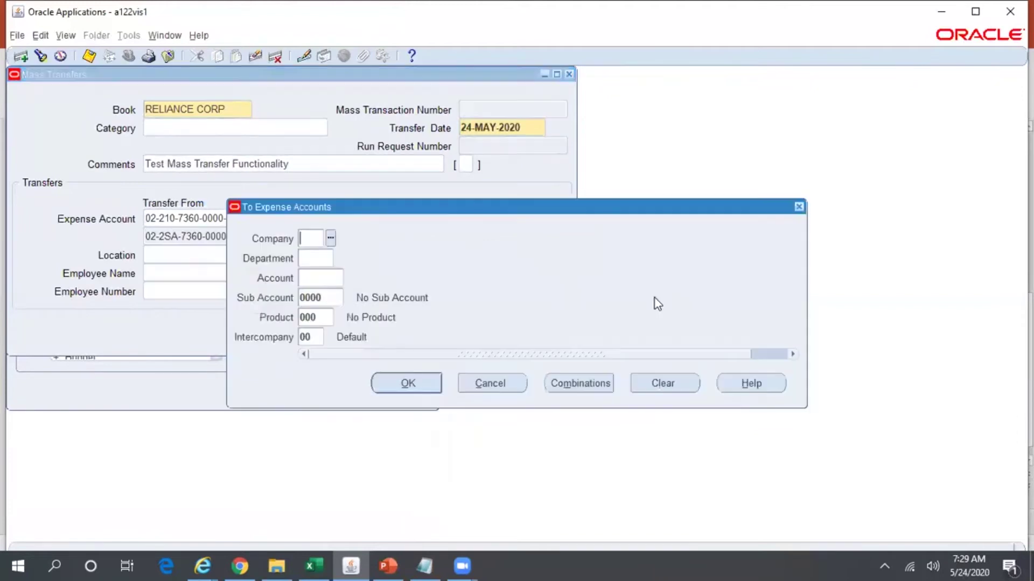
- Set the transfer-to expense account to company 02, department 000 and account 7360, check the segments and accept them
type("02")
key("Tab")
type("000")
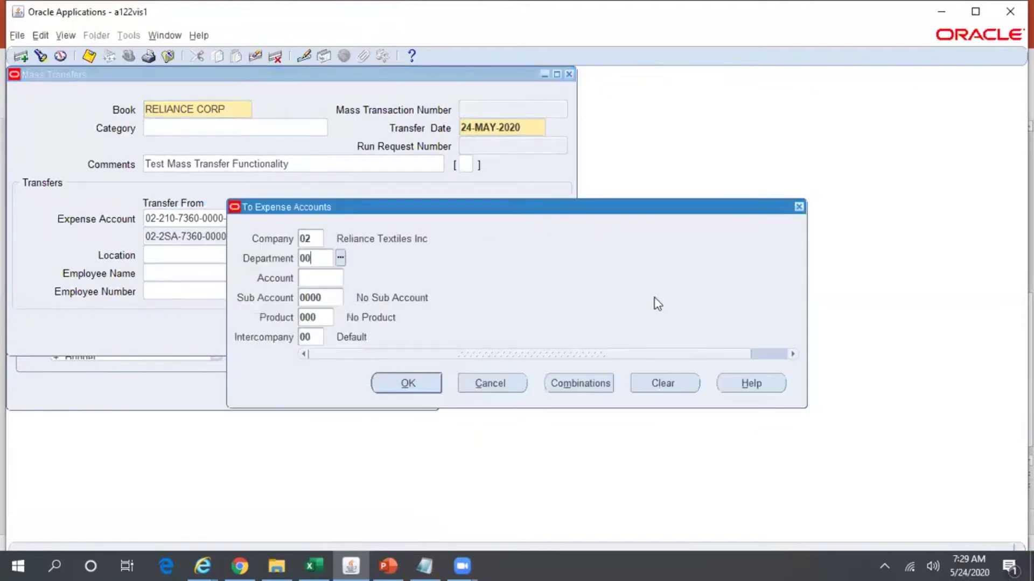
key("Tab")
type("7360")
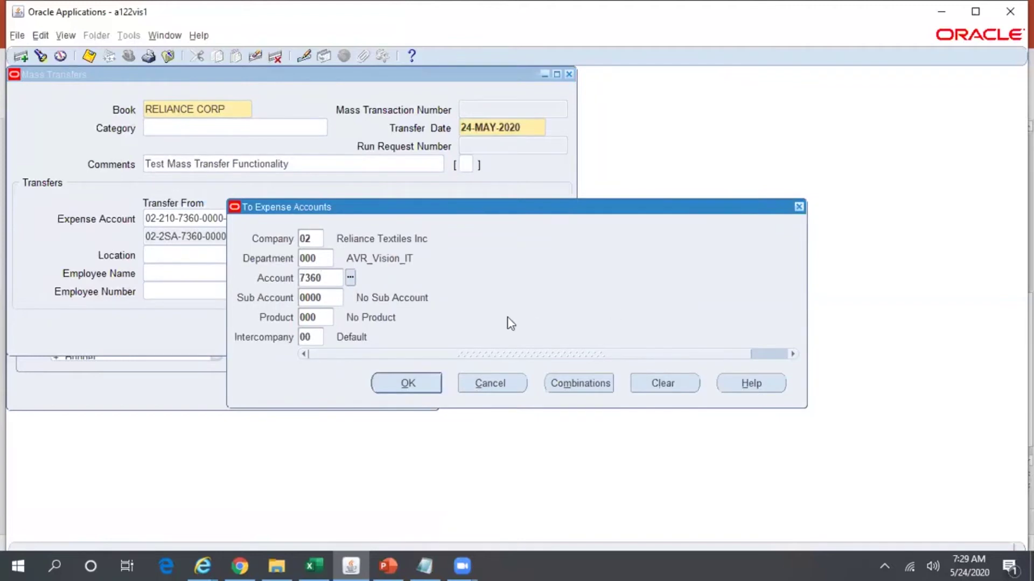
key("Tab")
left_click_drag(515, 216, 653, 192)
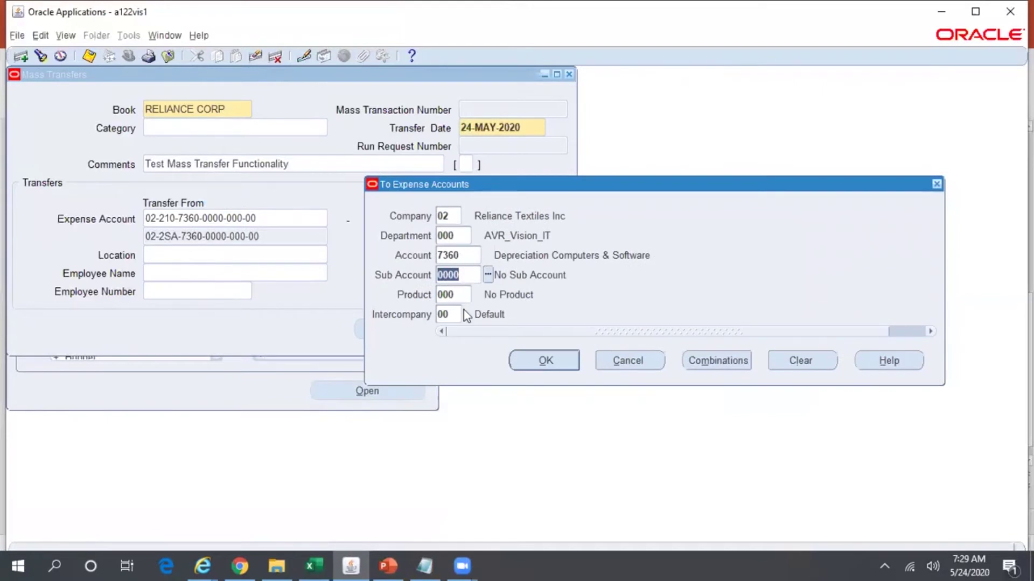
left_click(461, 236)
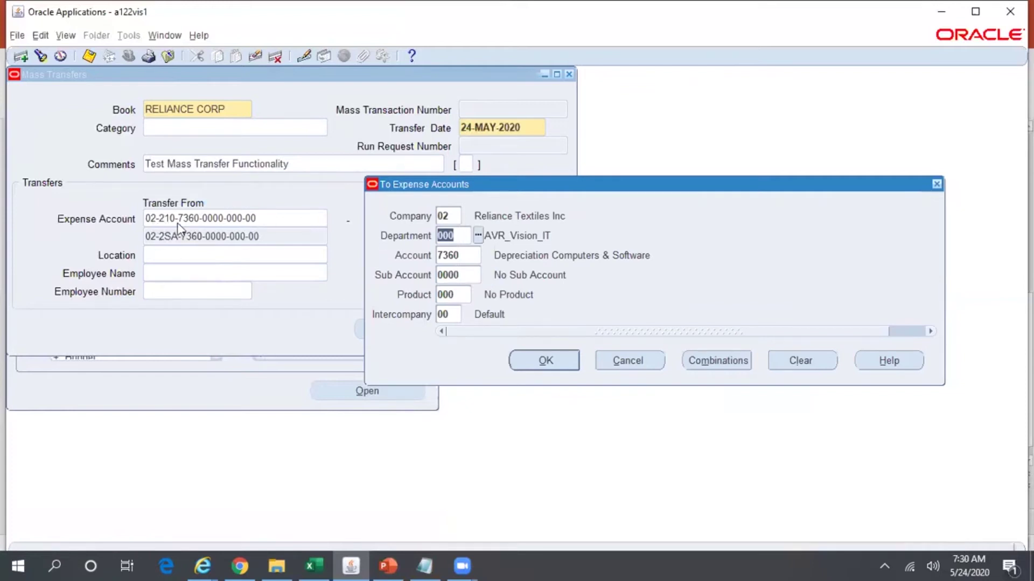
left_click(545, 360)
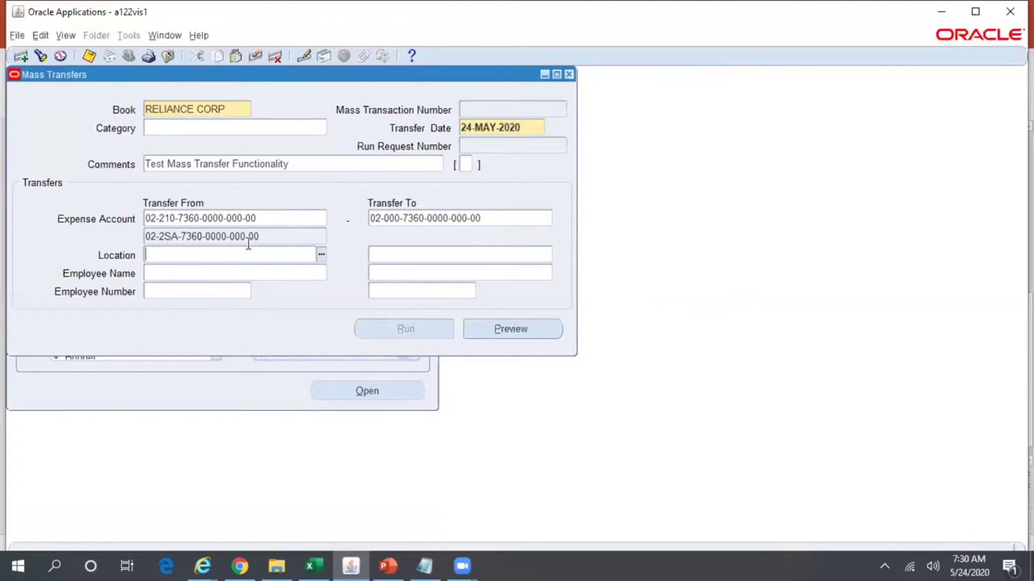
- Save the mass transfer and copy its generated mass transaction number into the Notepad note below the cost center line
left_click(500, 218)
left_click(538, 336)
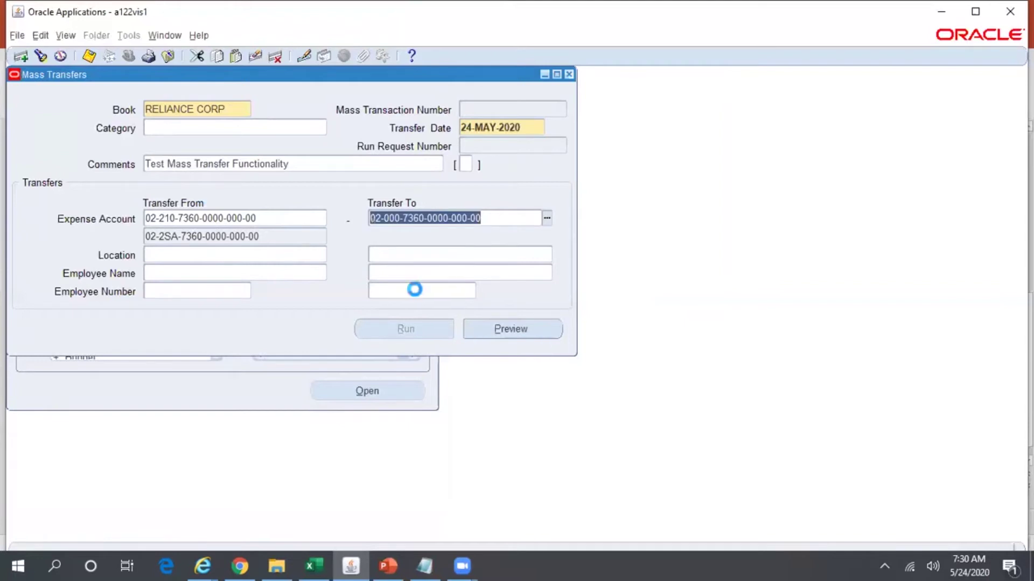
left_click(501, 110)
key("ctrl+c")
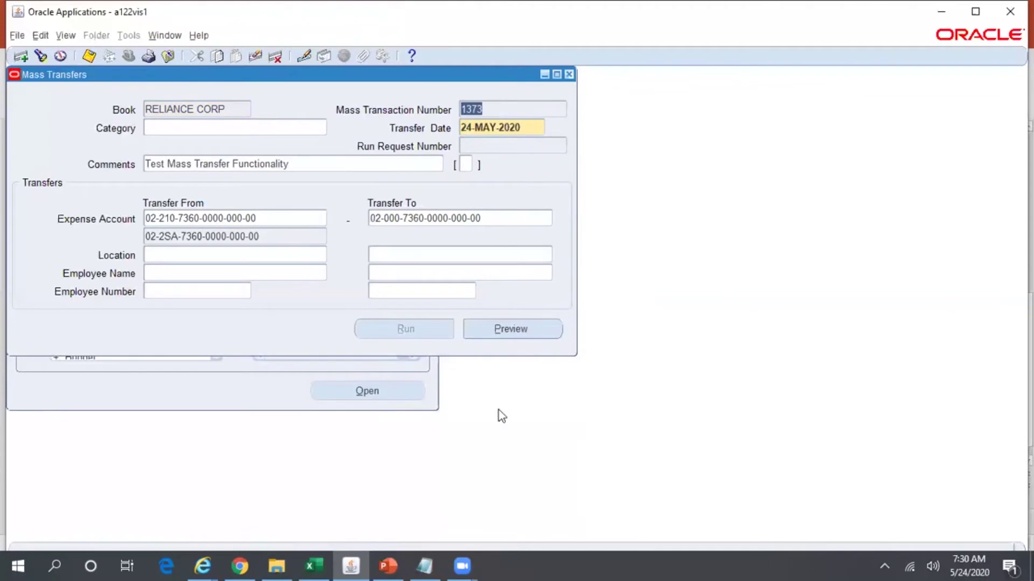
left_click(429, 557)
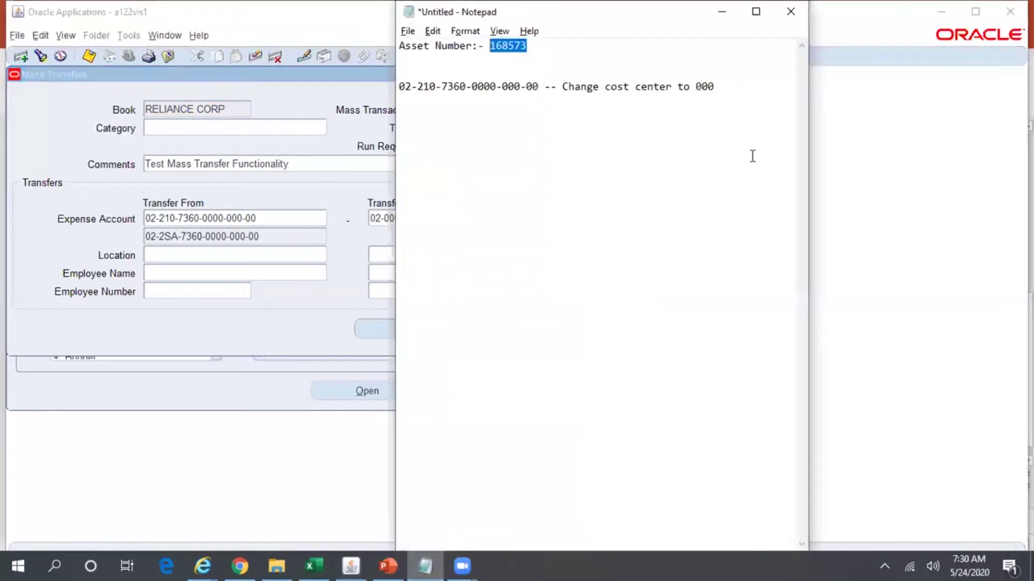
left_click(725, 99)
key("Return")
key("ctrl+v")
- Return to the Mass Transfers form, submit the transfer preview and acknowledge the submitted request
left_click(348, 195)
left_click(500, 329)
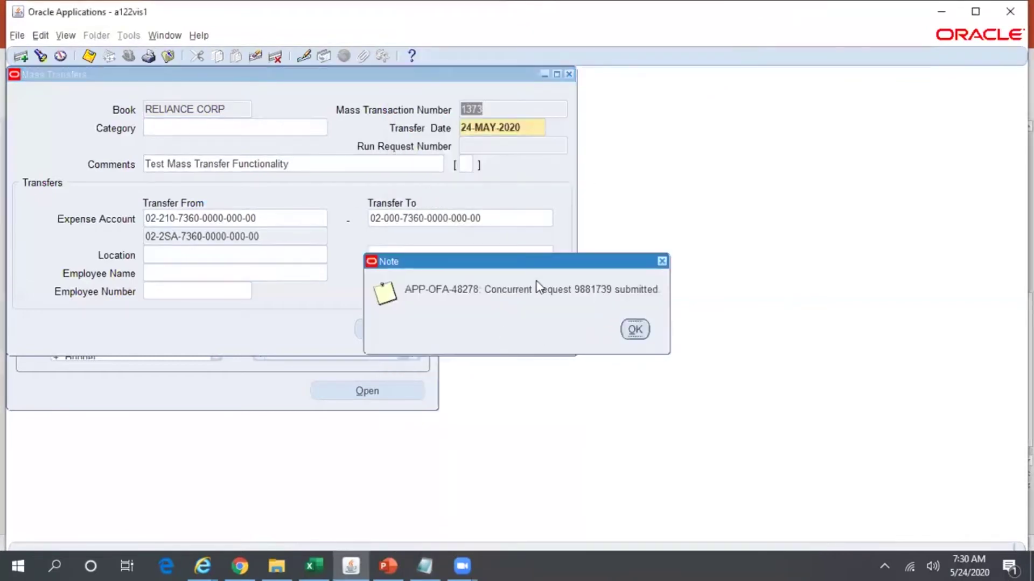
left_click(636, 329)
- List all own concurrent requests and refresh the list to follow the Mass Transfers Preview Report
left_click(65, 35)
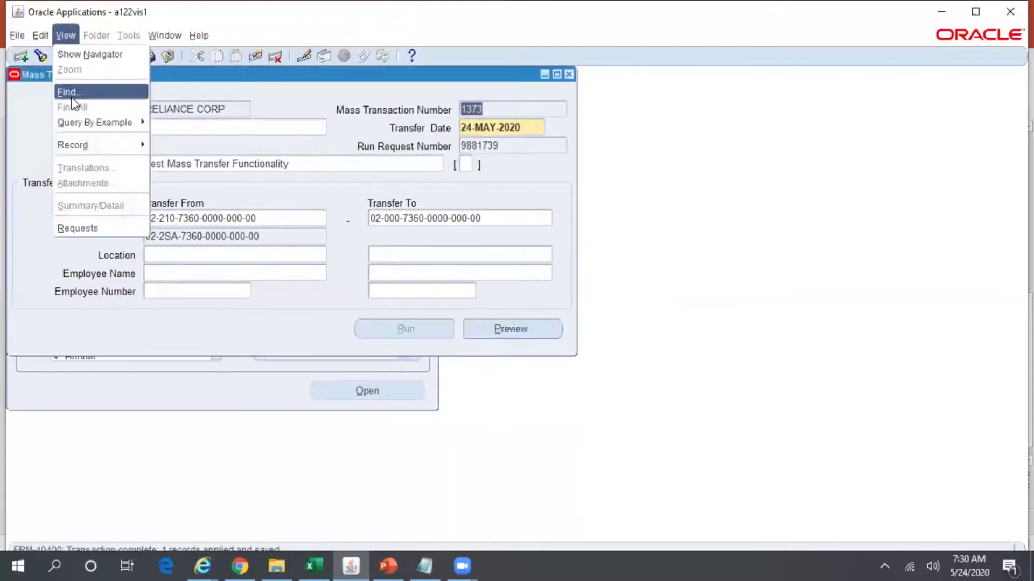
left_click(101, 223)
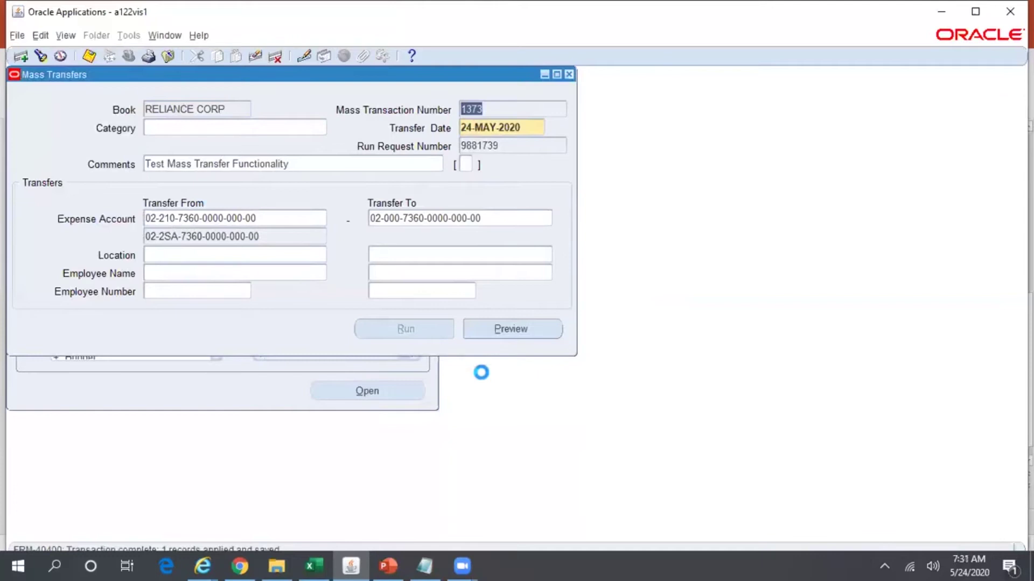
left_click(479, 429)
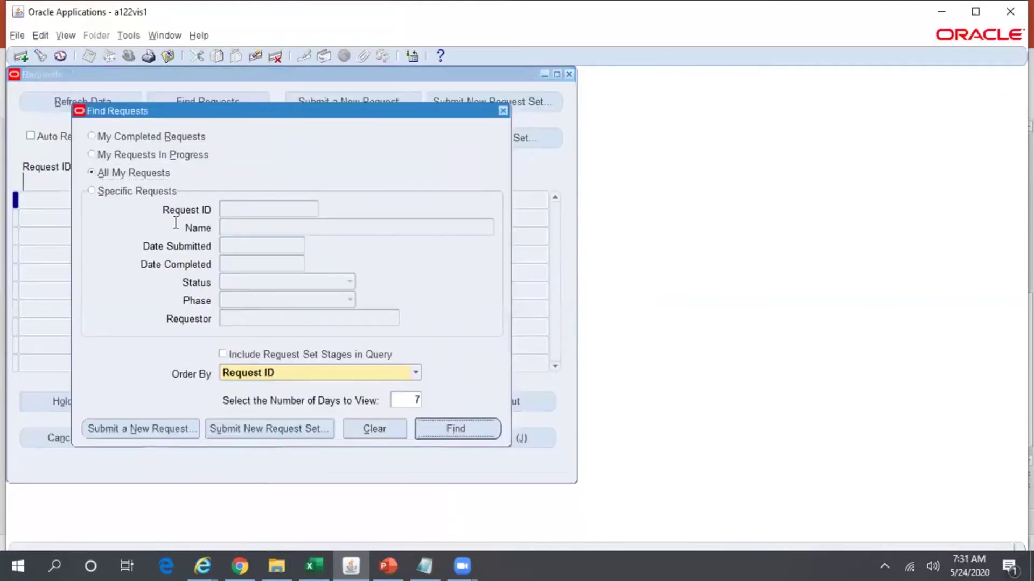
left_click(66, 94)
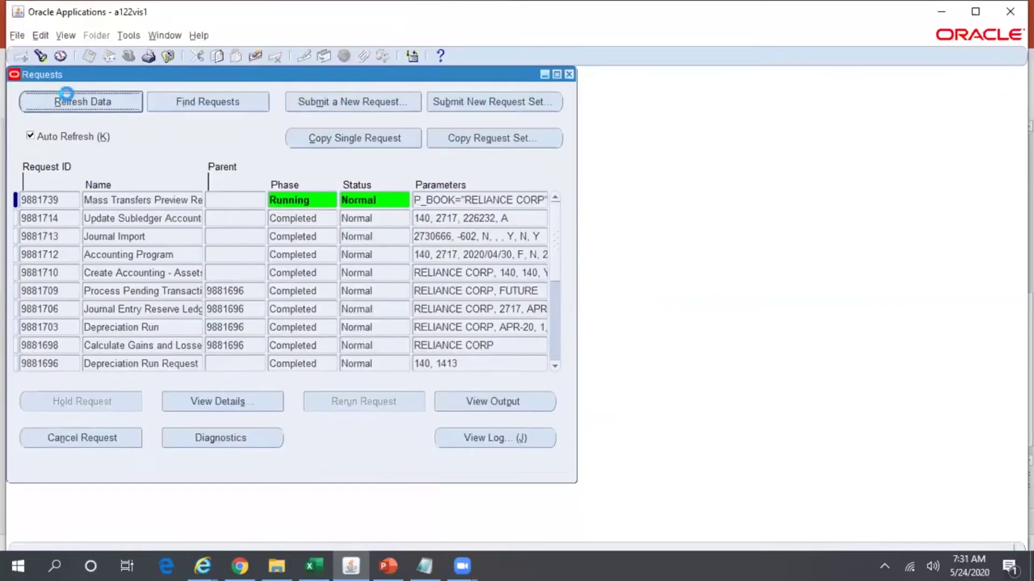
left_click(66, 95)
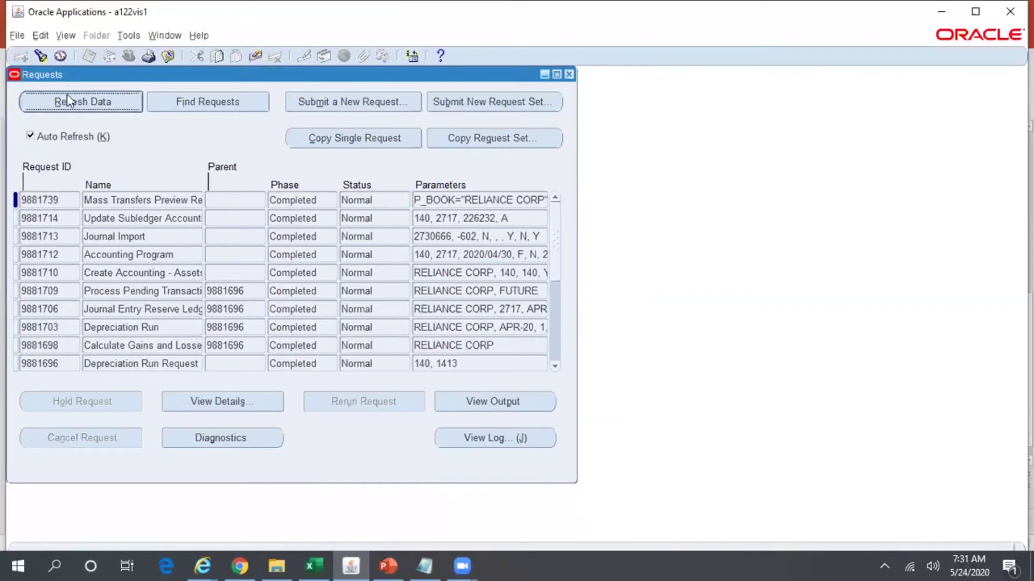
- Open the Mass Transfers Preview Report output in the browser and compare the From and To GL numbers of the assets
left_click(532, 410)
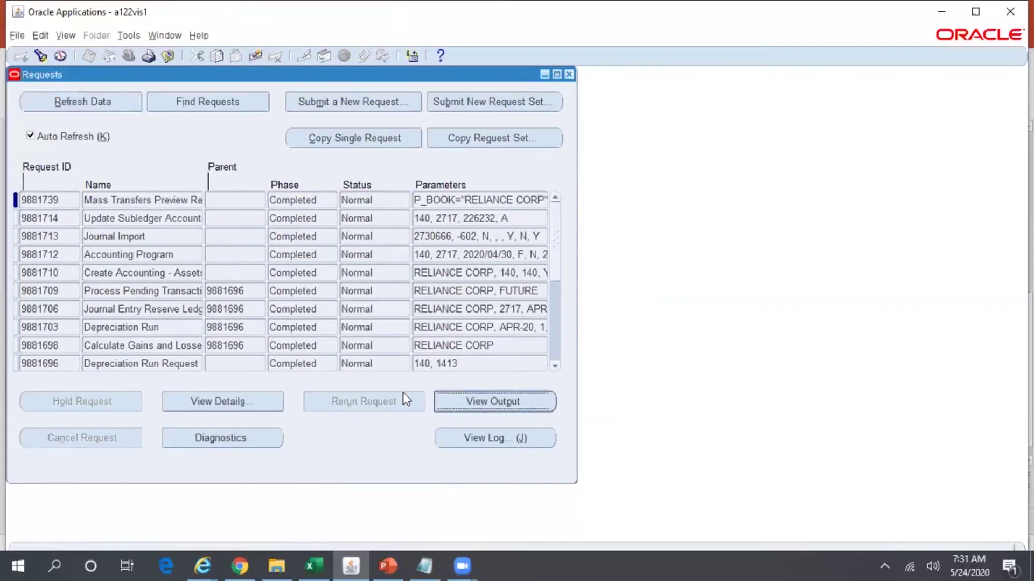
left_click(208, 559)
left_click(471, 504)
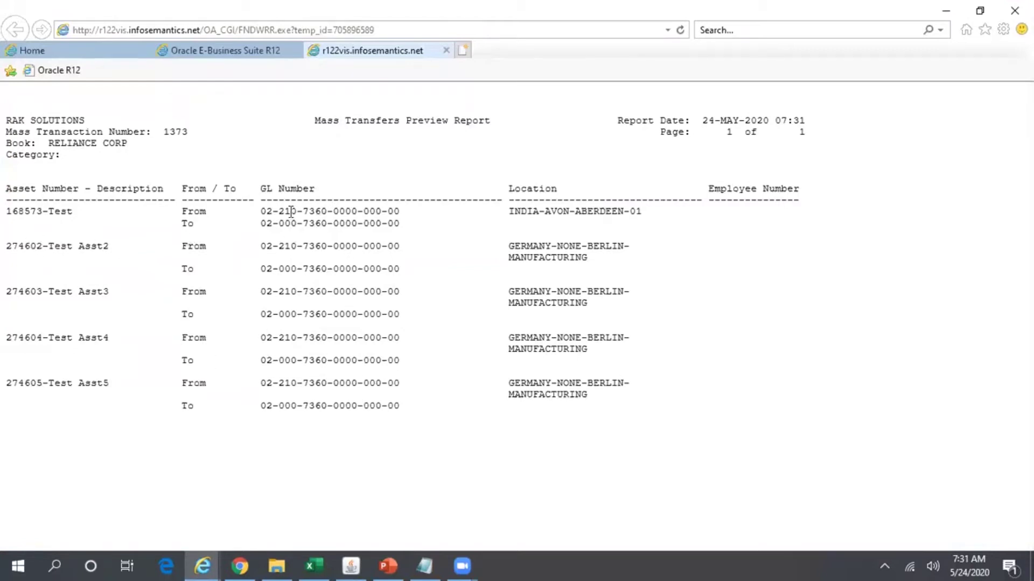
left_click_drag(279, 211, 366, 216)
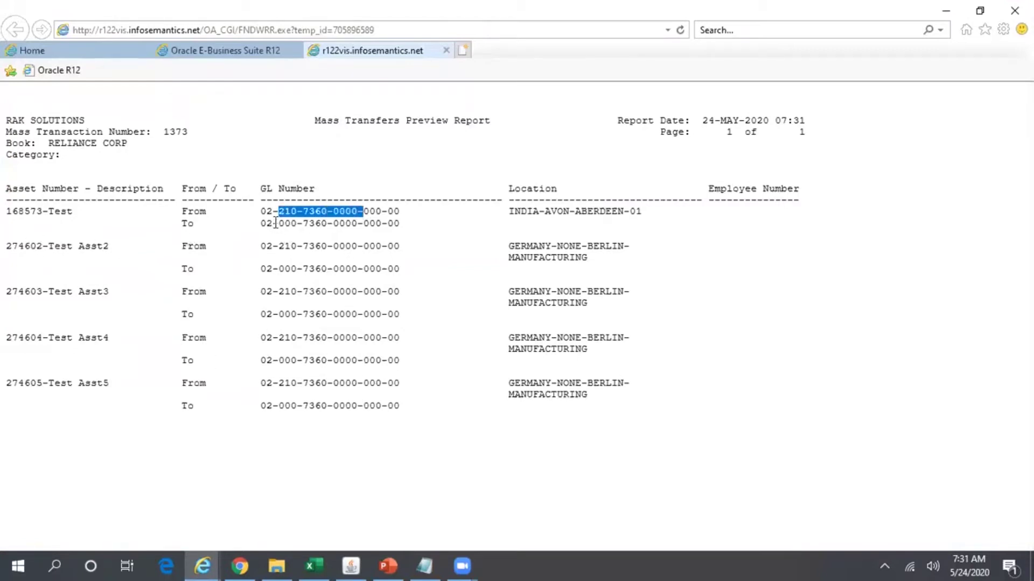
left_click_drag(273, 223, 322, 237)
left_click(292, 241)
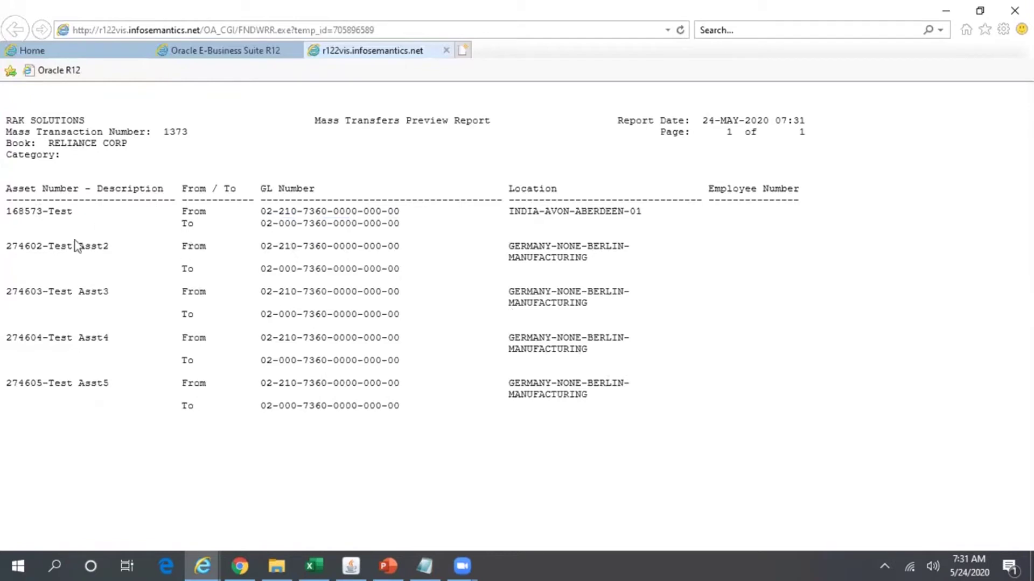
- Return to Oracle Applications, close the request list and requery the mass transfer by its copied mass transaction number
left_click(351, 564)
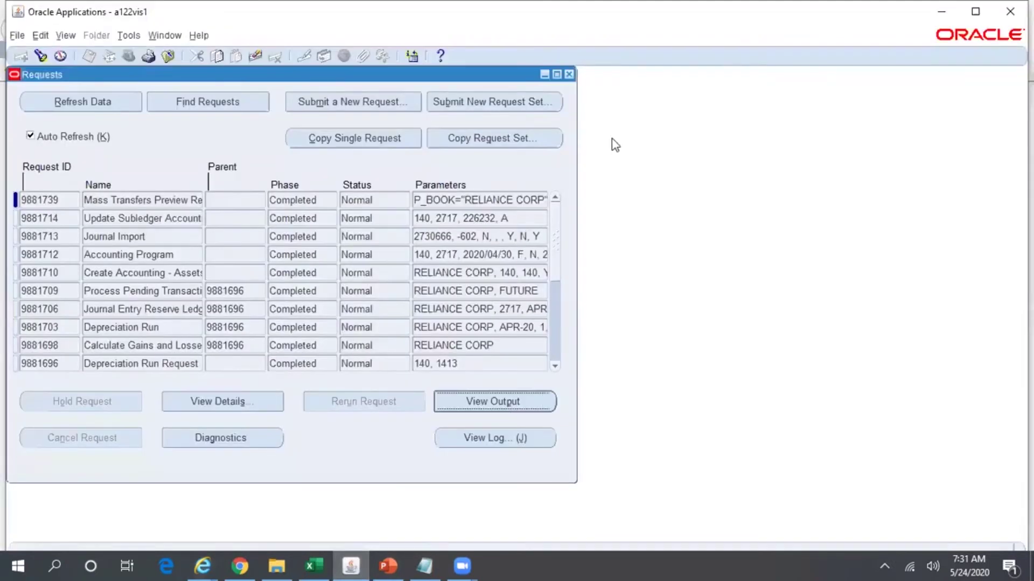
left_click(569, 74)
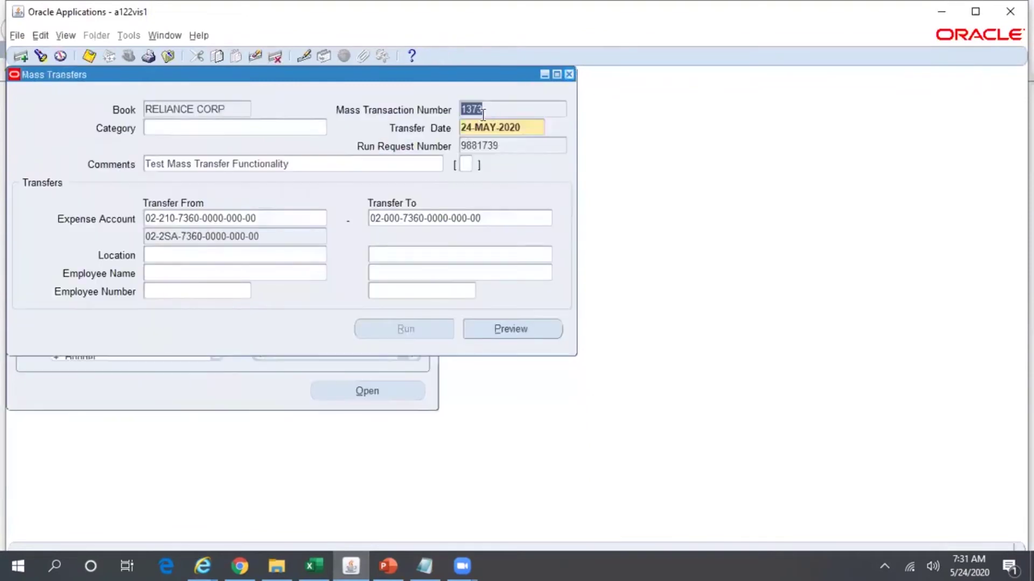
key("alt")
left_click(523, 103)
key("F11")
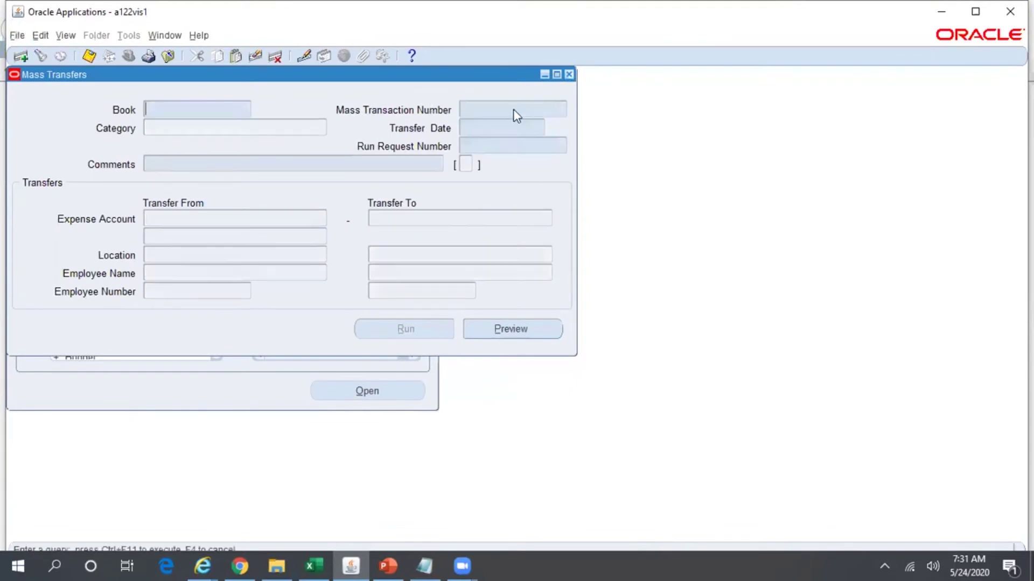
key("ctrl+v")
key("ctrl+F11")
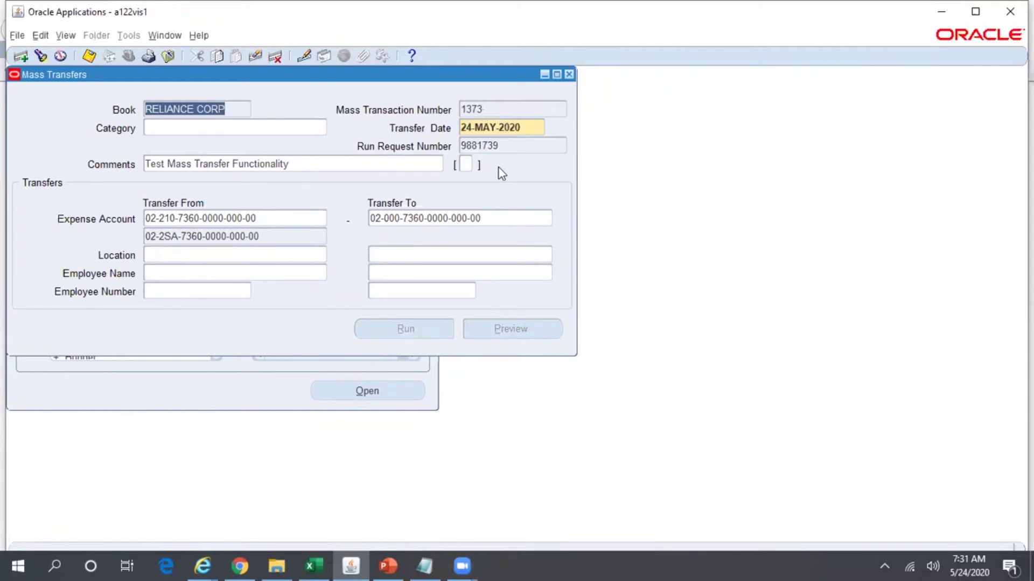
key("Down")
key("Up")
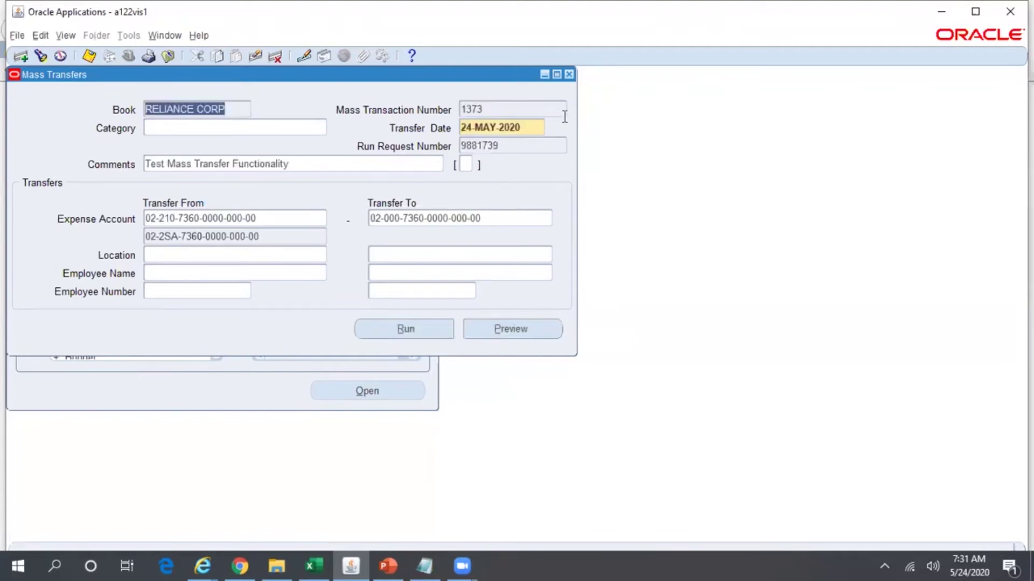
- Run the mass transfer, confirm performing the mass transaction and acknowledge the submitted request
left_click(489, 109)
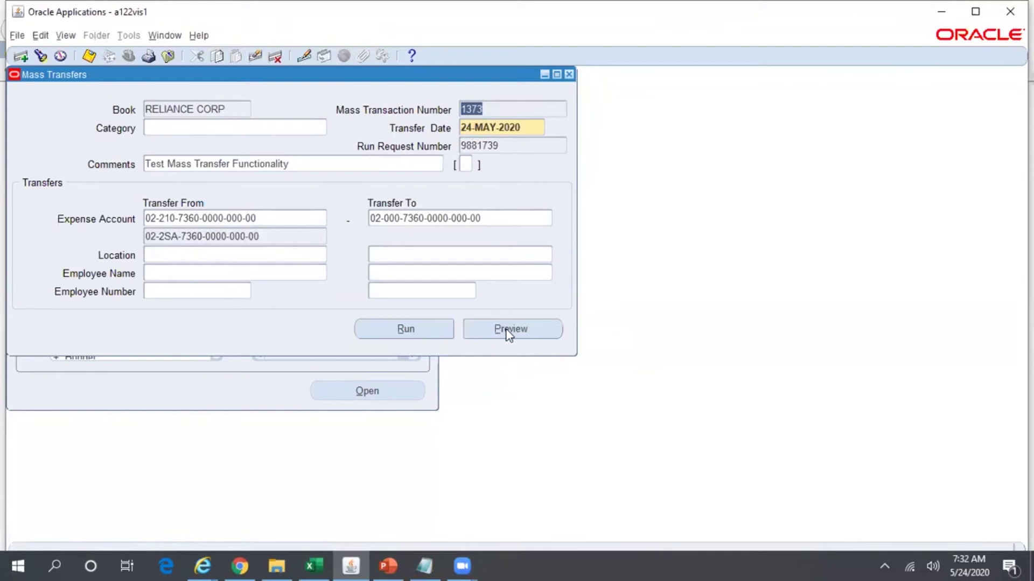
left_click(418, 330)
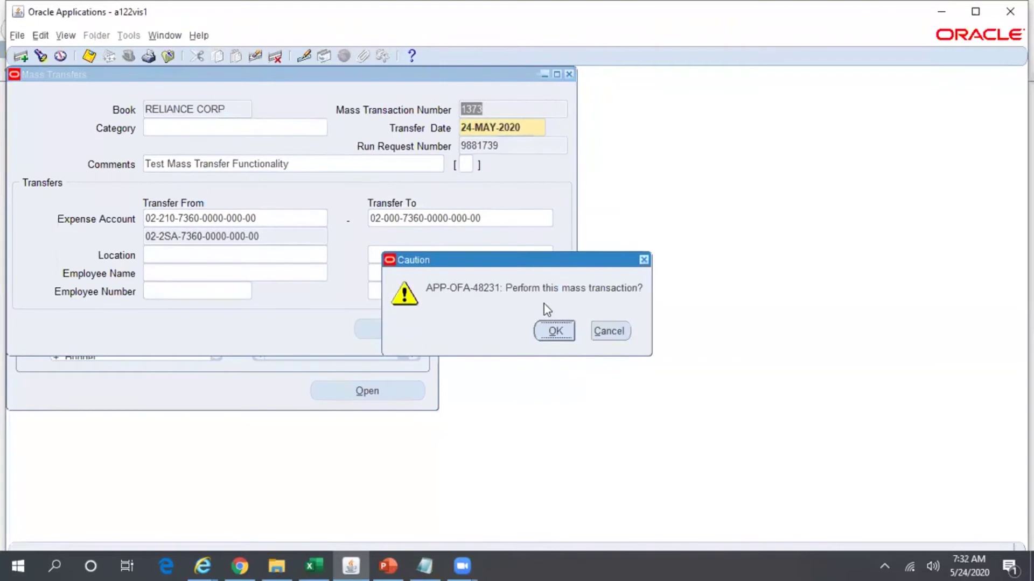
left_click(555, 329)
left_click(643, 328)
- List all own concurrent requests again and refresh until the Mass Transfer request completes
left_click(66, 35)
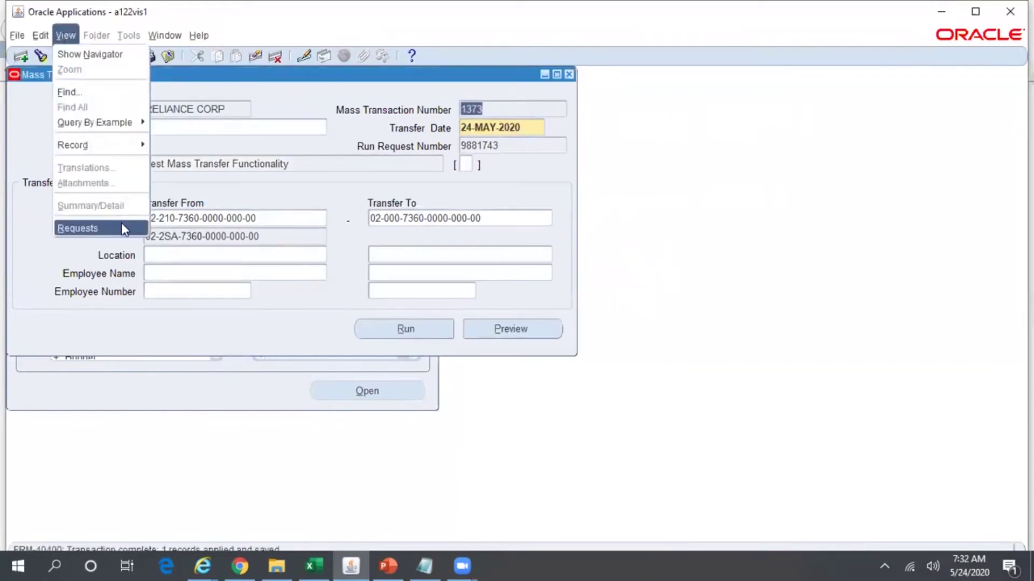
left_click(122, 226)
left_click(469, 421)
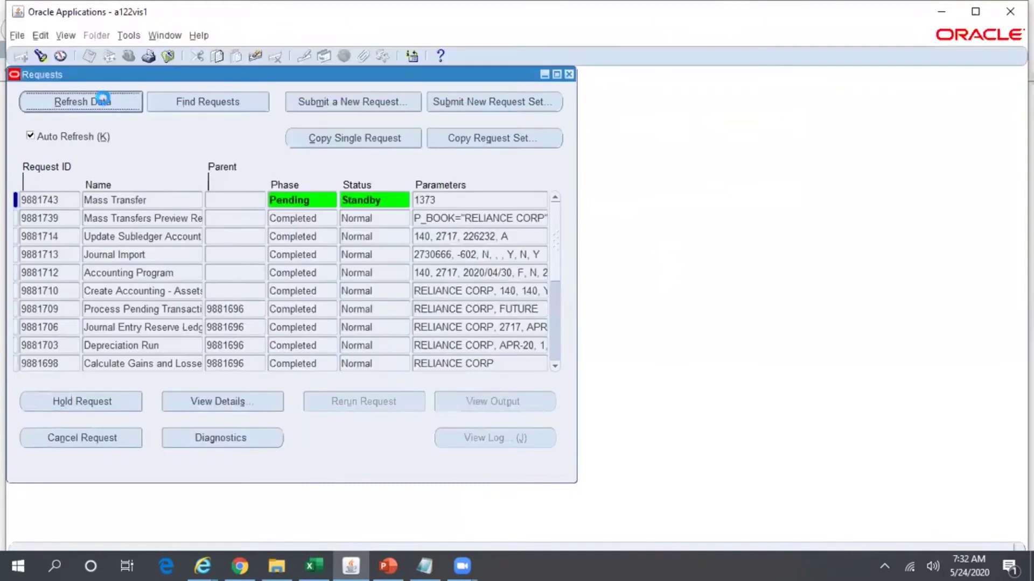
left_click(154, 200)
left_click(110, 100)
left_click(118, 101)
left_click(112, 104)
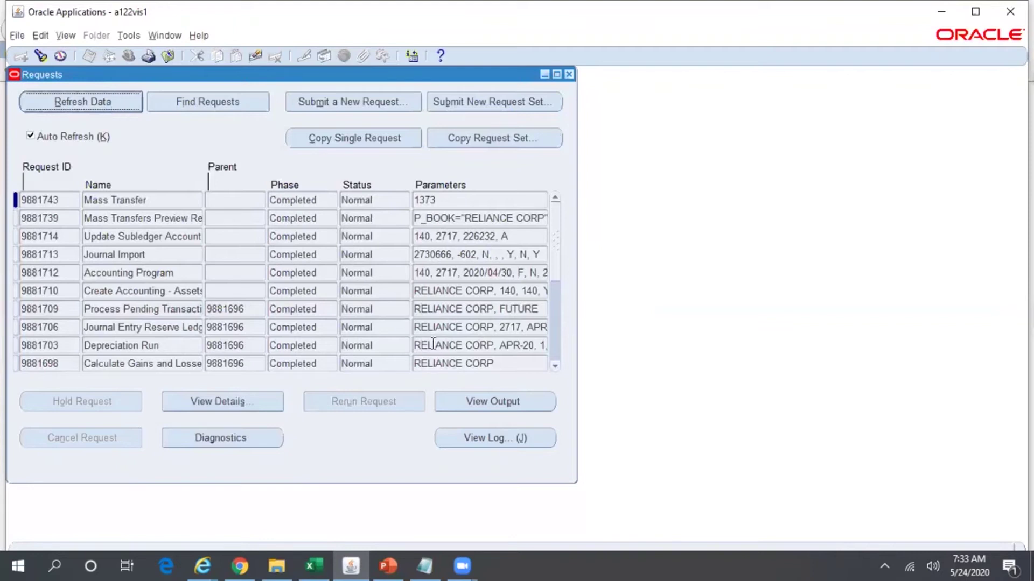
- Open the Mass Transfer Execution Report in the browser and compare its success and failure counts with the preview report's assets
left_click(490, 411)
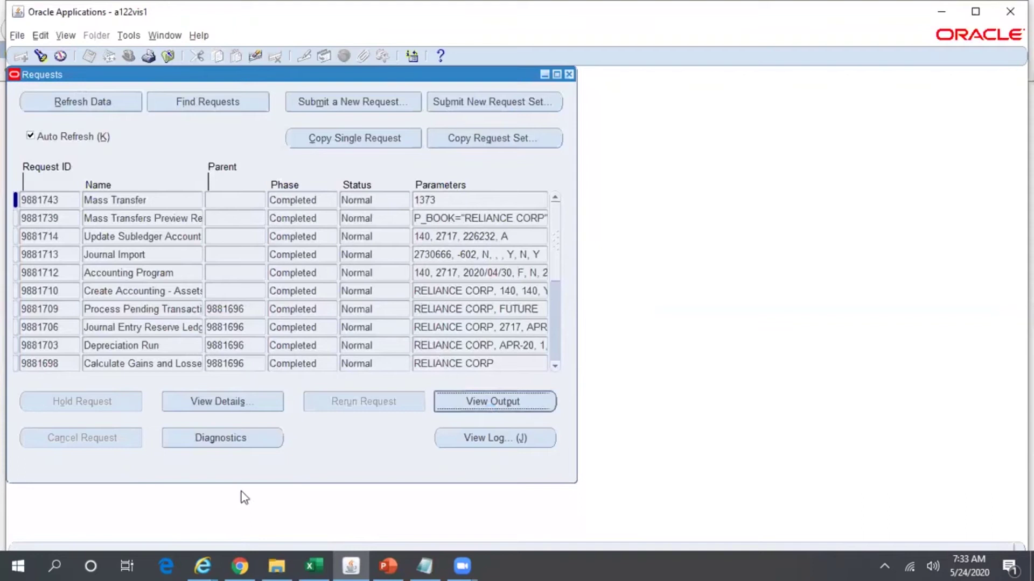
left_click(202, 565)
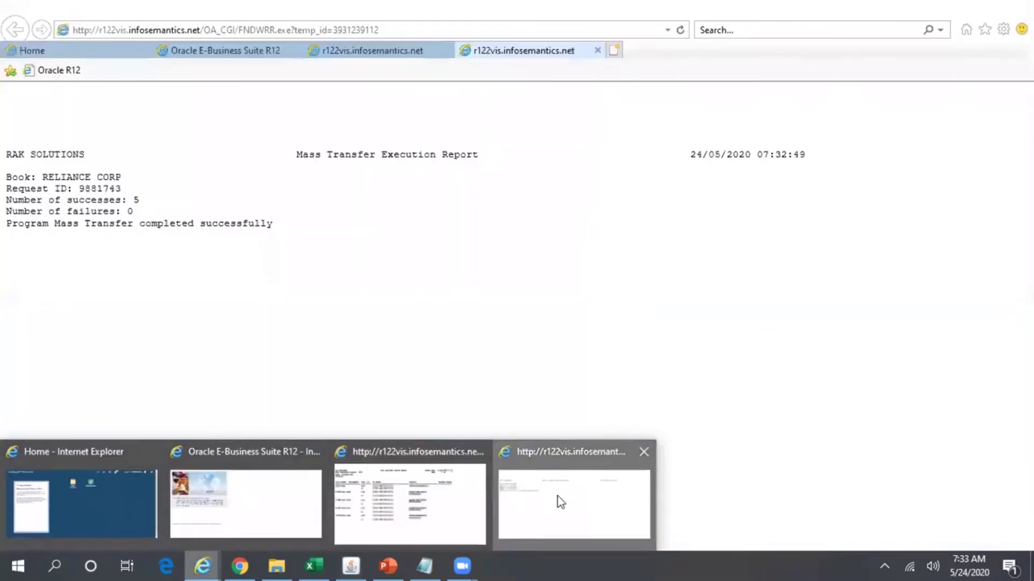
left_click(558, 496)
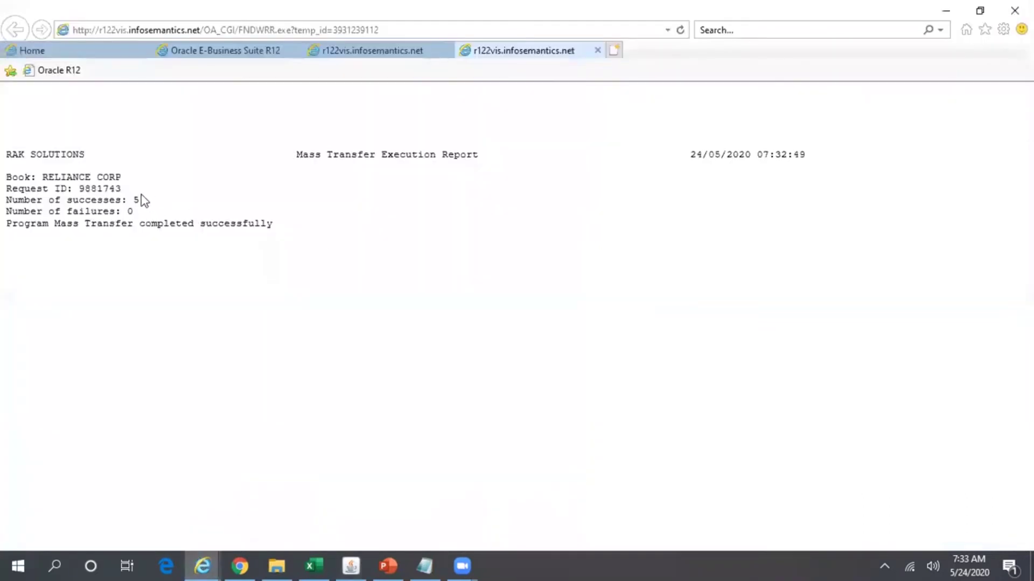
left_click(390, 50)
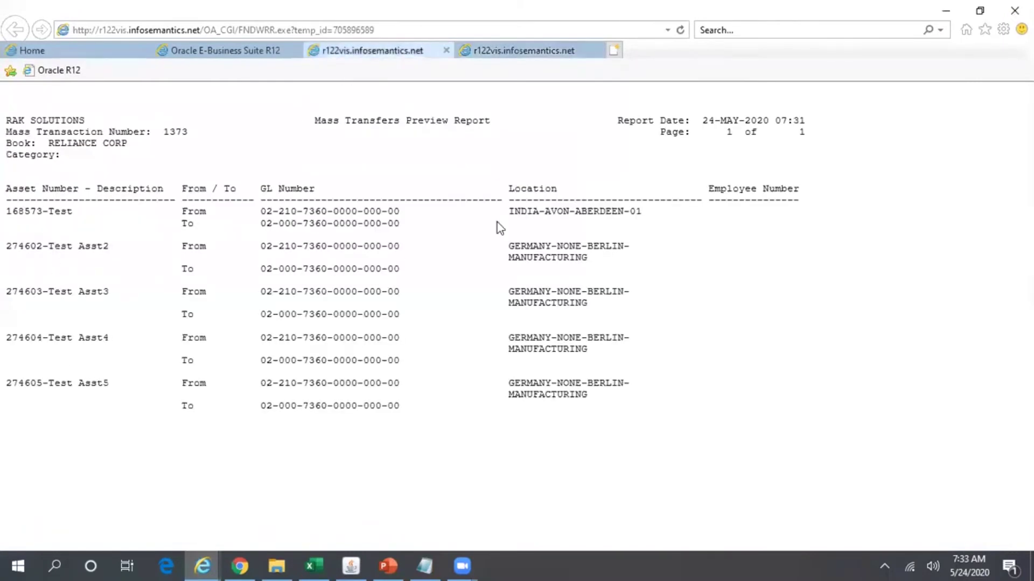
left_click(560, 50)
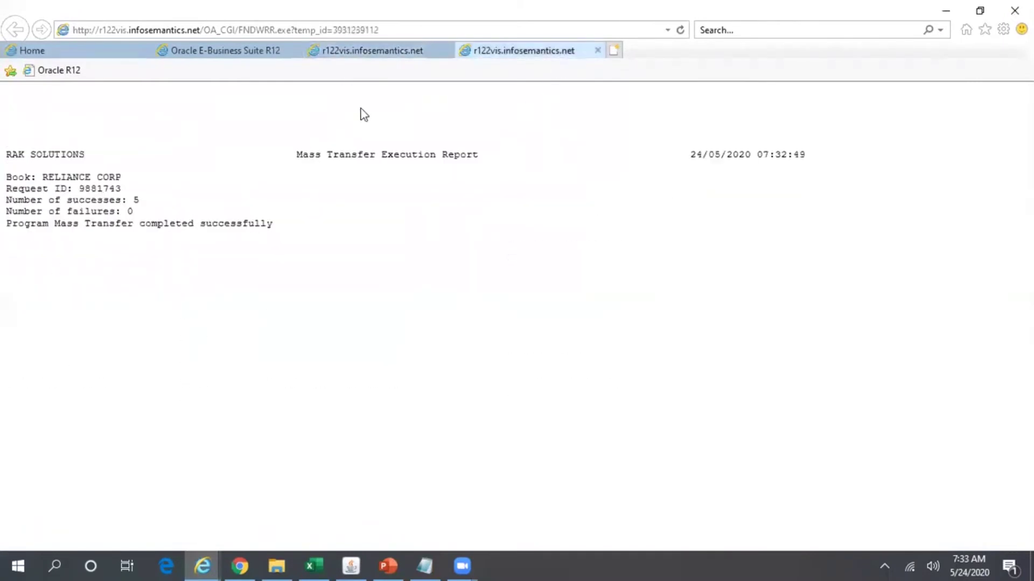
- Copy asset number 168573 from the Mass Transfers Preview Report and switch back to Oracle Applications
left_click(399, 53)
left_click_drag(42, 212, 6, 211)
key("ctrl+c")
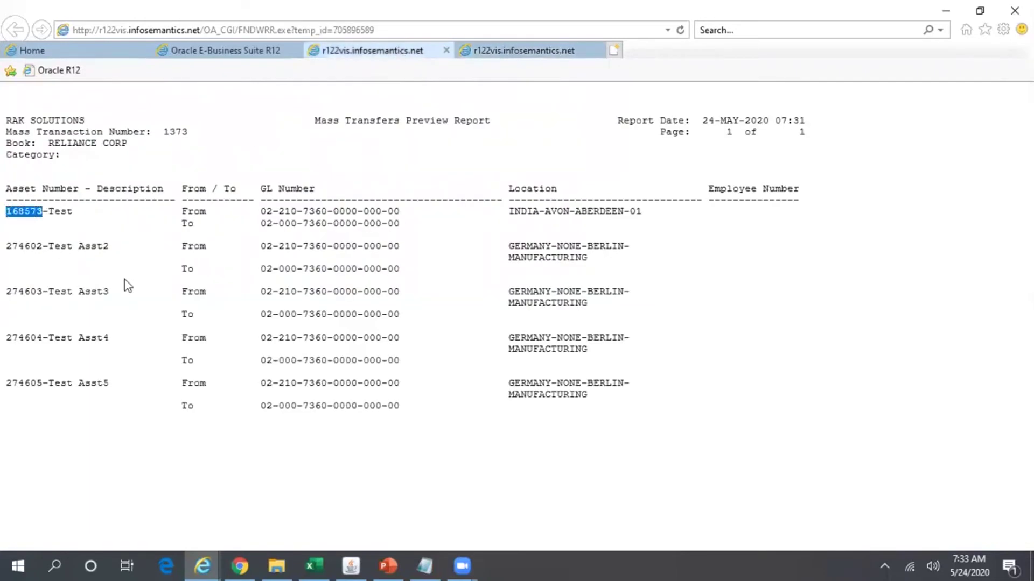
left_click(350, 565)
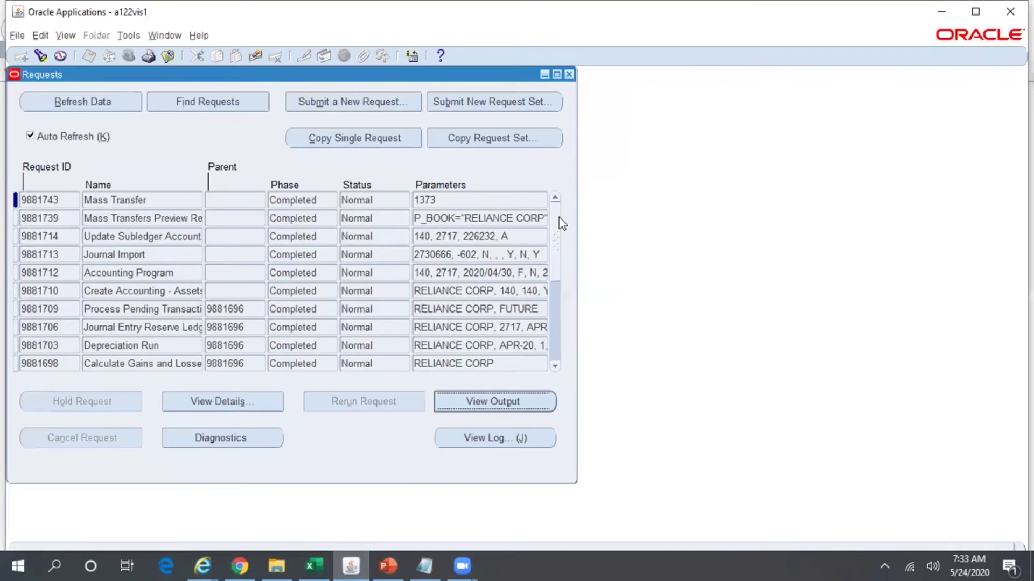
- Close the Requests and Mass Transfers windows, open the Asset Workbench and find asset number 168573
left_click(568, 74)
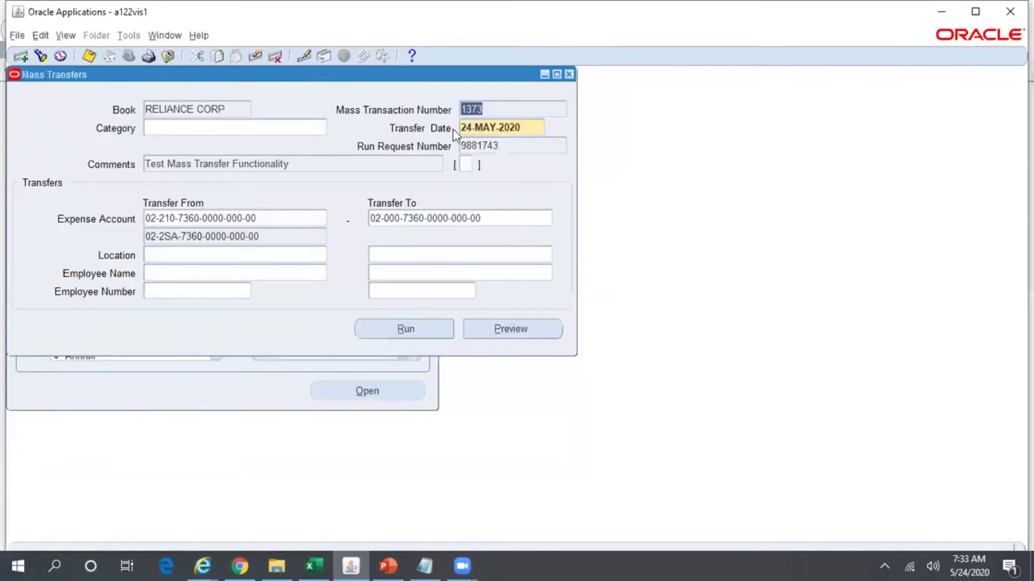
left_click(569, 74)
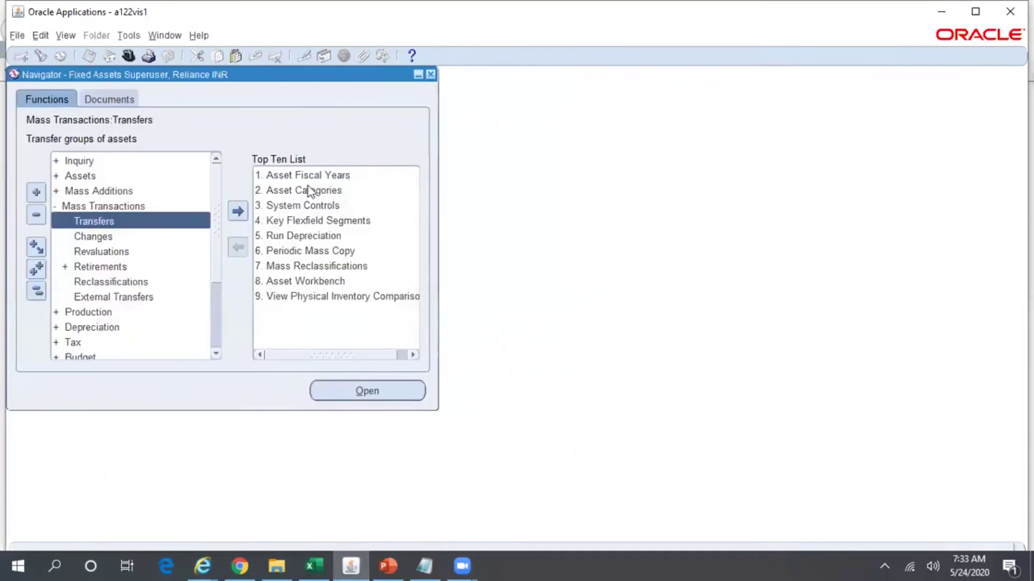
left_click(85, 176)
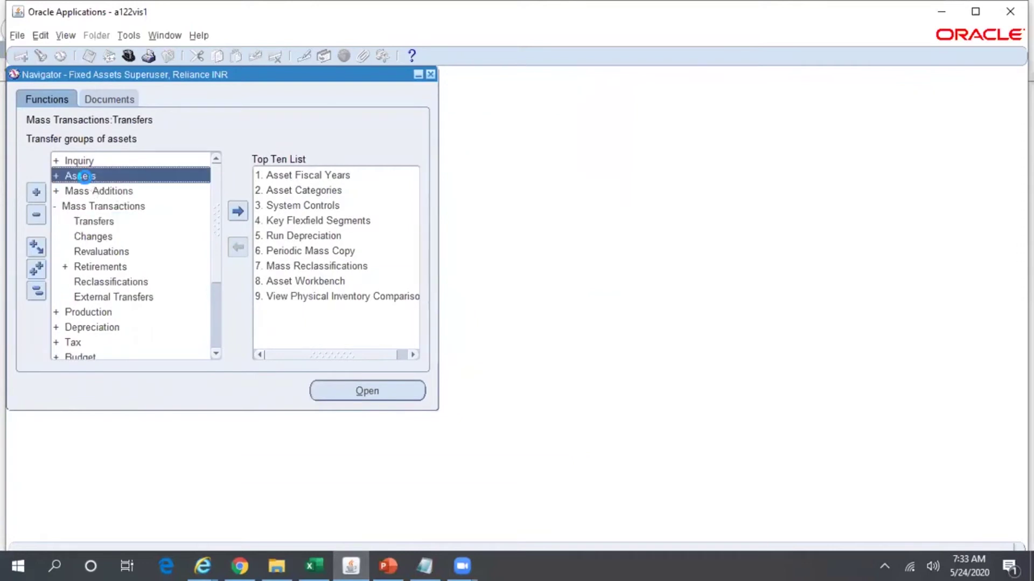
double_click(84, 176)
left_click(102, 191)
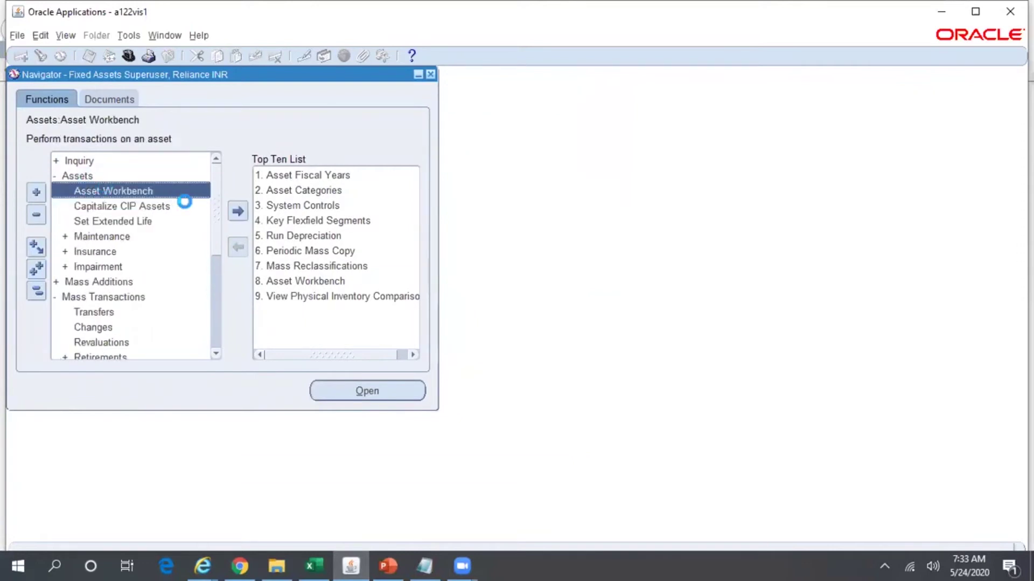
key("Return")
key("ctrl+v")
key("Return")
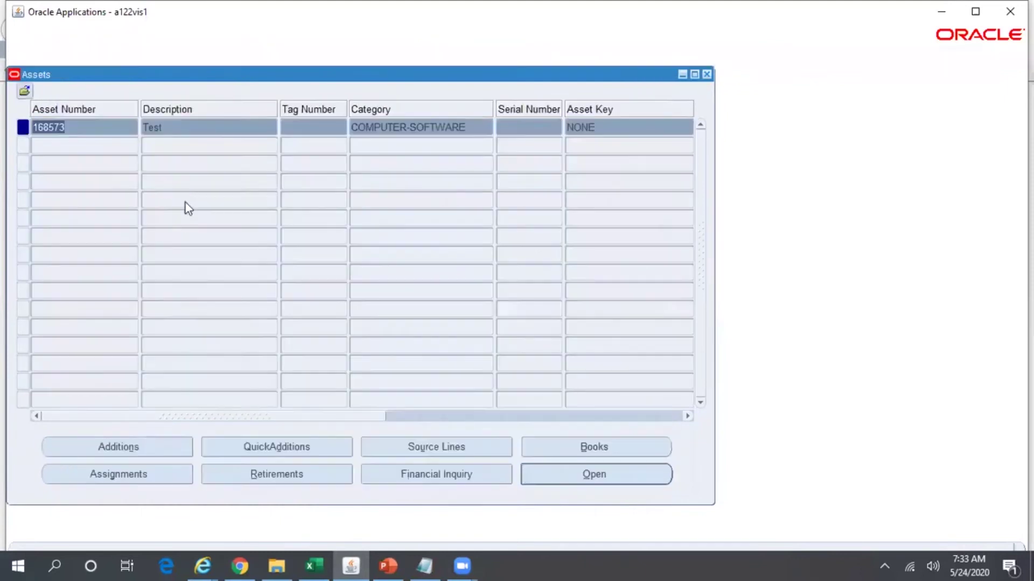
- Open the assignments of asset 168573 and compare its expense account with the original account noted in Notepad
left_click(140, 474)
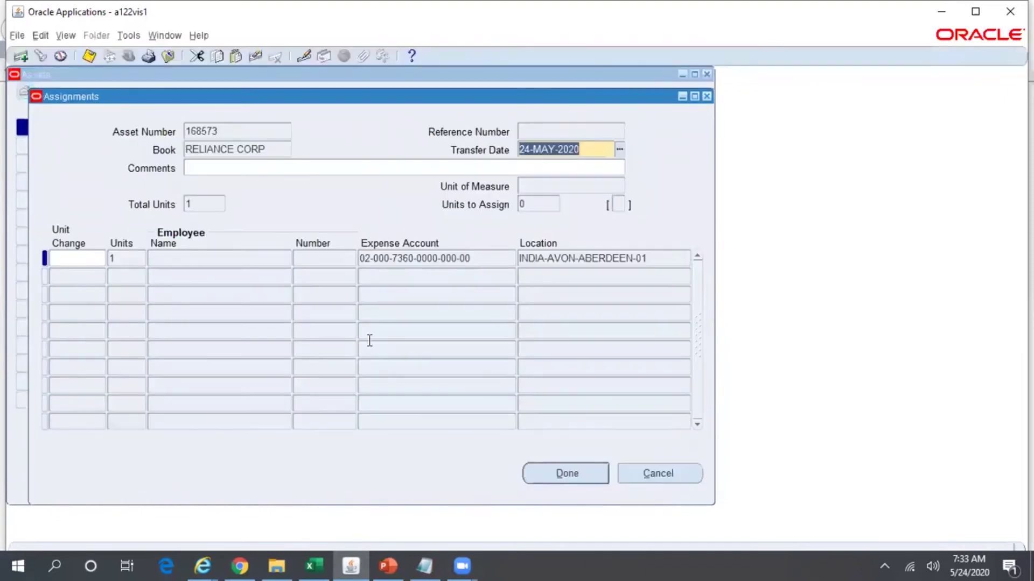
left_click(494, 261)
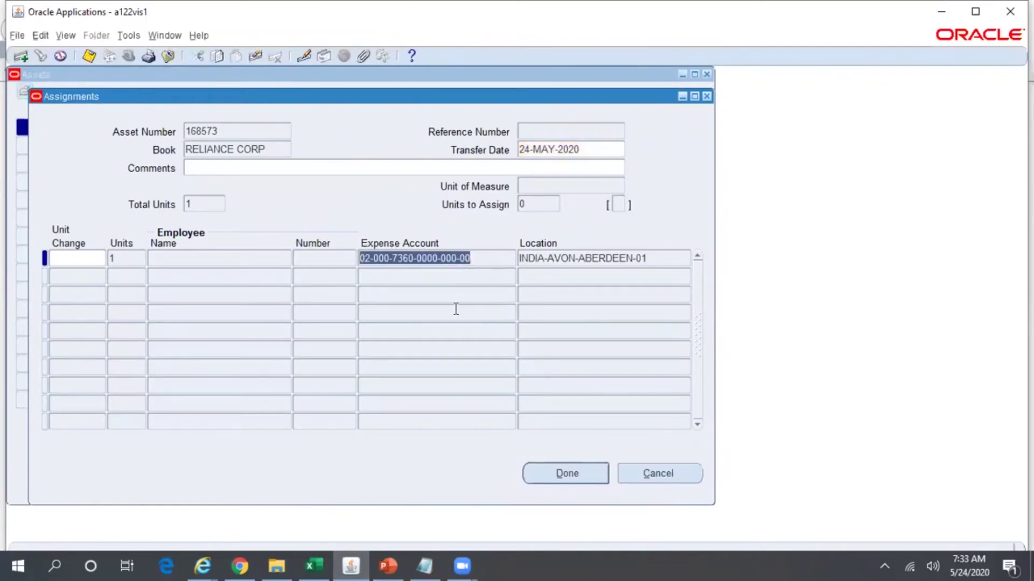
left_click(424, 565)
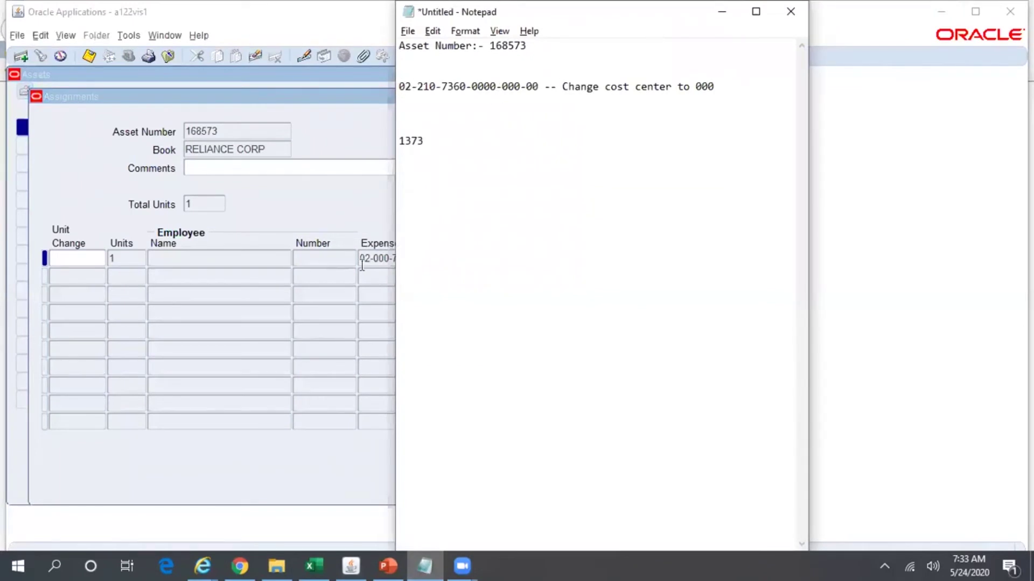
left_click(385, 260)
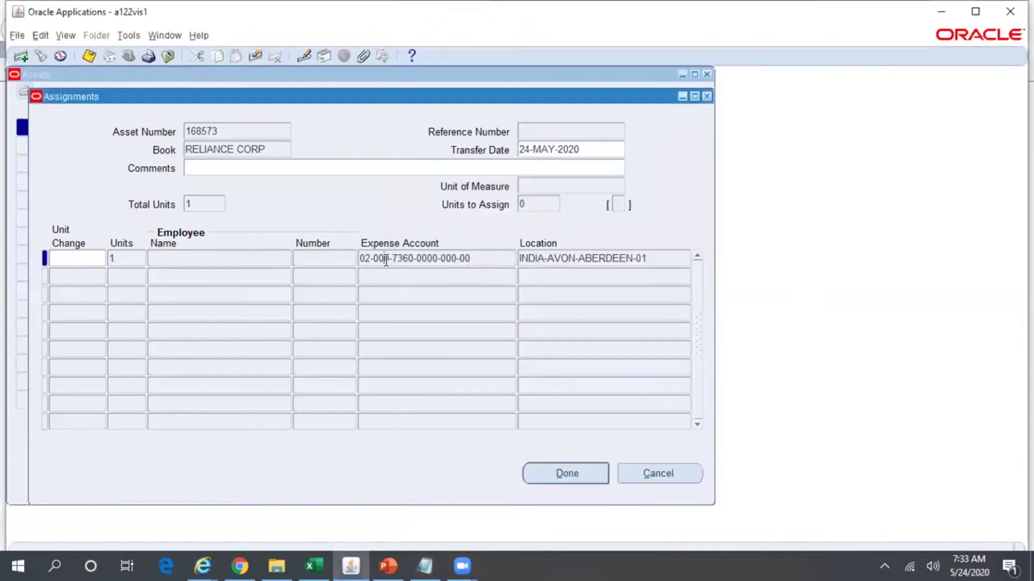
left_click(591, 258)
left_click(487, 258)
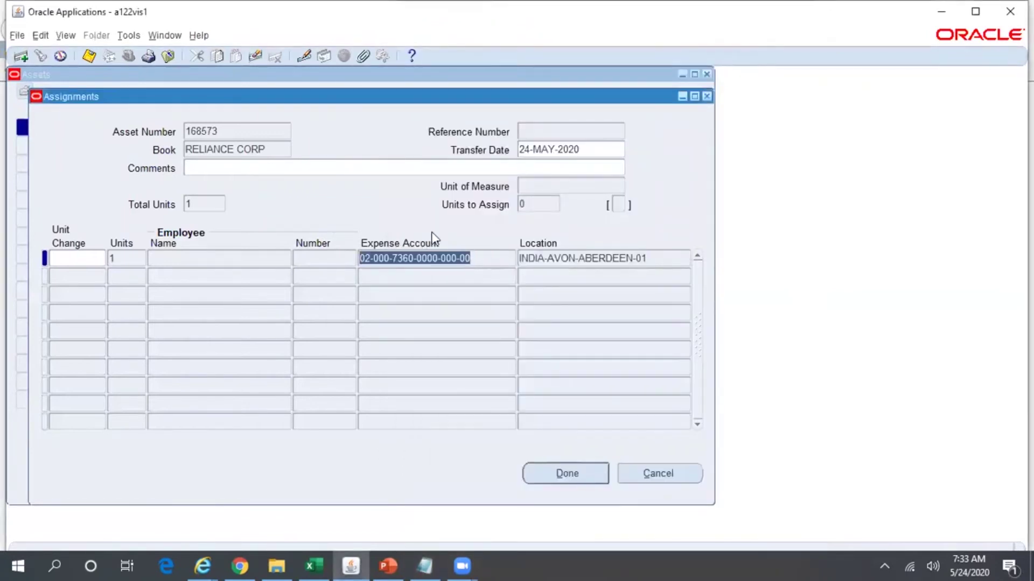
- Check the record history of asset 168573's assignment line for its update date, then dismiss the details
left_click(198, 37)
left_click(236, 128)
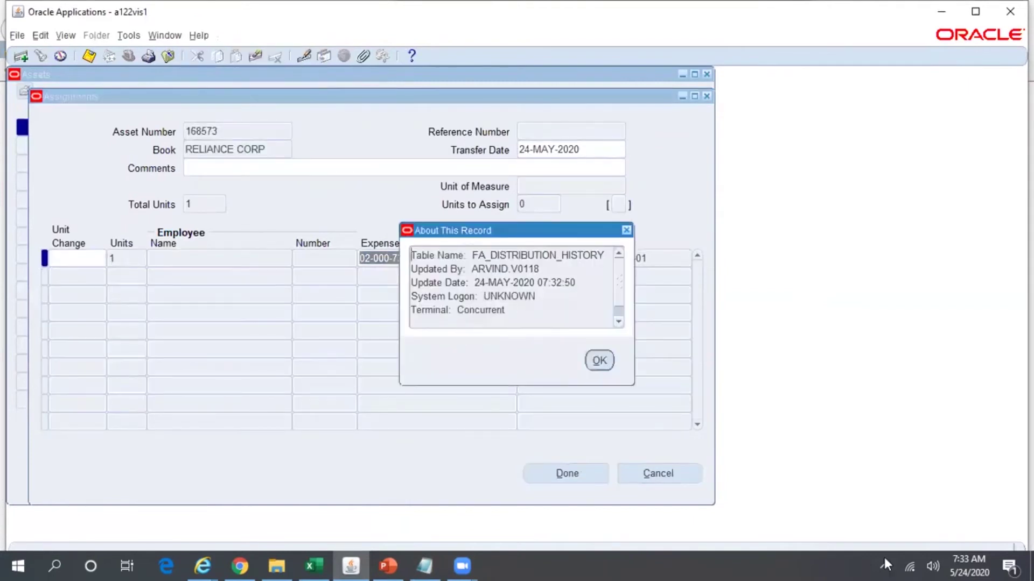
mouse_move(963, 560)
left_click(599, 359)
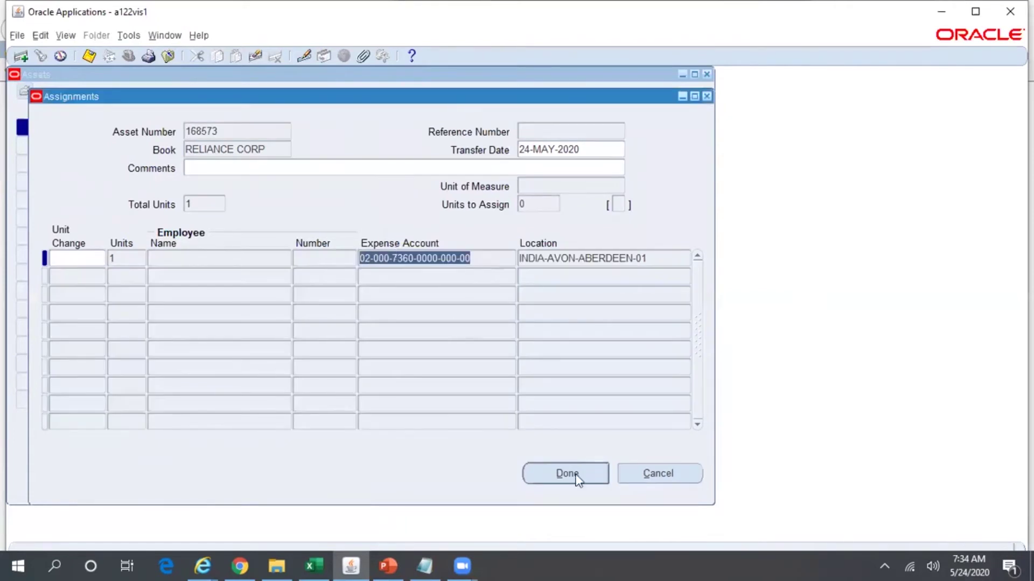
- Copy asset number 274602 from the Mass Transfers Preview Report in the browser and switch back to Oracle Applications
left_click(425, 566)
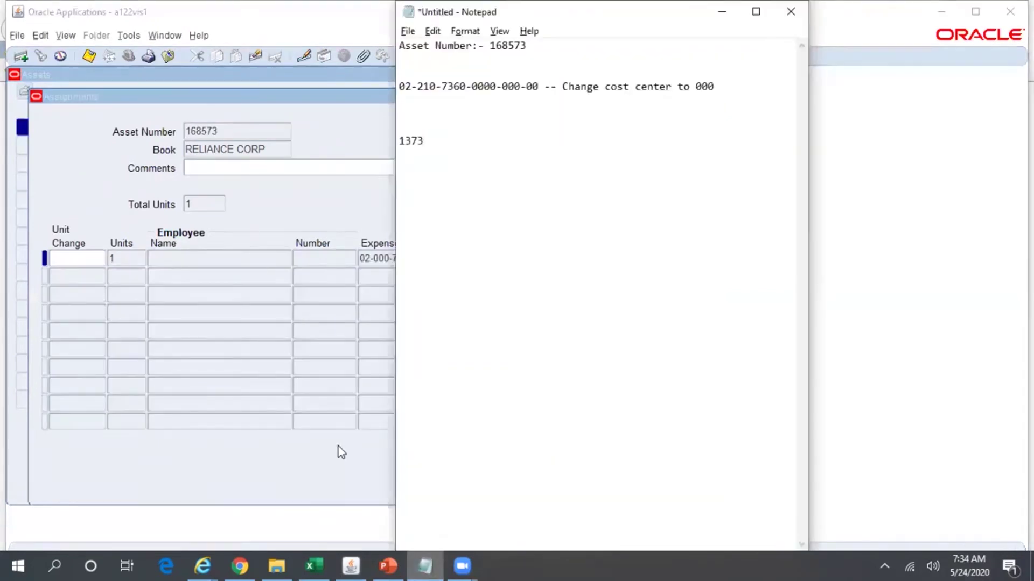
left_click(206, 560)
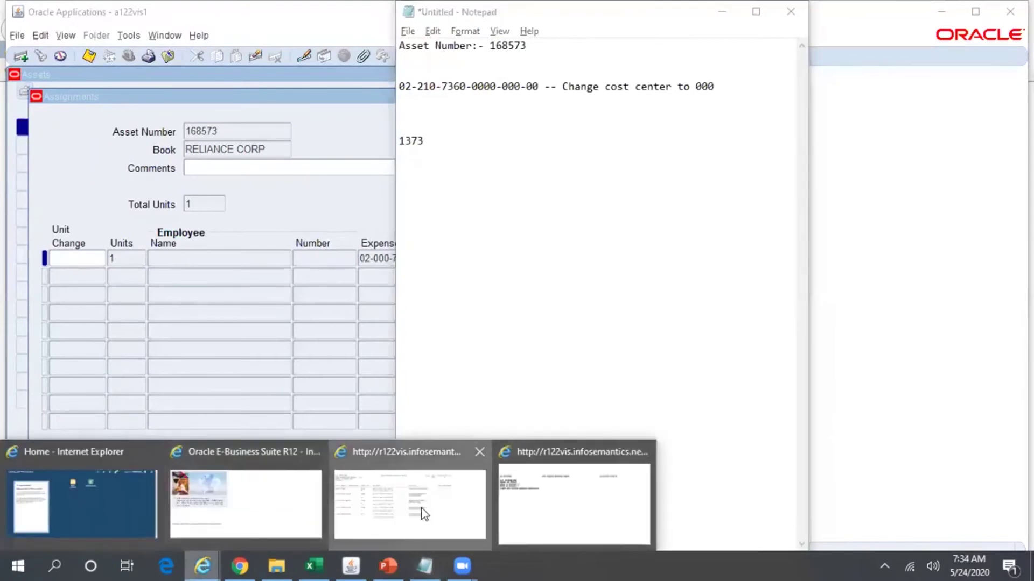
left_click(421, 508)
left_click_drag(46, 247, 6, 251)
key("ctrl+c")
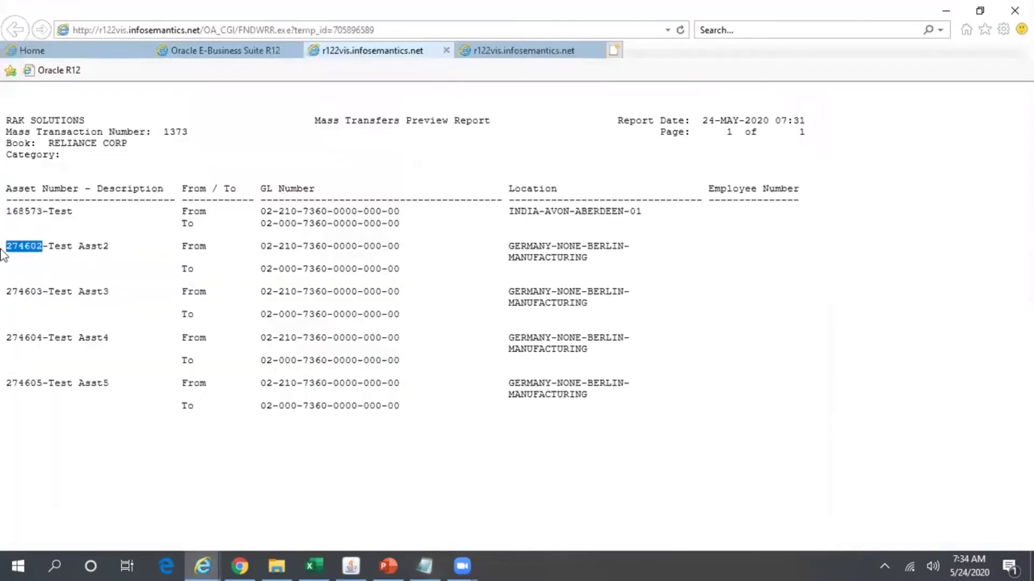
left_click(352, 565)
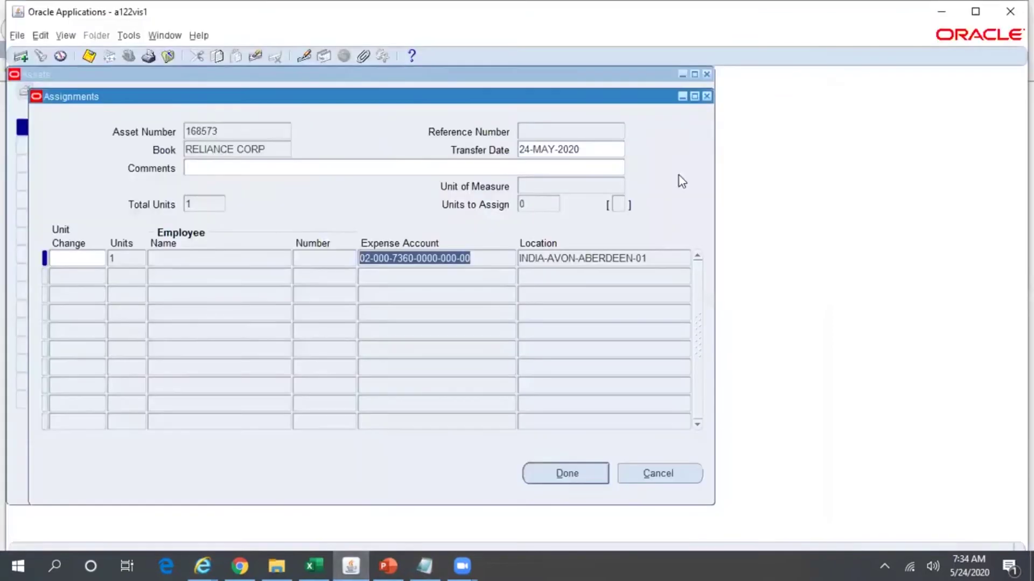
- Close the current asset's assignments, find asset number 274602 and open its assignments
left_click(706, 96)
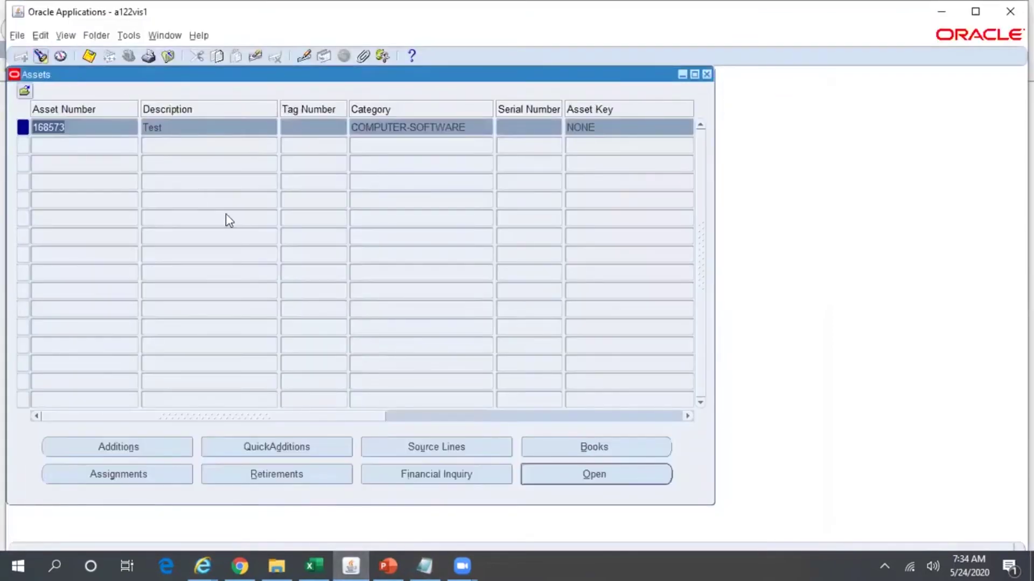
key("ctrl+v")
key("Return")
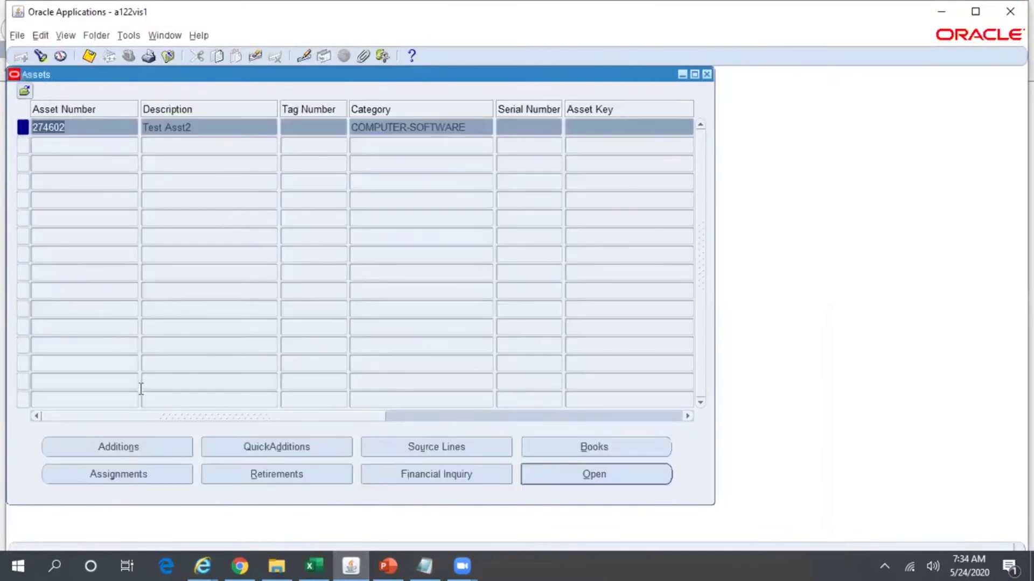
left_click(177, 476)
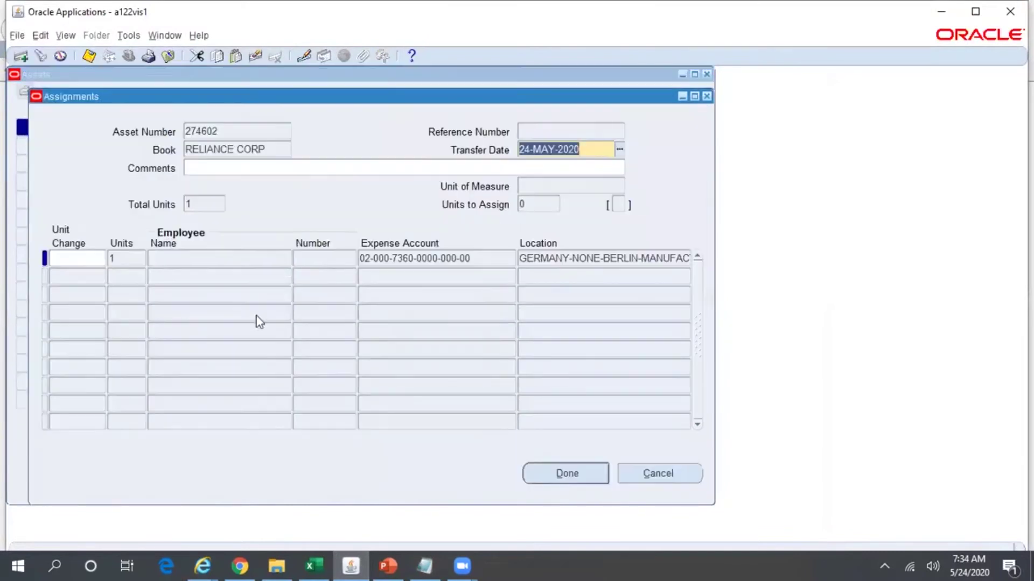
- Check the expense account and record history of asset 274602's assignment line, then close the Assignments and Assets windows
left_click(417, 259)
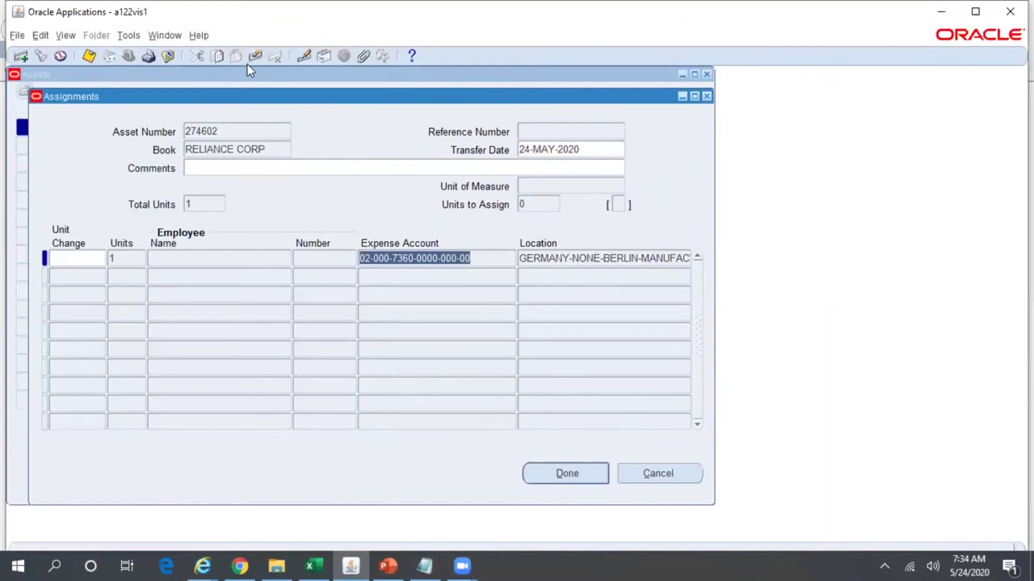
left_click(199, 35)
left_click(231, 130)
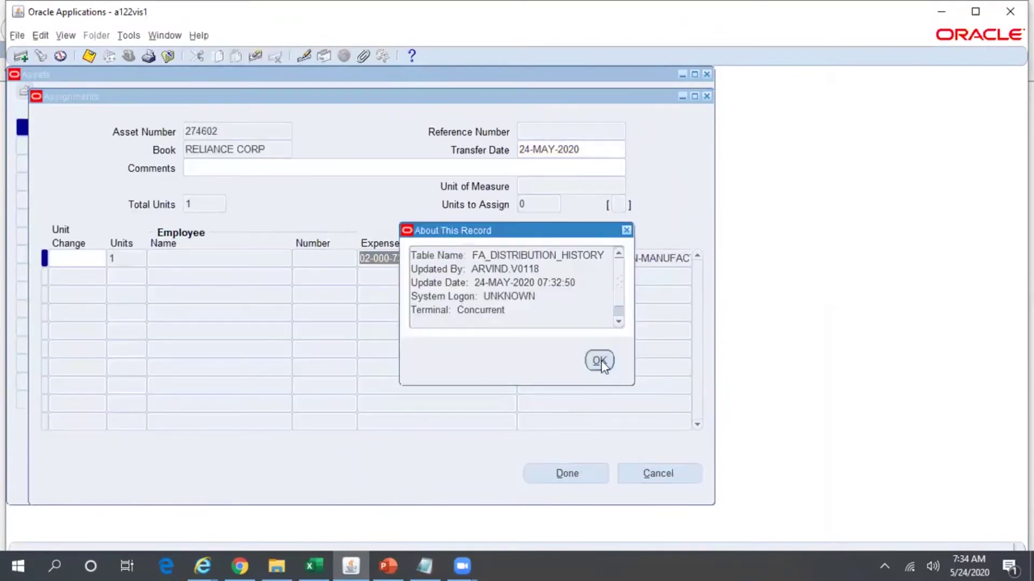
left_click(599, 360)
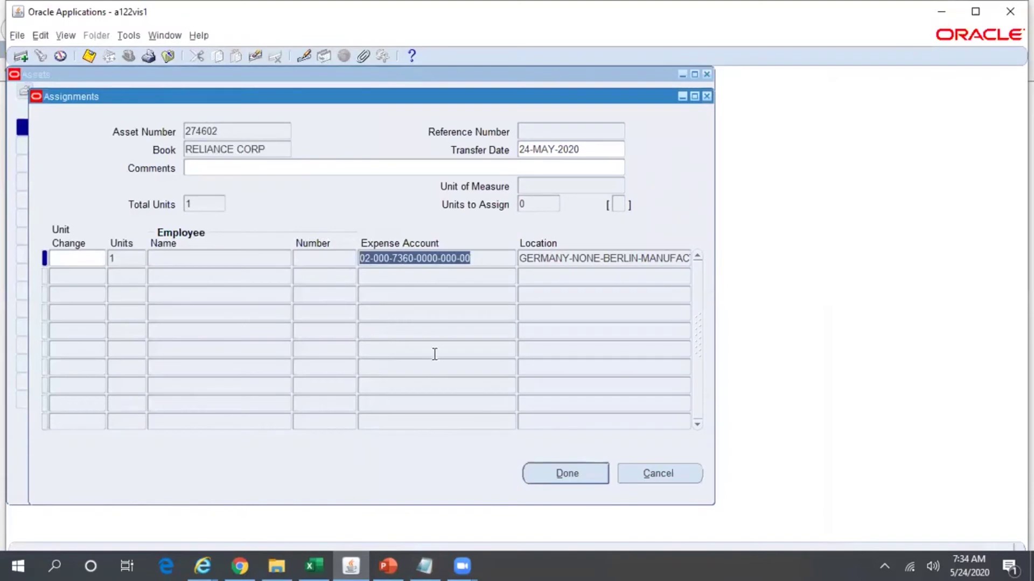
left_click(666, 483)
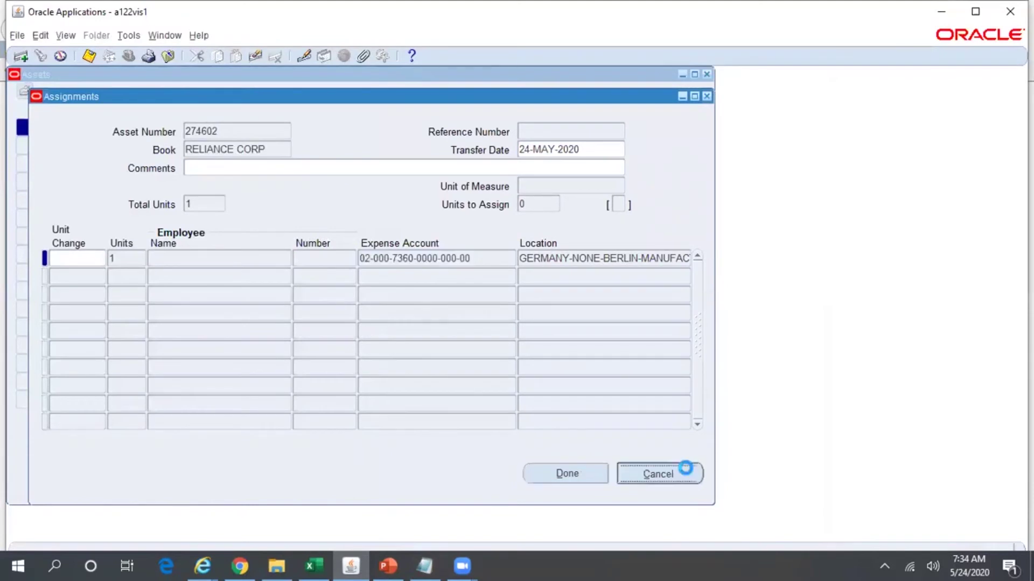
left_click(707, 74)
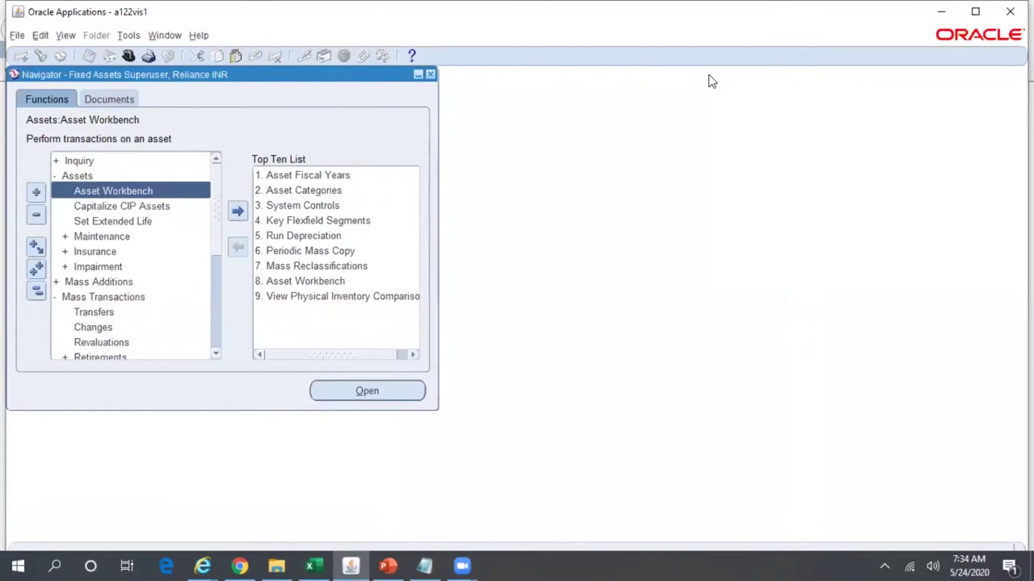
- Run depreciation for the RELIANCE CORP book, period MAY-20, with Close Period enabled, and acknowledge the submitted requests
left_click(290, 237)
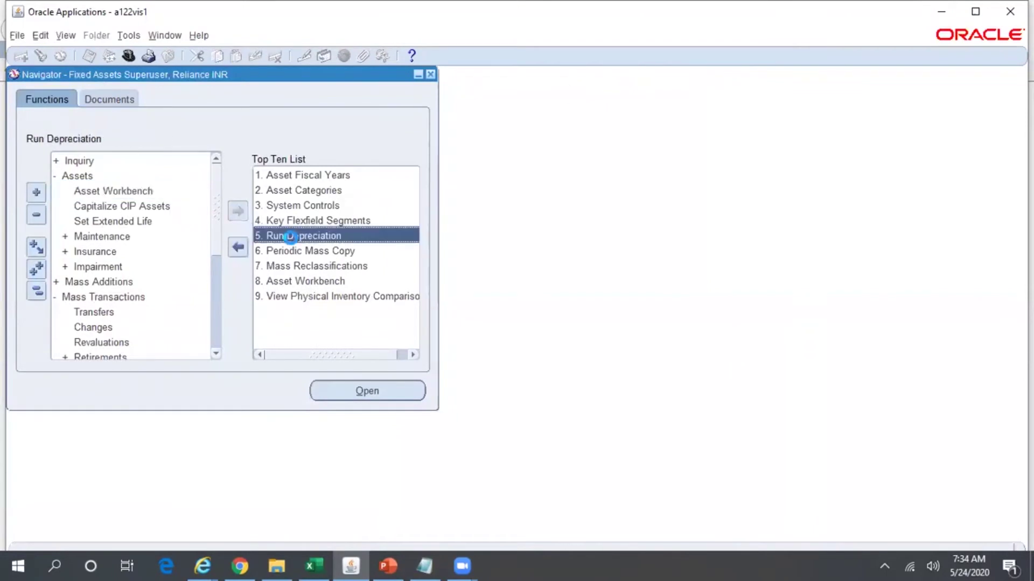
type("reliance")
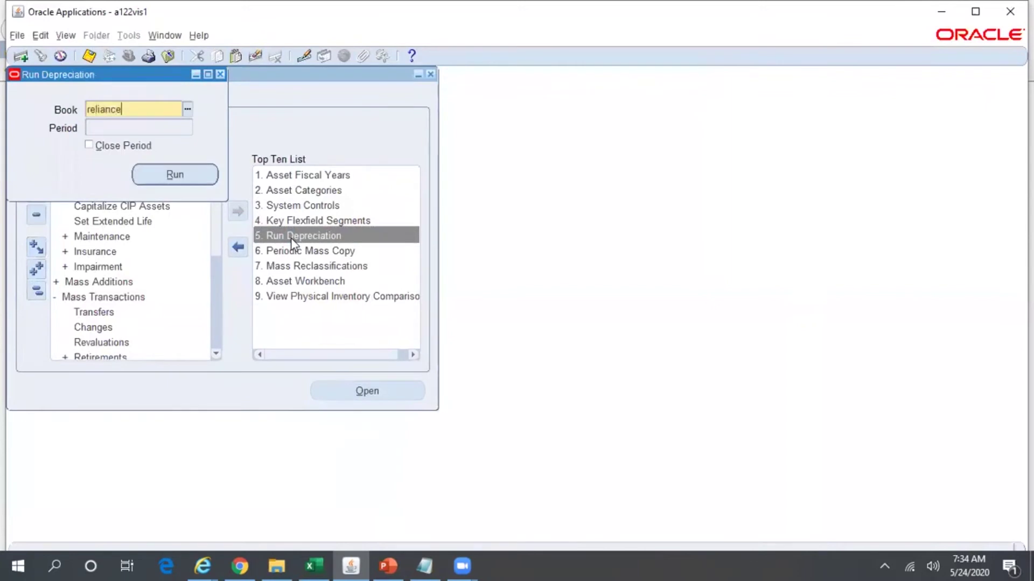
key("Tab")
key("Return")
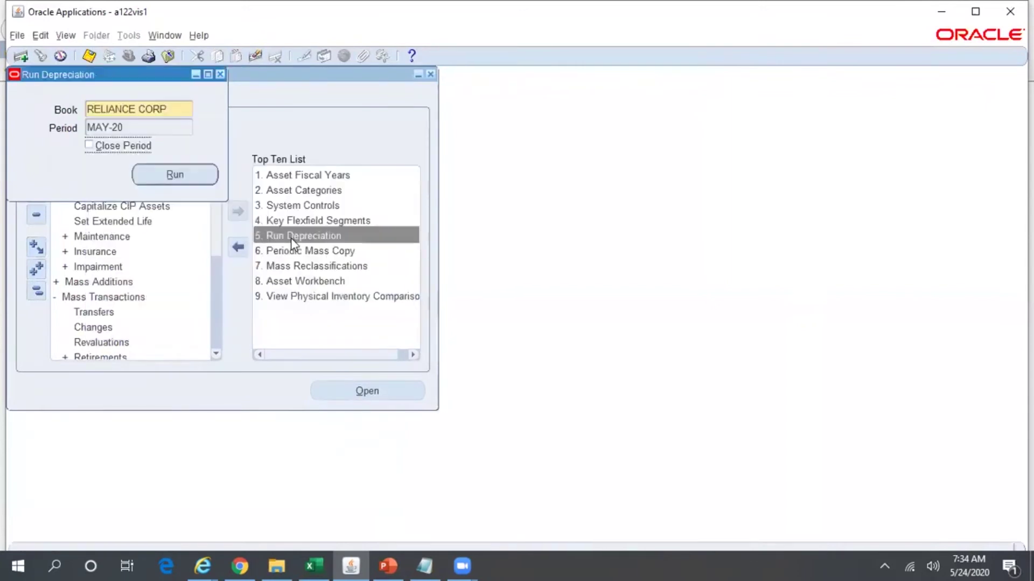
left_click(128, 144)
left_click(179, 177)
left_click(582, 331)
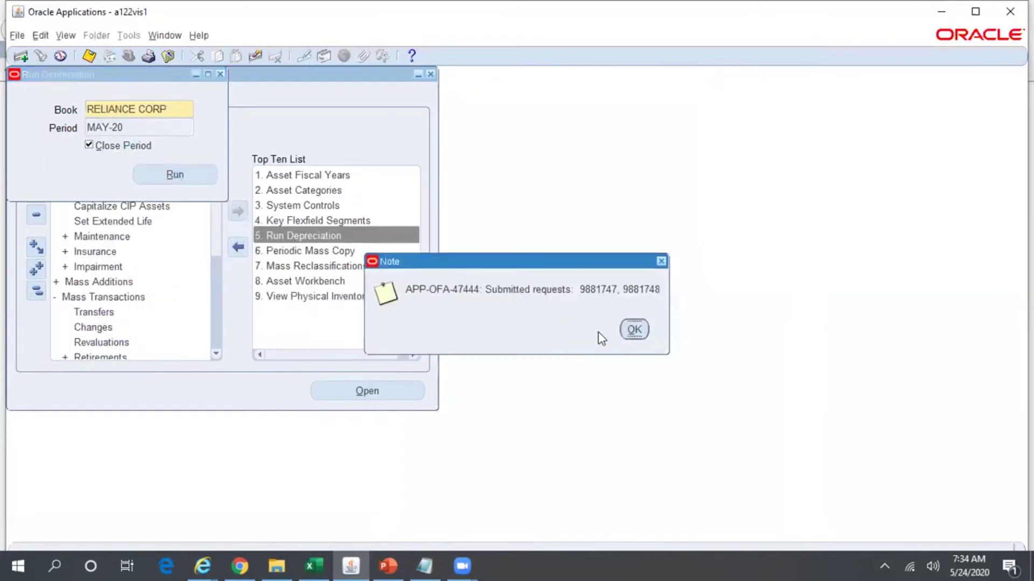
key("Return")
- Open the requests list showing all of my requests from the last 7 days, ordered by request ID
left_click(65, 35)
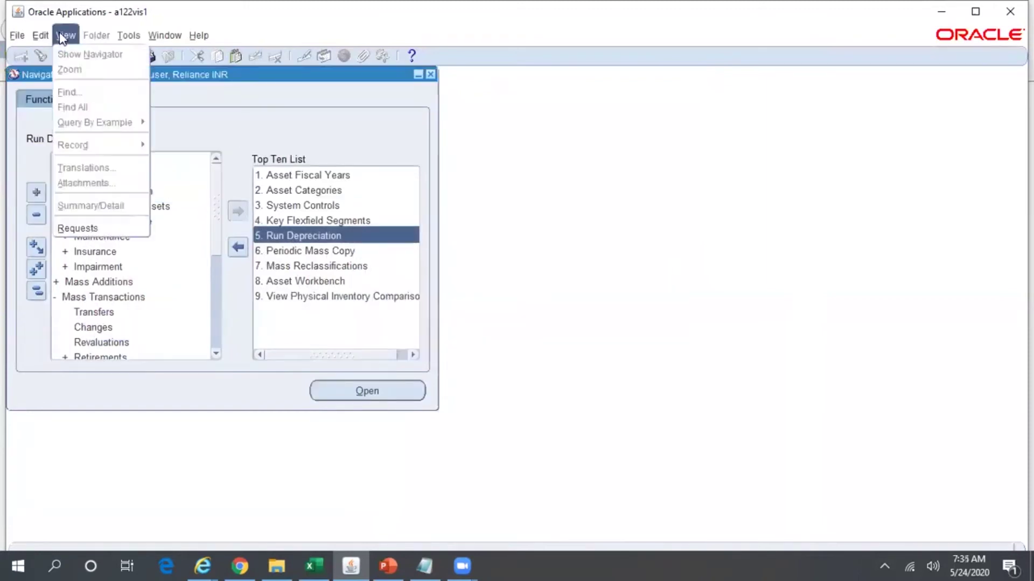
left_click(109, 227)
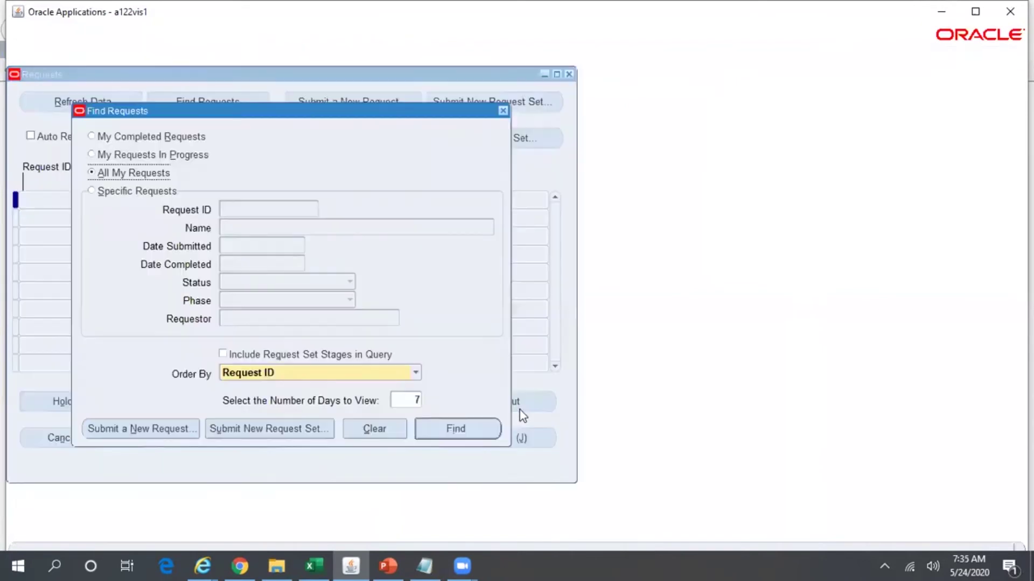
left_click(481, 428)
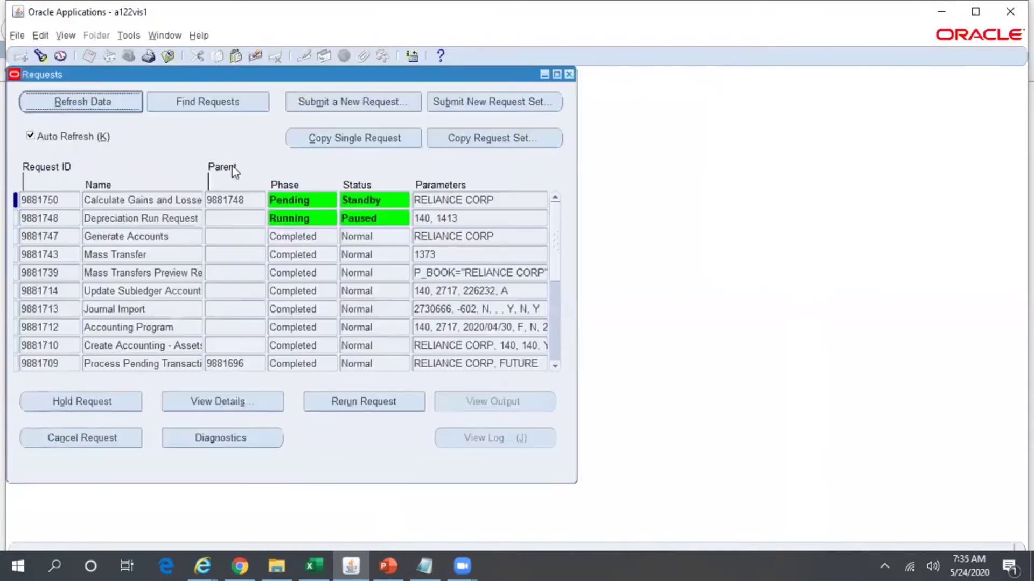
- Refresh the requests list repeatedly to monitor the progress of the depreciation run for RELIANCE CORP
left_click(107, 102)
left_click(108, 102)
left_click(108, 103)
left_click(107, 102)
left_click(108, 102)
left_click(107, 102)
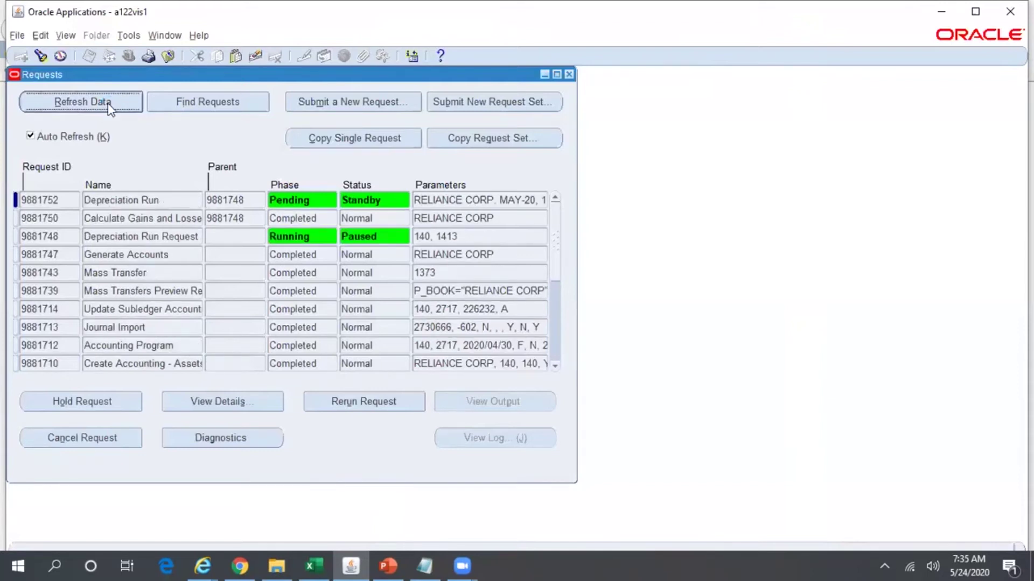
left_click(108, 102)
left_click(107, 103)
left_click(108, 102)
left_click(108, 102)
left_click(107, 102)
left_click(108, 103)
left_click(108, 102)
left_click(108, 102)
left_click(108, 102)
left_click(108, 102)
left_click(108, 103)
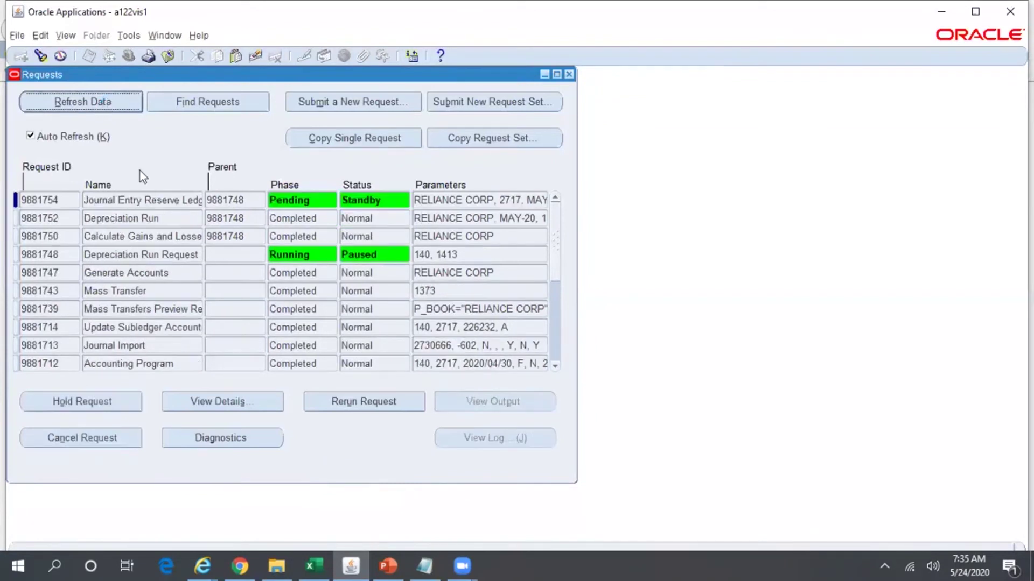
- Check the Depreciation Run, Journal Entry Reserve Ledger and Depreciation Run Request entries, refreshing their status
left_click(158, 217)
left_click(150, 201)
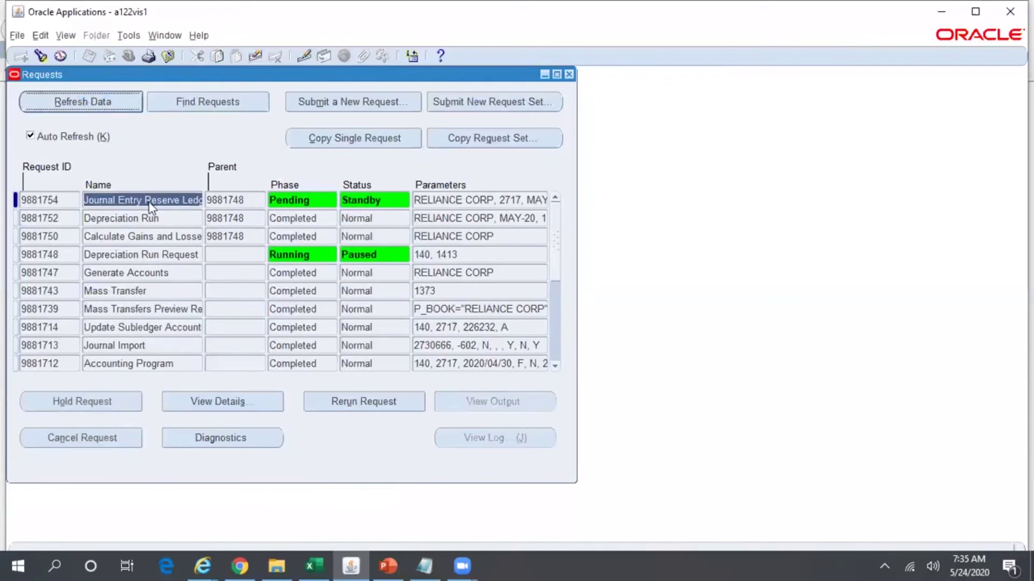
left_click(108, 108)
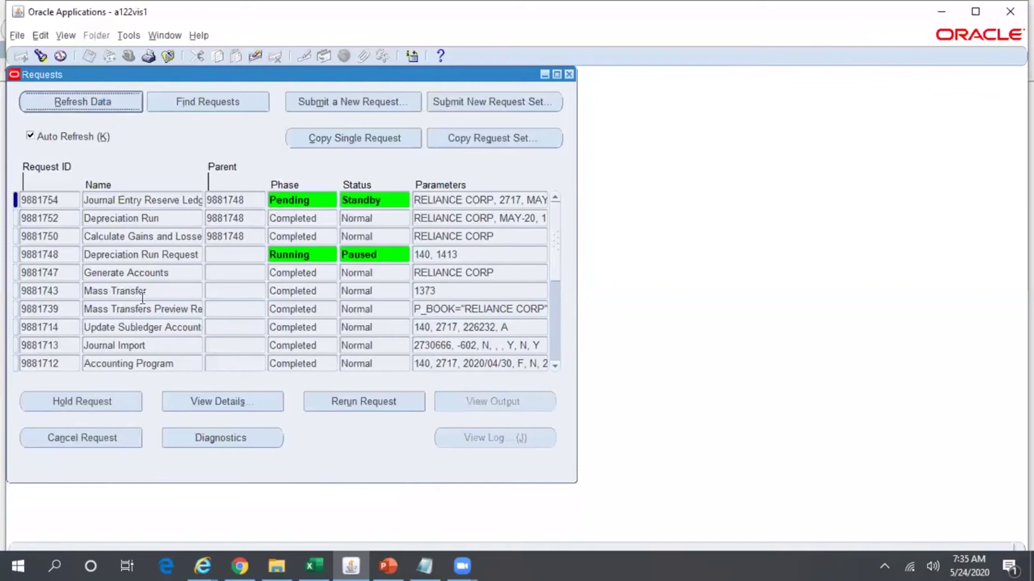
left_click(192, 251)
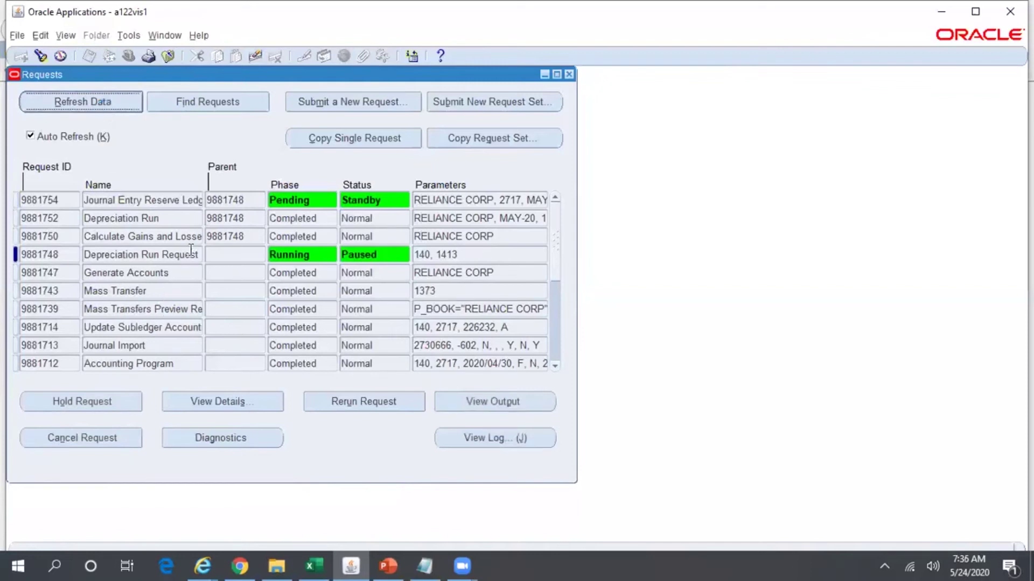
left_click(93, 105)
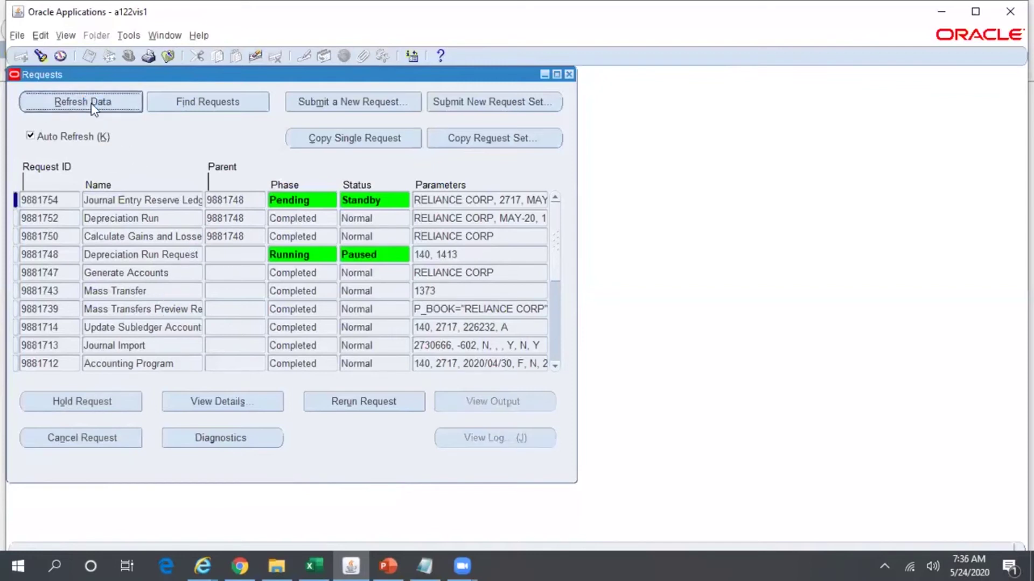
left_click(91, 103)
- Copy asset number 168573 from the Mass Transfers Preview Report in the browser and switch back to Oracle Applications
mouse_move(204, 557)
left_click(403, 532)
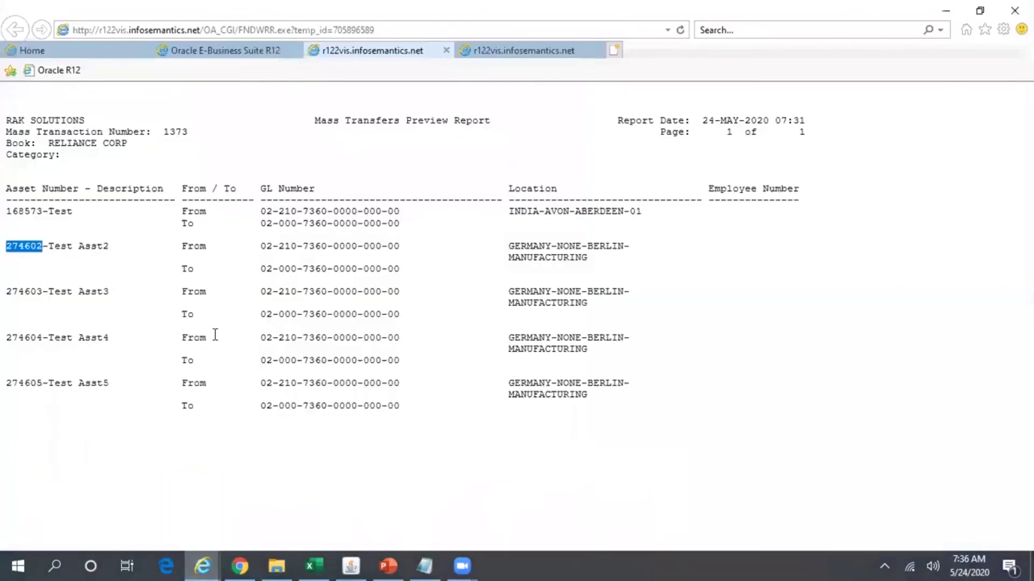
left_click(43, 211)
double_click(26, 211)
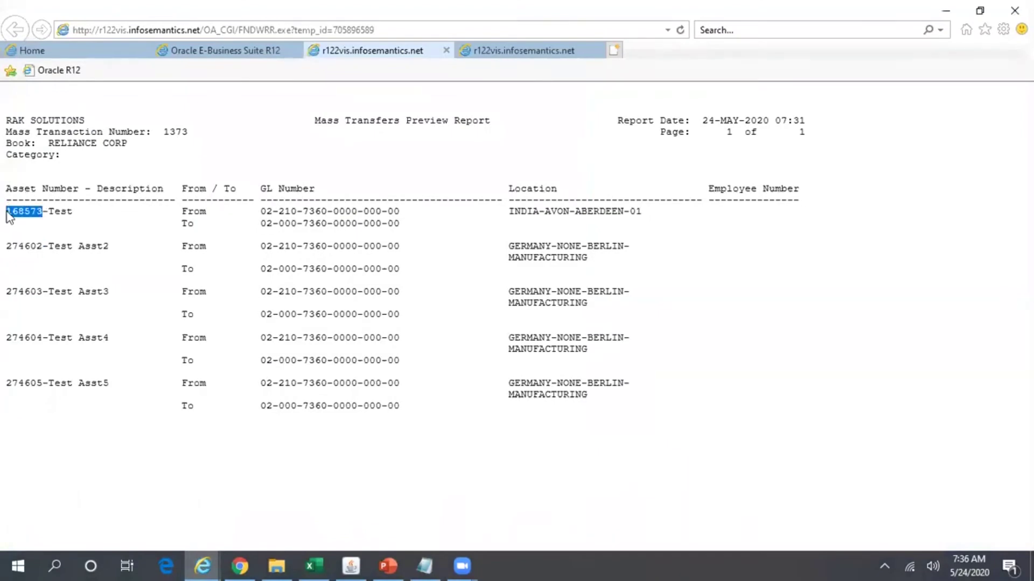
left_click(353, 564)
- Close the Requests window and open the Transaction History inquiry
left_click(566, 75)
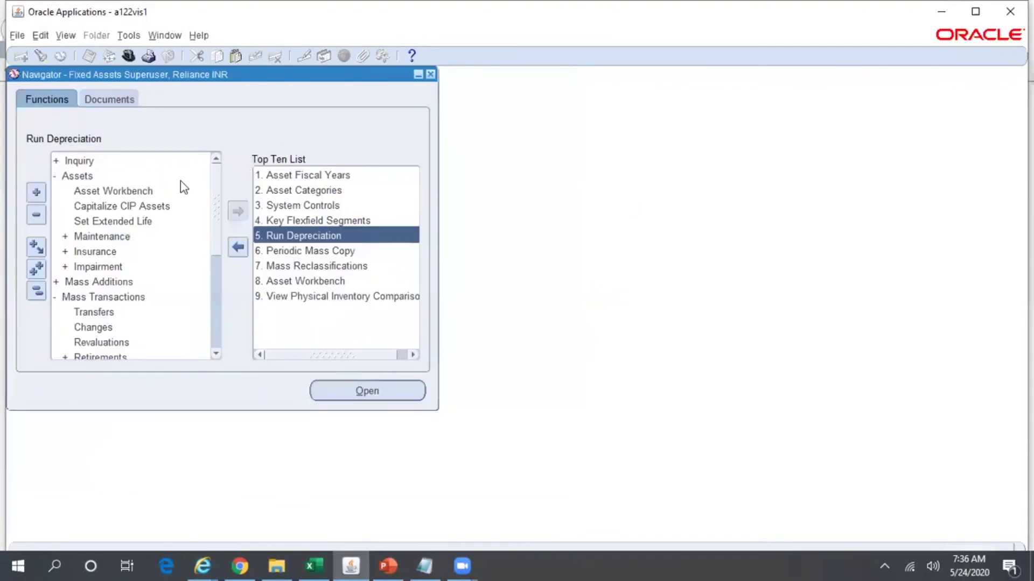
double_click(86, 162)
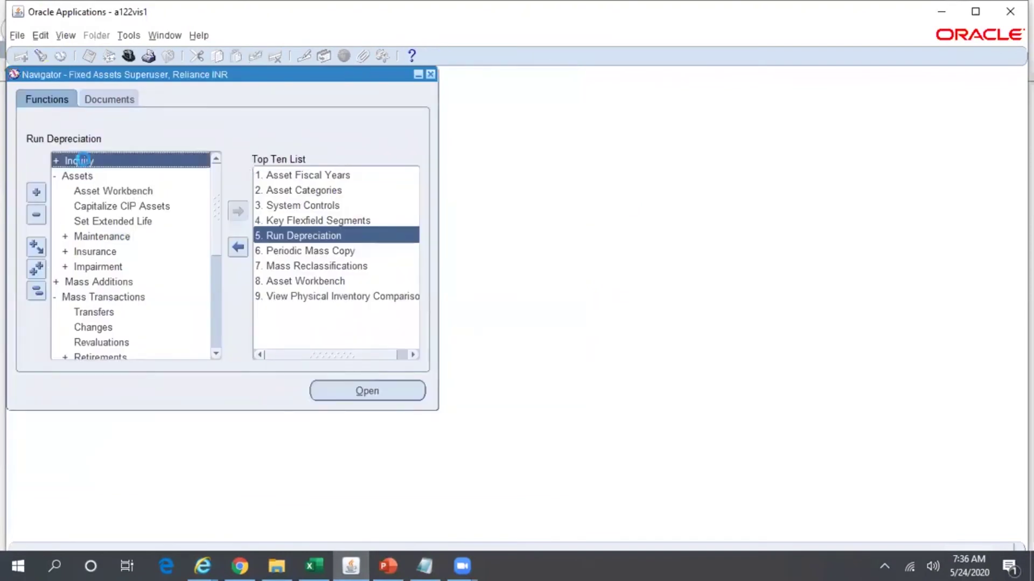
left_click(103, 178)
left_click(151, 191)
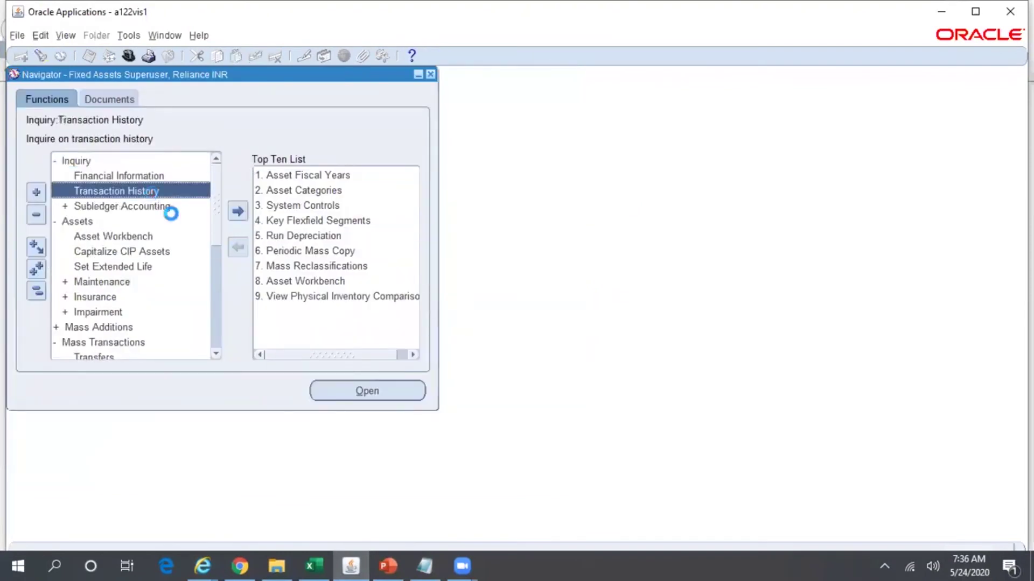
- Find the transactions of asset number 168573 in the RELIANCE CORP book
type("RELIANCE")
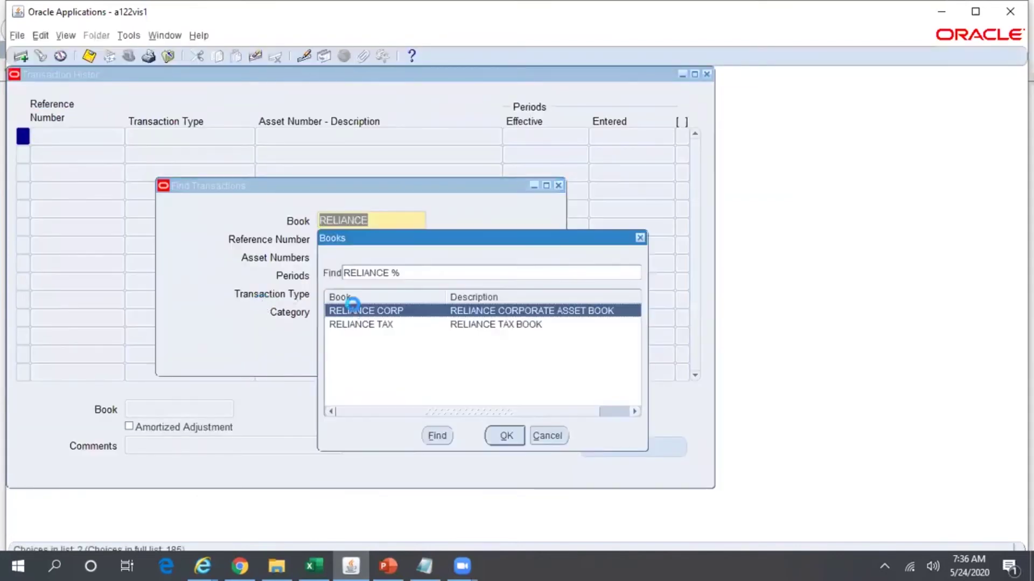
key("Return")
left_click(338, 259)
type("168573")
key("Tab")
key("Return")
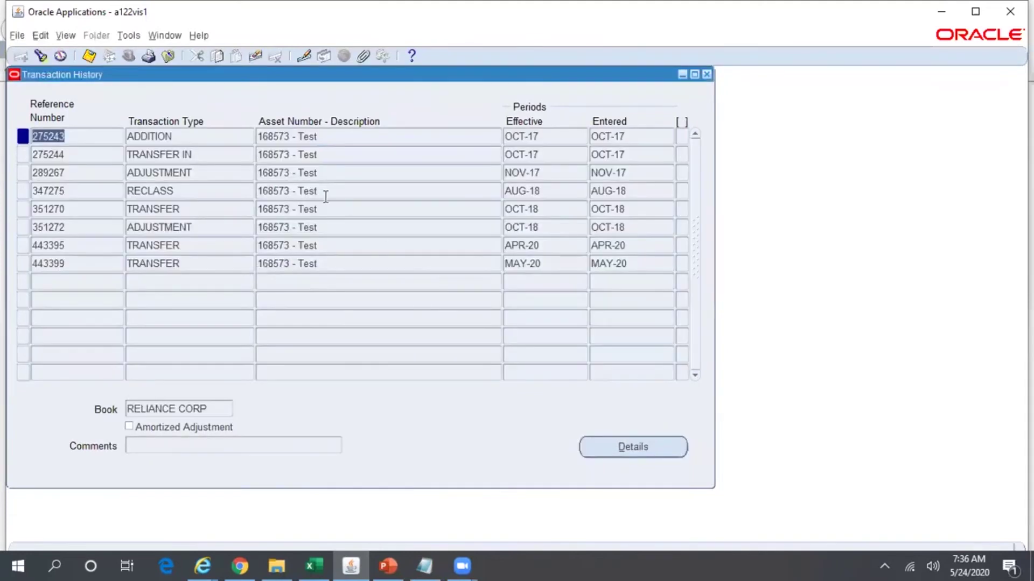
- Select the asset's MAY-20 TRANSFER transaction and check its record history
left_click(212, 262)
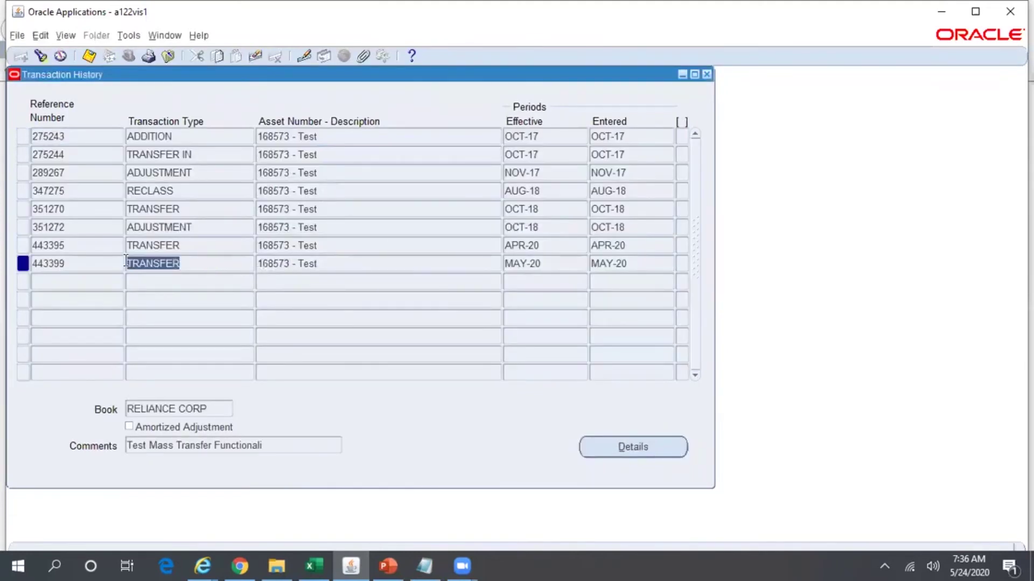
left_click(199, 35)
left_click(225, 130)
left_click(612, 360)
- Compare the unit change and expense account of both lines in the MAY-20 transfer's details, then close the transaction windows
left_click(646, 446)
left_click(432, 144)
left_click(434, 166)
left_click(429, 151)
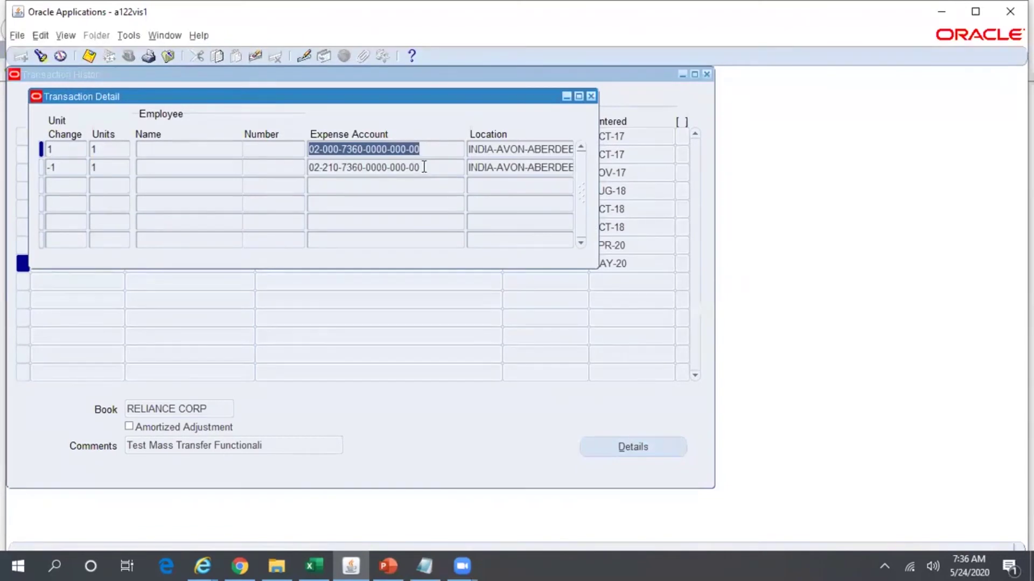
left_click(427, 167)
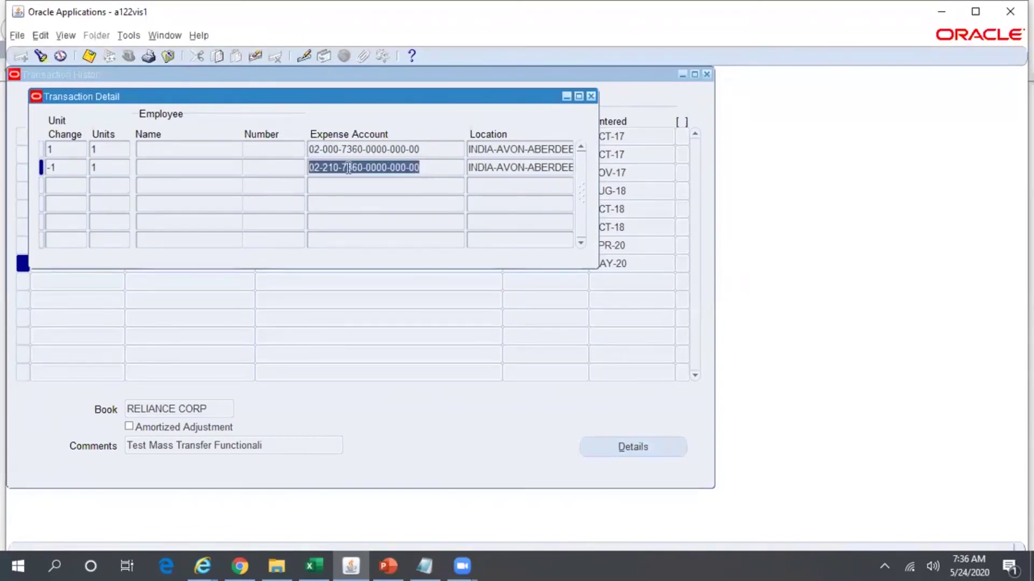
left_click(445, 151)
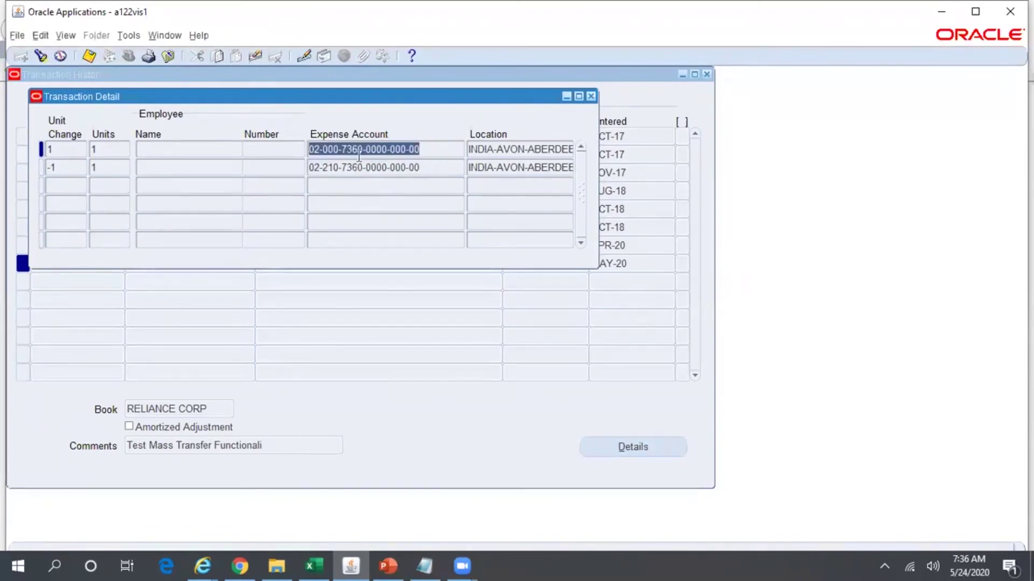
left_click(359, 166)
left_click(60, 166)
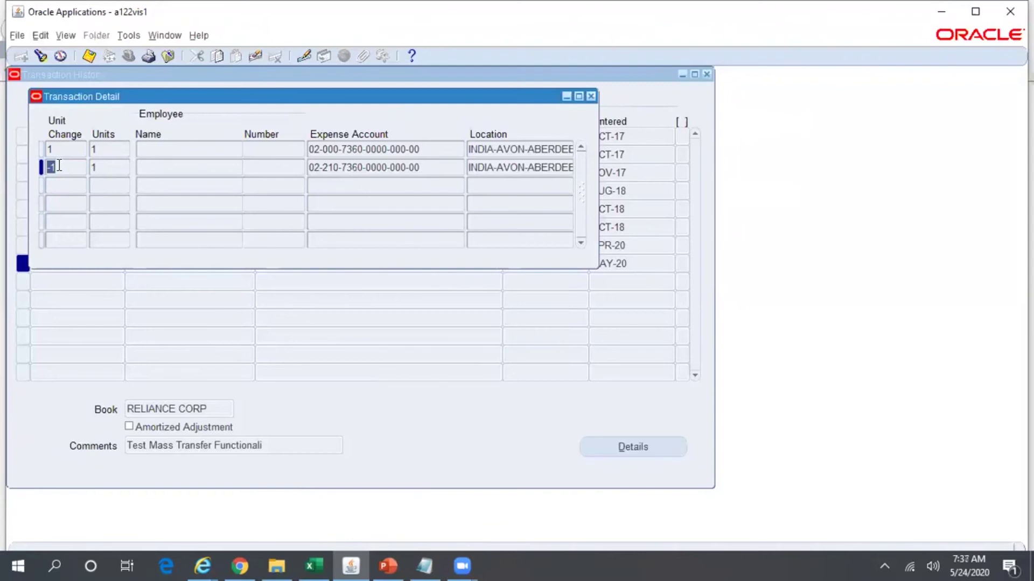
left_click(427, 163)
left_click(426, 148)
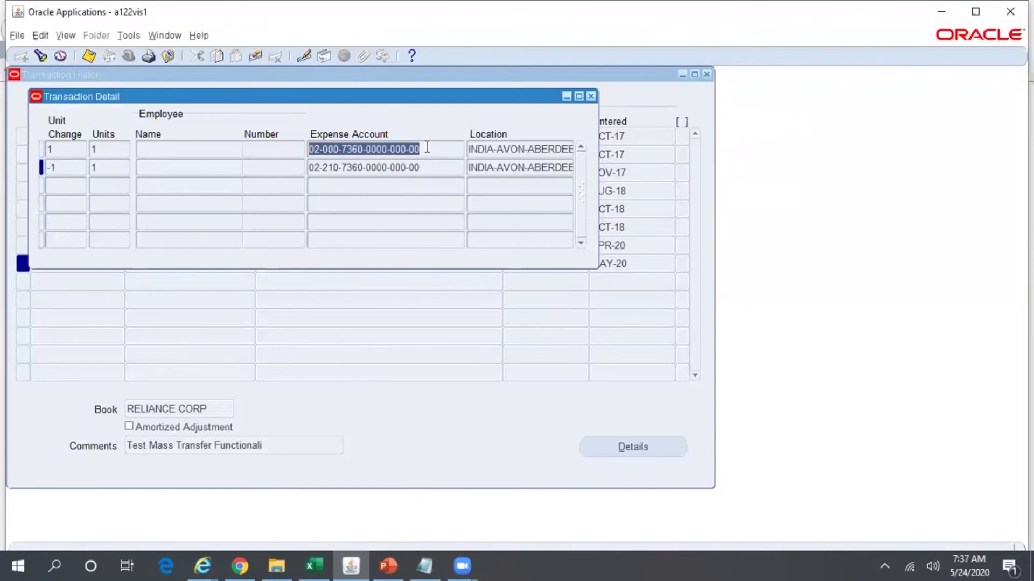
left_click(431, 168)
left_click(428, 150)
left_click(591, 96)
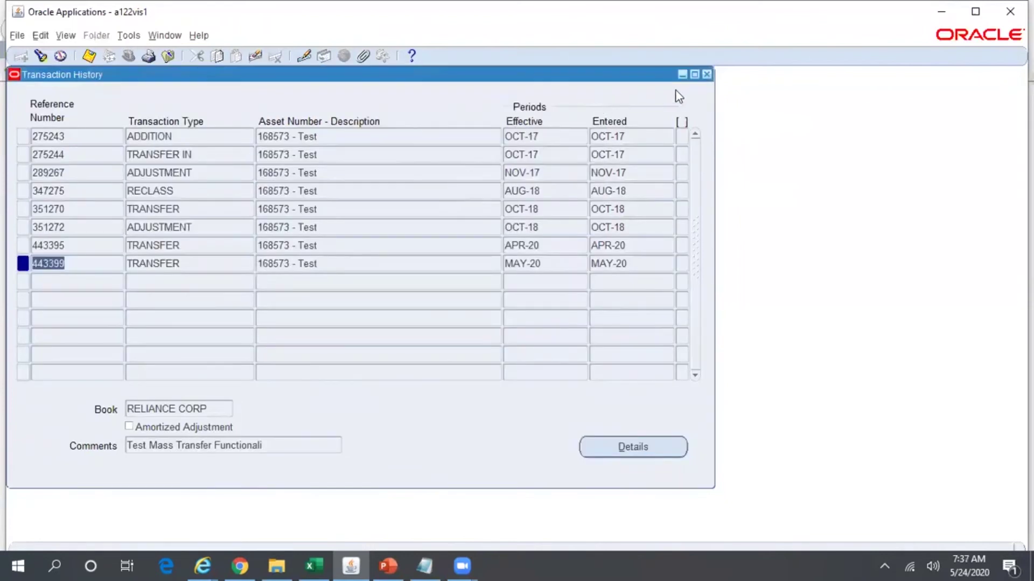
left_click(706, 75)
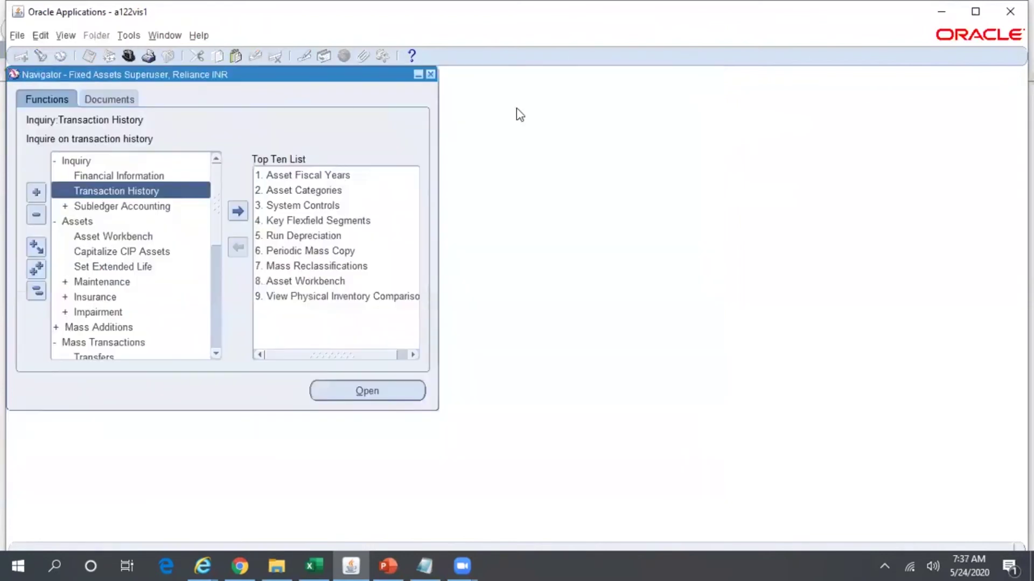
- Reopen the list of all my requests and start a new Create Accounting - Assets request
left_click(66, 35)
left_click(103, 230)
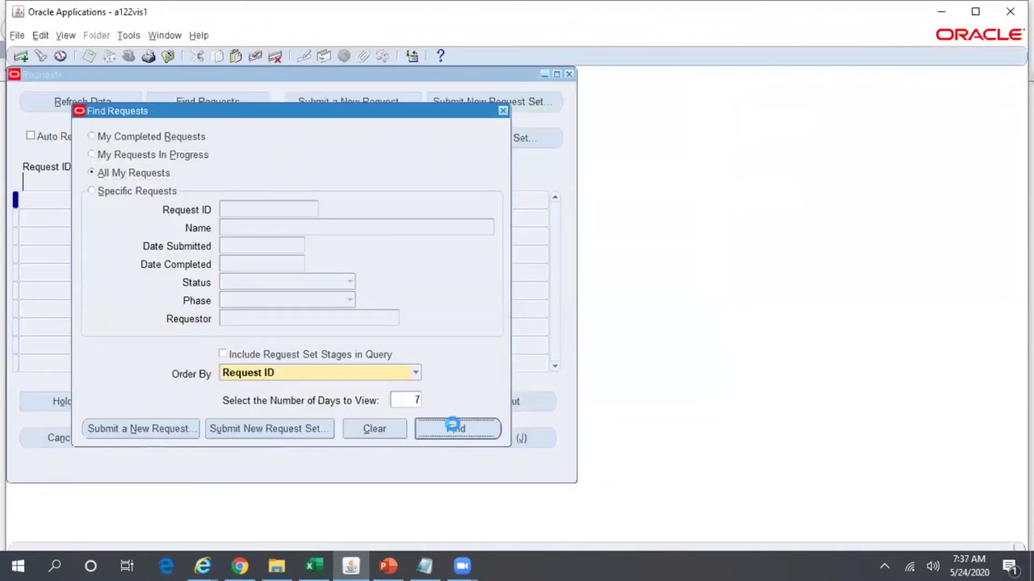
left_click(453, 427)
left_click(399, 101)
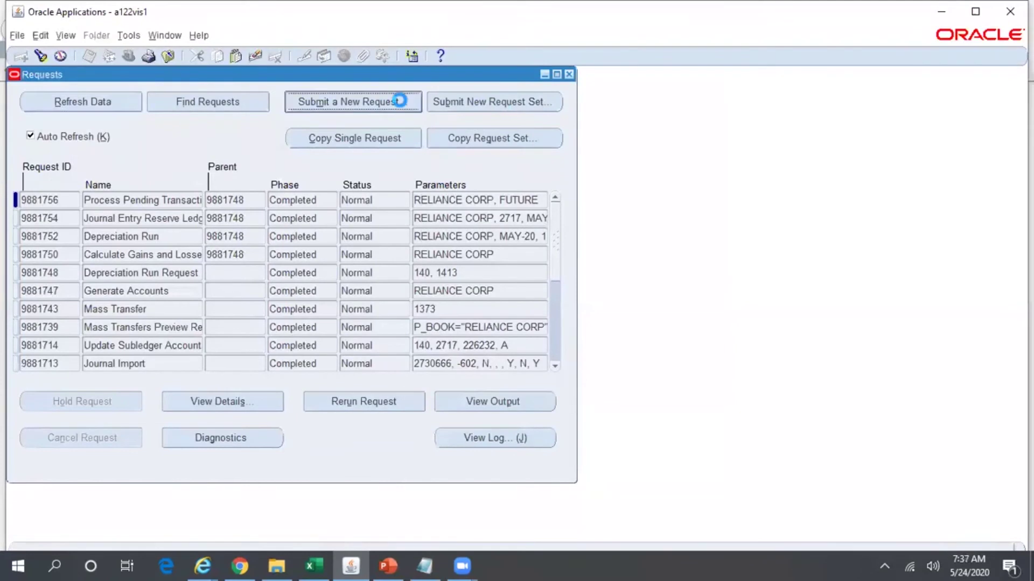
type("create%Acc%")
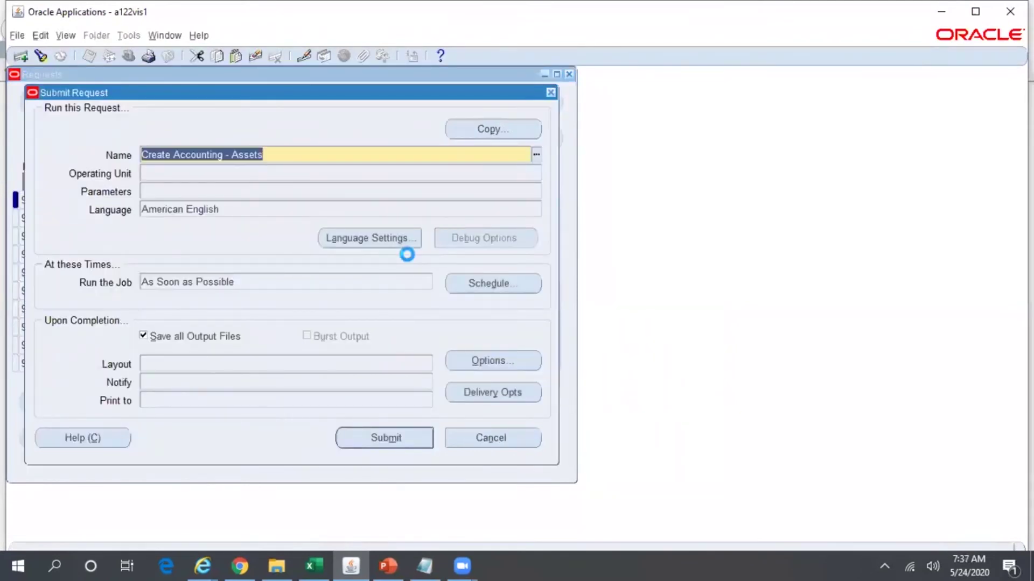
- Set the request's book type code to RELIANCE CORP and its end date to 31-MAY-2020
type("reliance")
key("Tab")
key("Return")
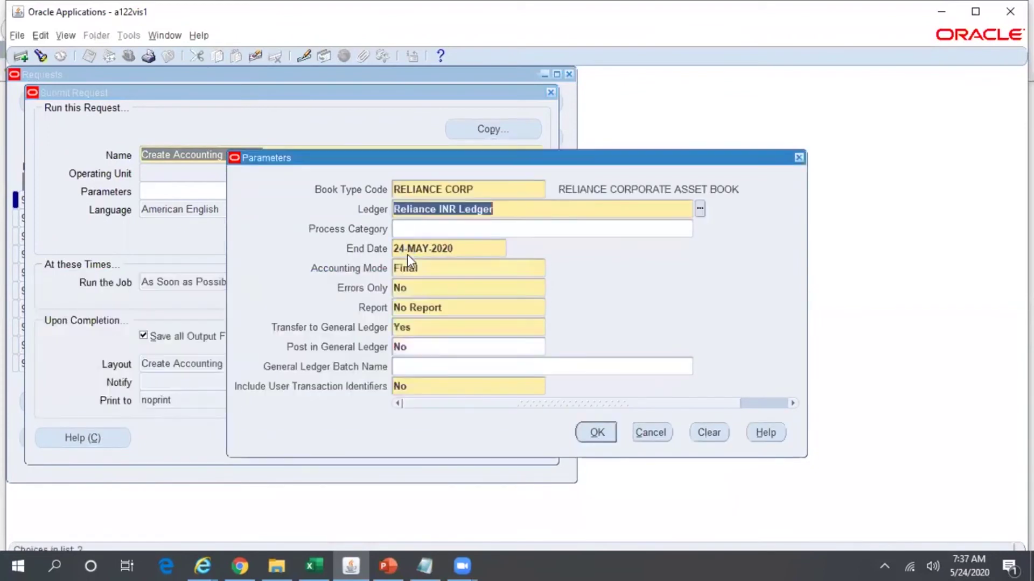
left_click(464, 252)
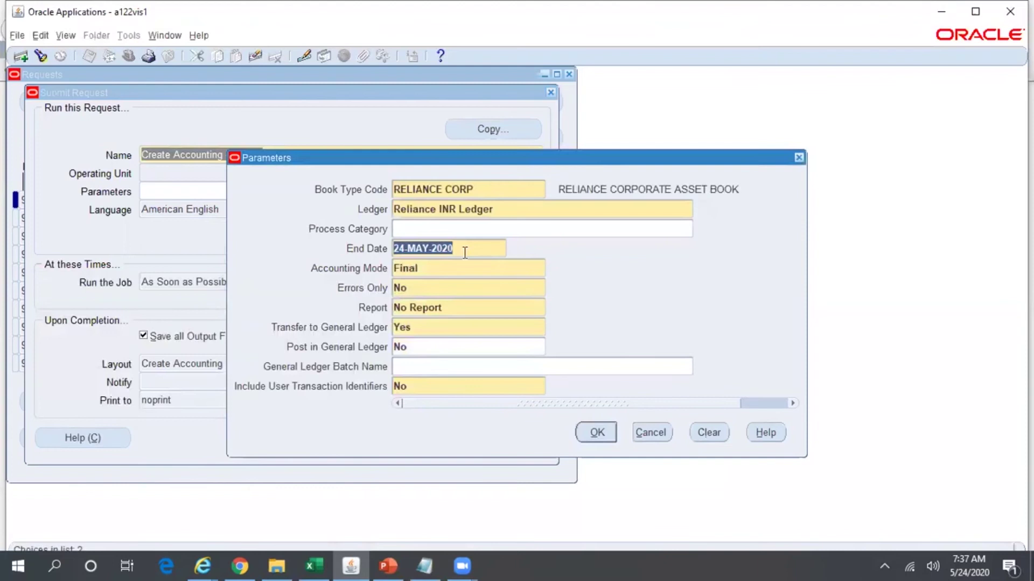
type("31-ma")
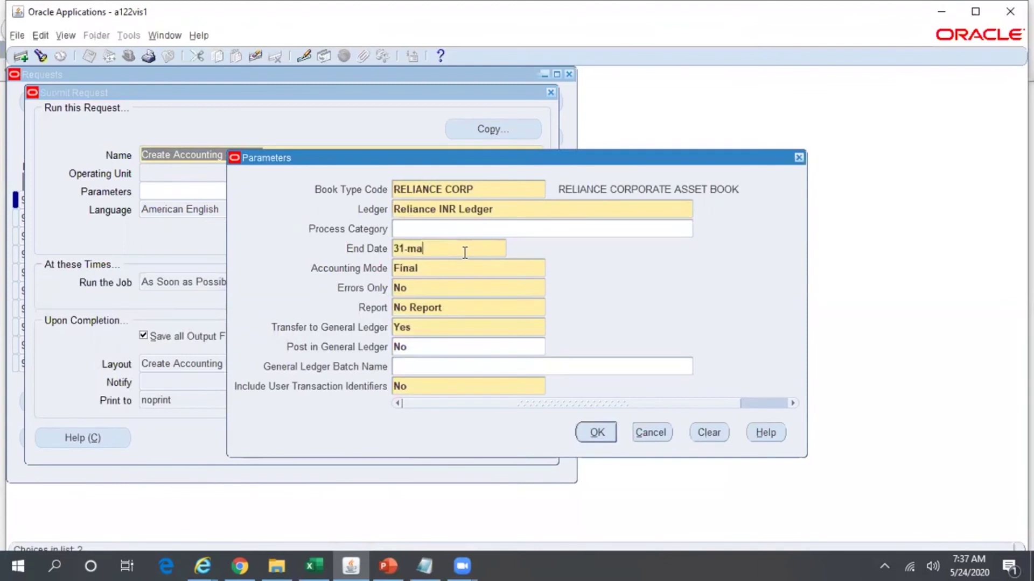
type("y-2020")
key("Tab")
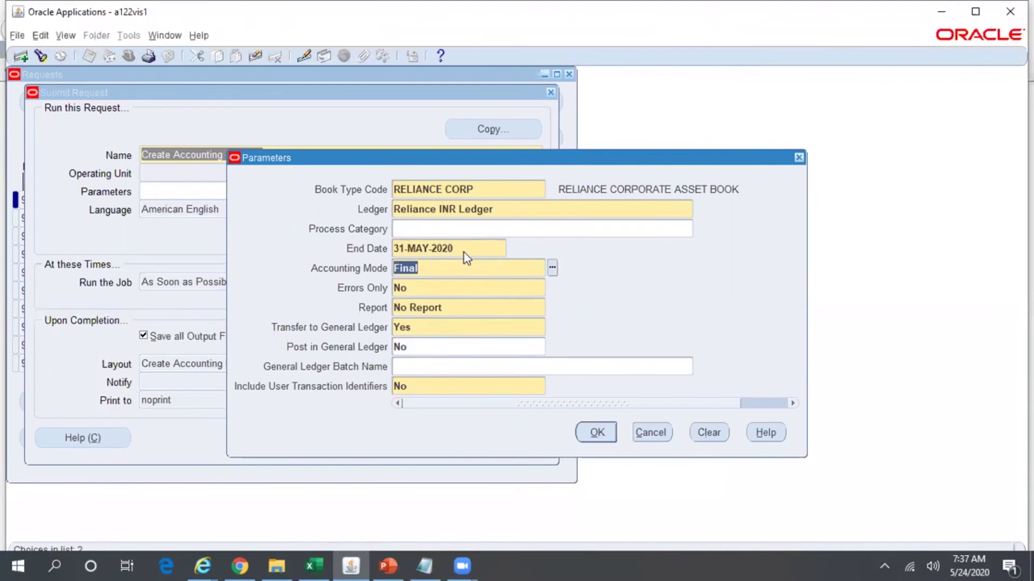
- Set the Report parameter to Detail and review the end date, accounting mode and General Ledger transfer parameters
left_click(466, 307)
type("detail")
key("Tab")
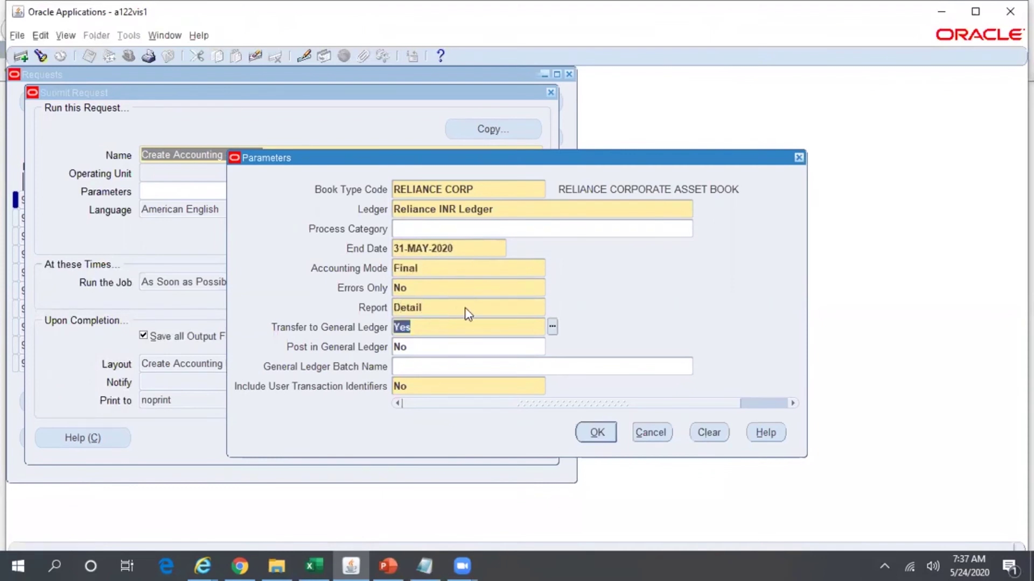
left_click(453, 245)
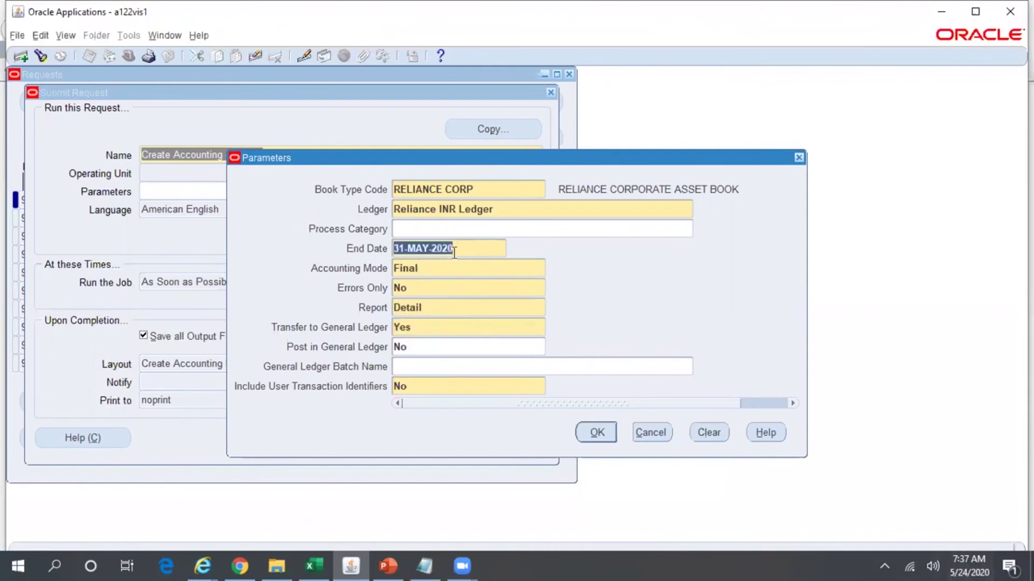
left_click(456, 269)
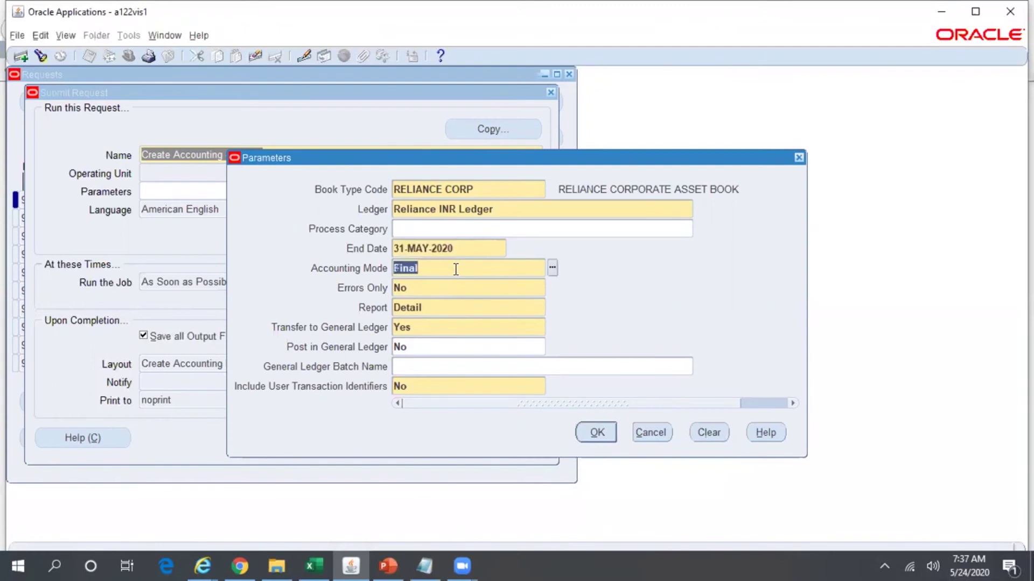
left_click(452, 307)
left_click(418, 328)
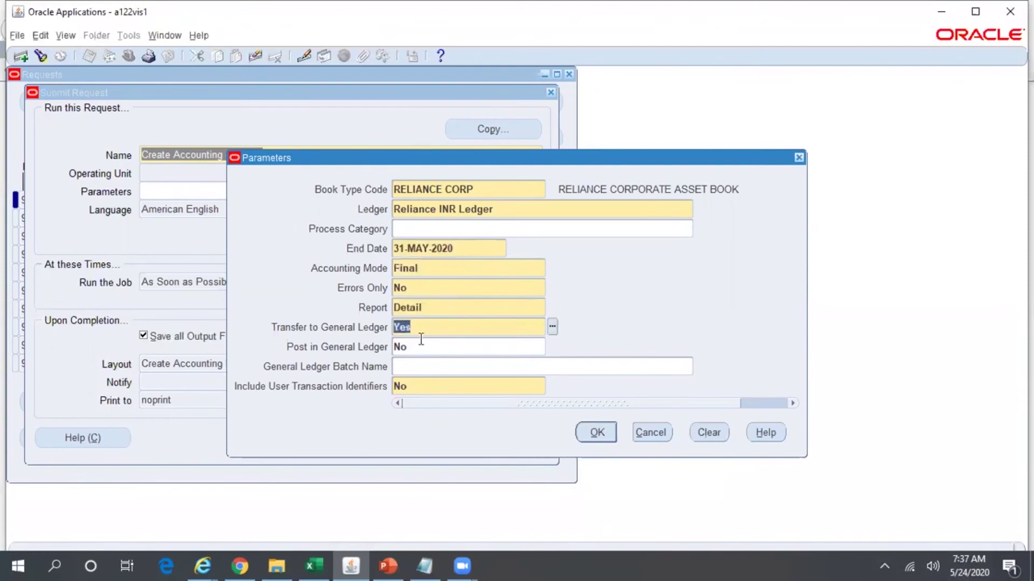
- Set Post in General Ledger to Yes and submit the Create Accounting - Assets request, declining to submit another request
left_click(426, 347)
type("yes")
key("Tab")
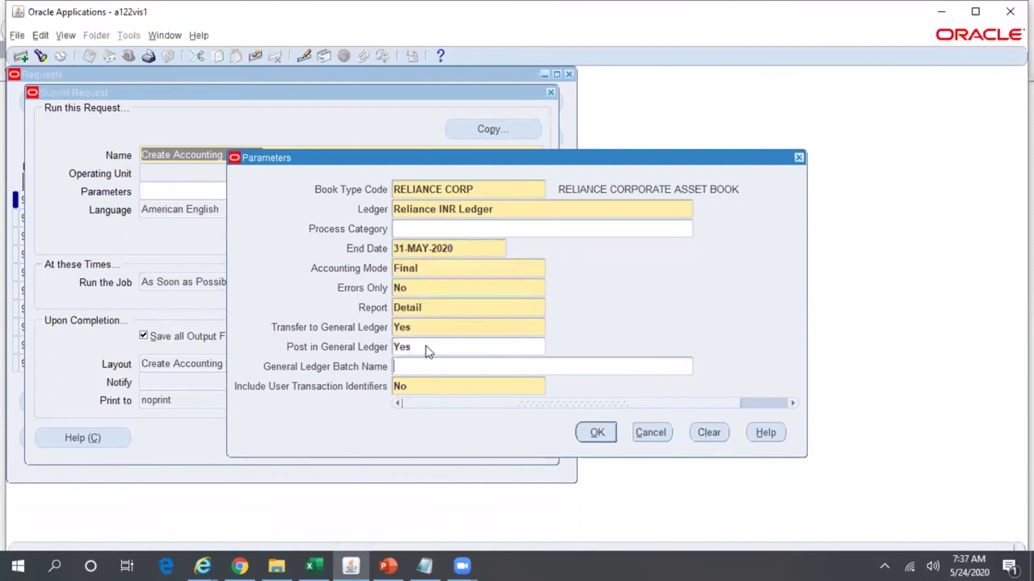
left_click(596, 431)
left_click(385, 438)
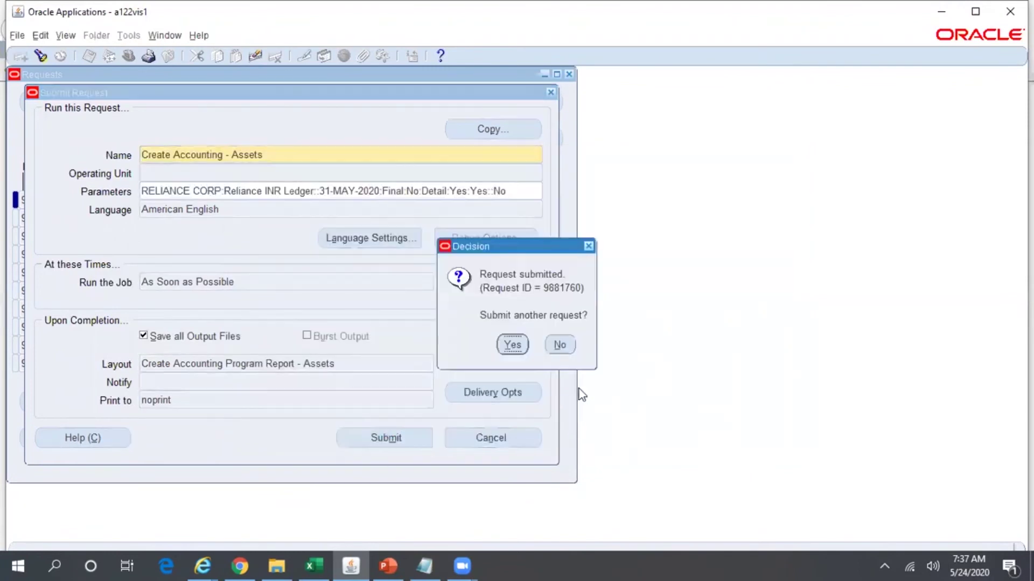
key("Return")
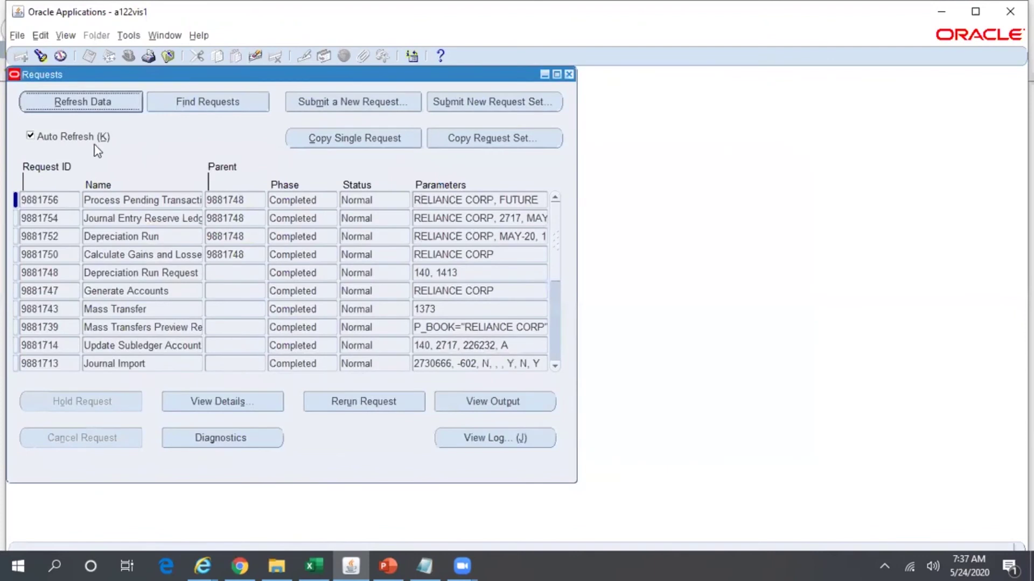
- Refresh the requests list repeatedly to track the Create Accounting - Assets request until it completes, glancing at the mass transfers preview report meanwhile
left_click(61, 101)
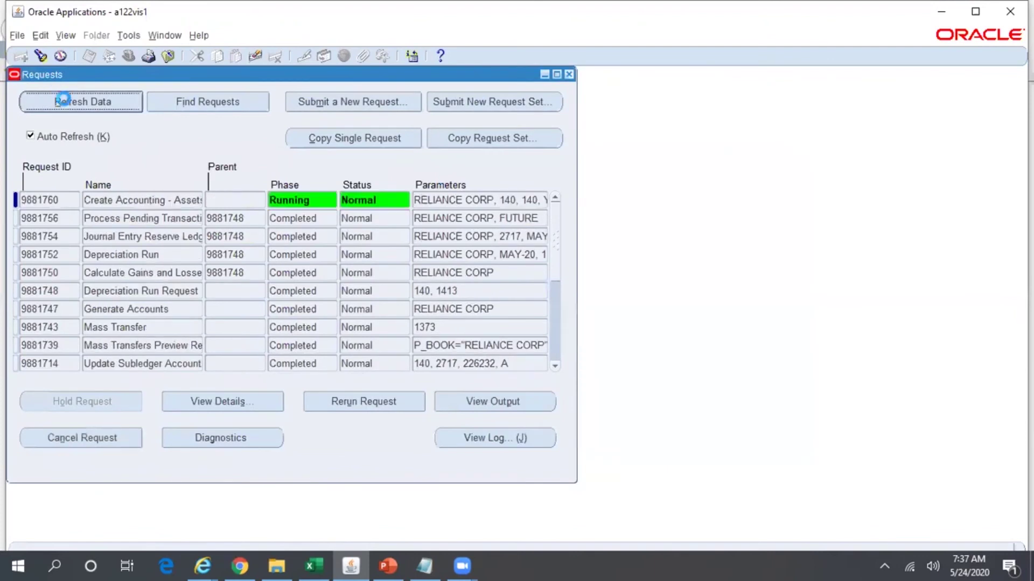
left_click(63, 100)
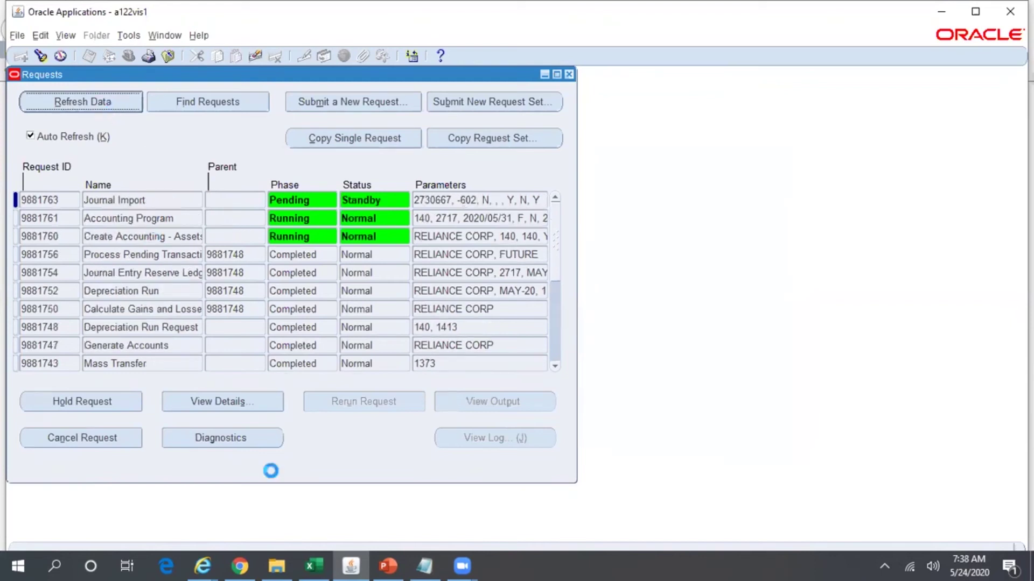
mouse_move(202, 564)
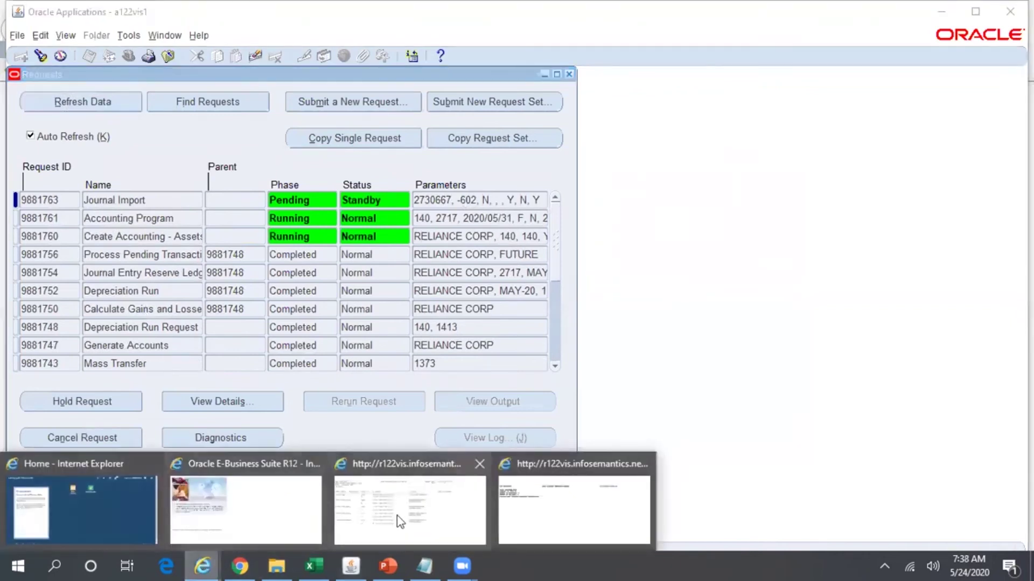
left_click(442, 502)
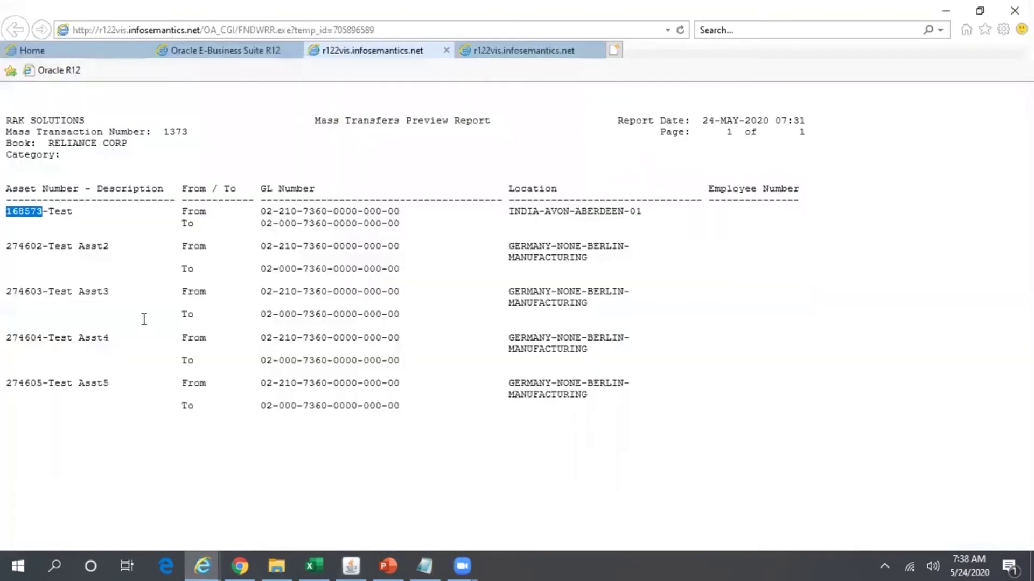
left_click(351, 565)
left_click(97, 102)
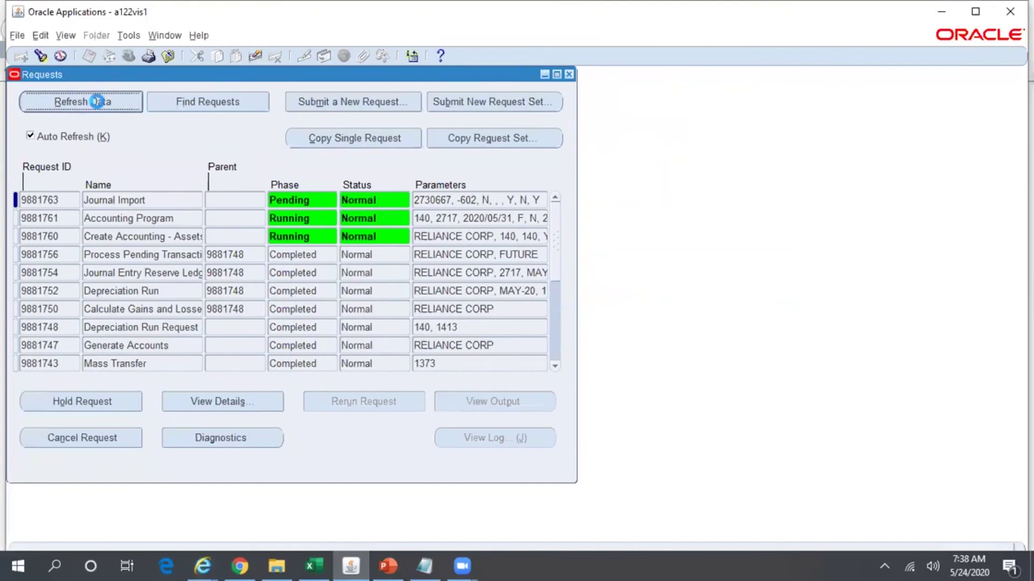
left_click(98, 104)
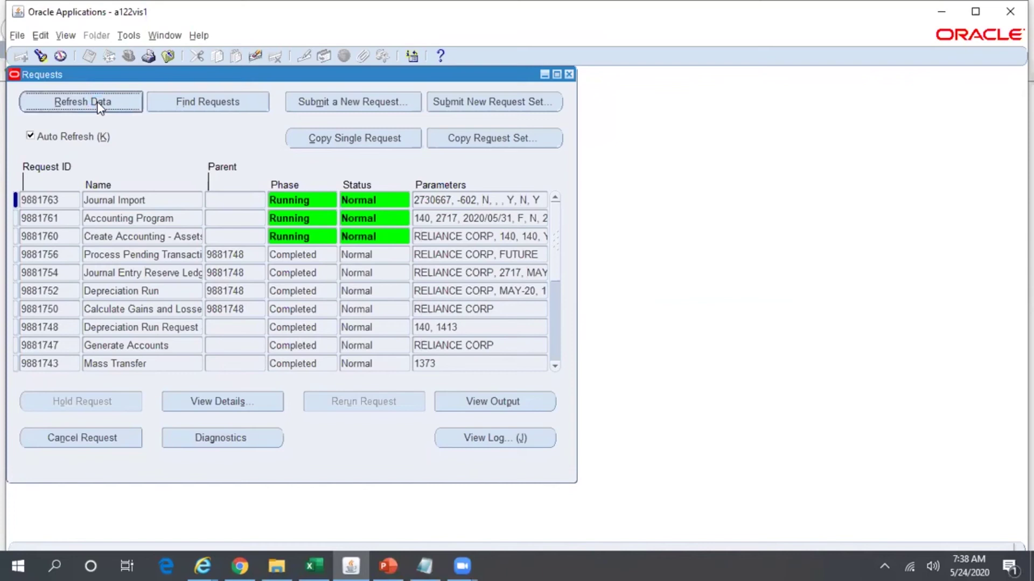
left_click(99, 104)
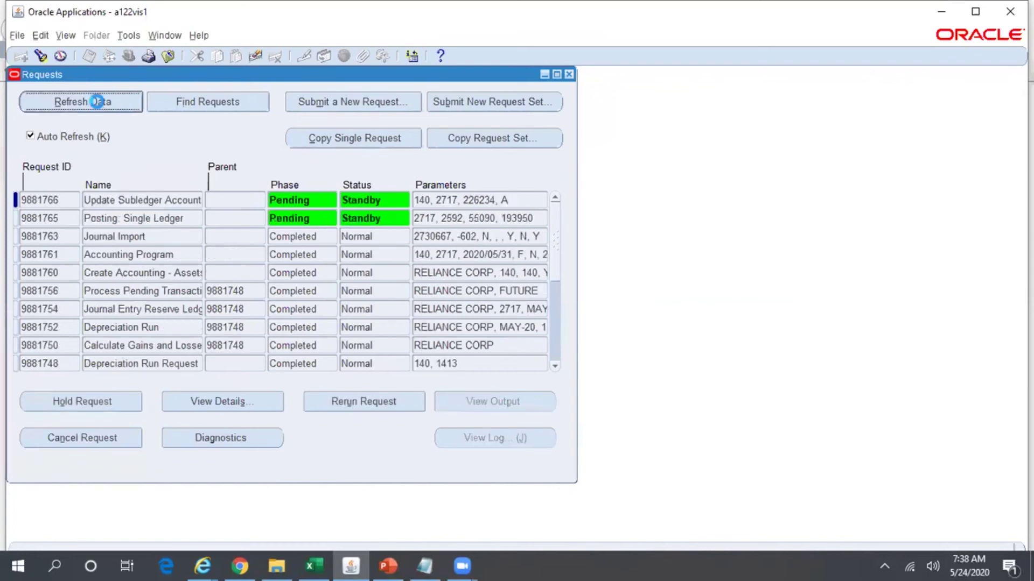
- Open the Create Accounting - Assets request's output file in Word and review its depreciation journal entries
left_click(178, 273)
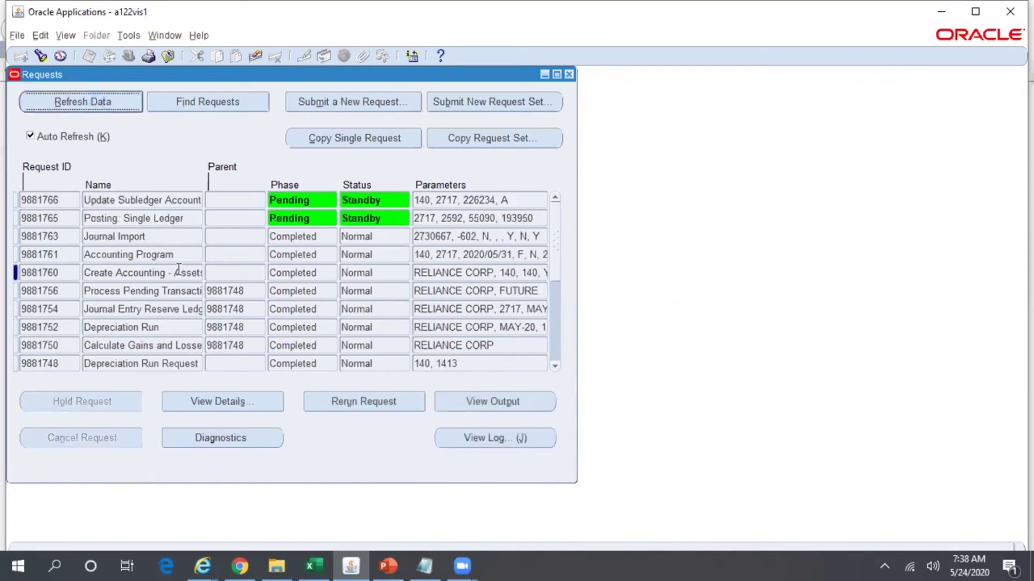
left_click(456, 407)
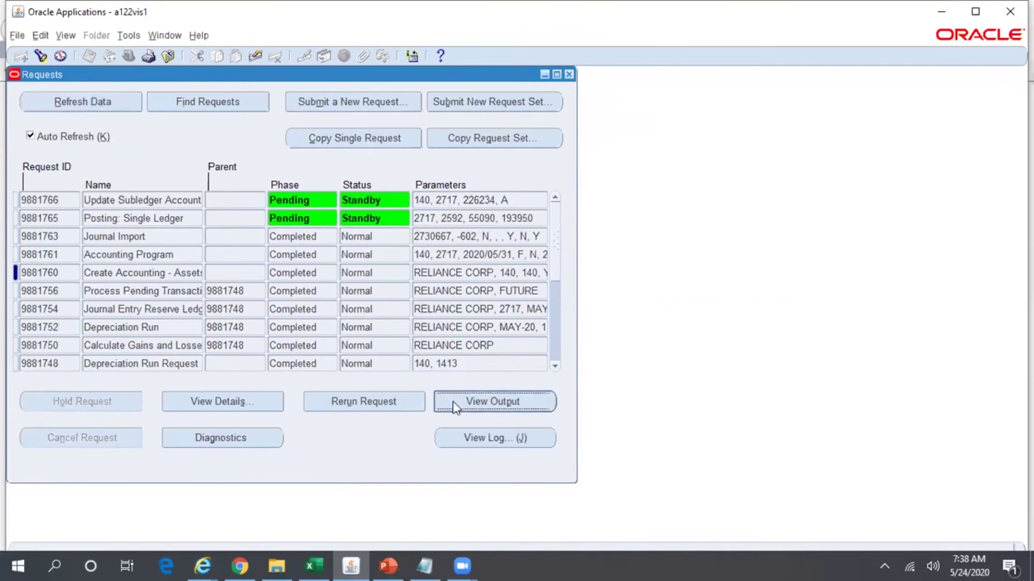
mouse_move(205, 565)
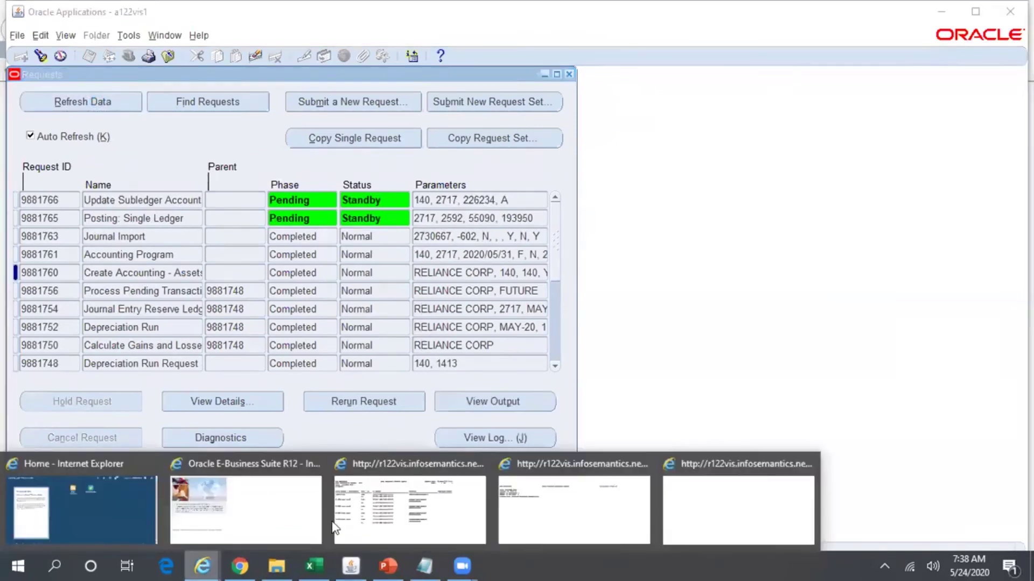
left_click(757, 506)
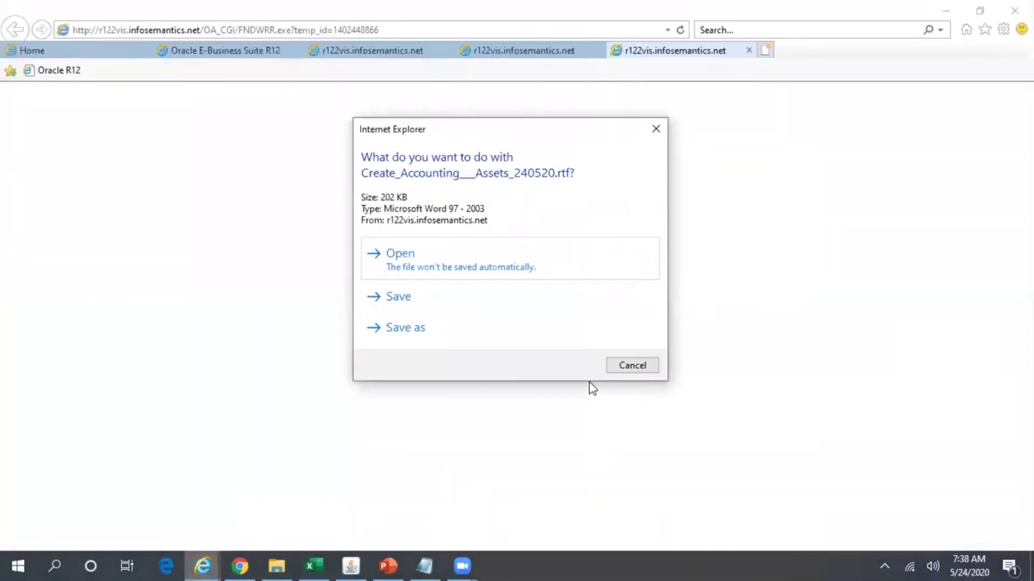
left_click(446, 262)
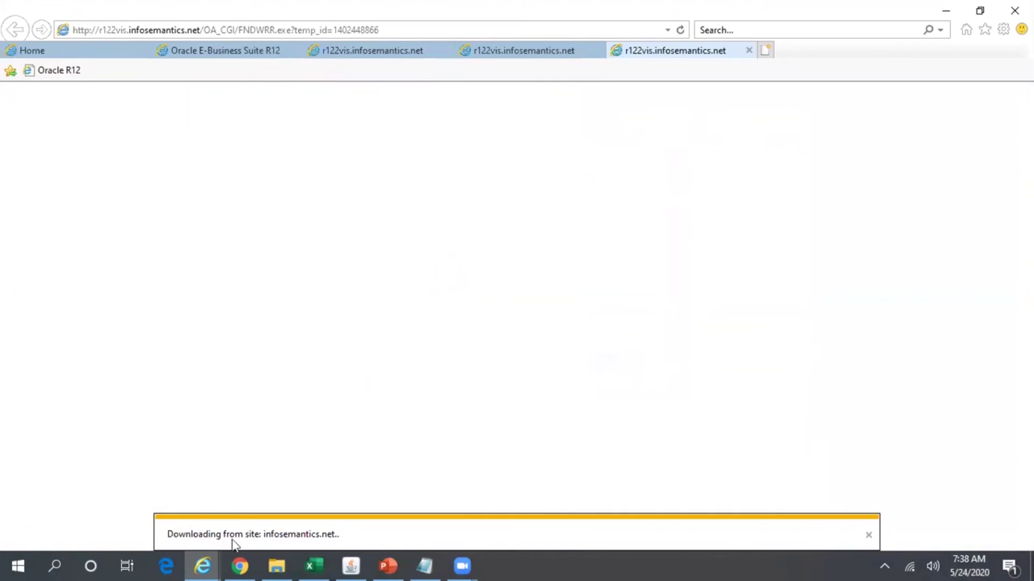
left_click(205, 561)
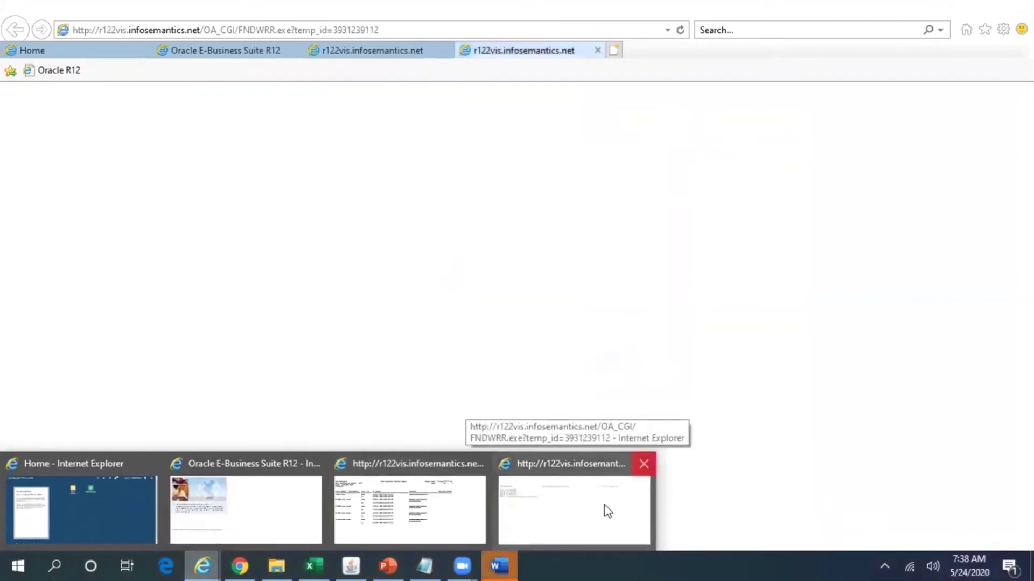
left_click(512, 560)
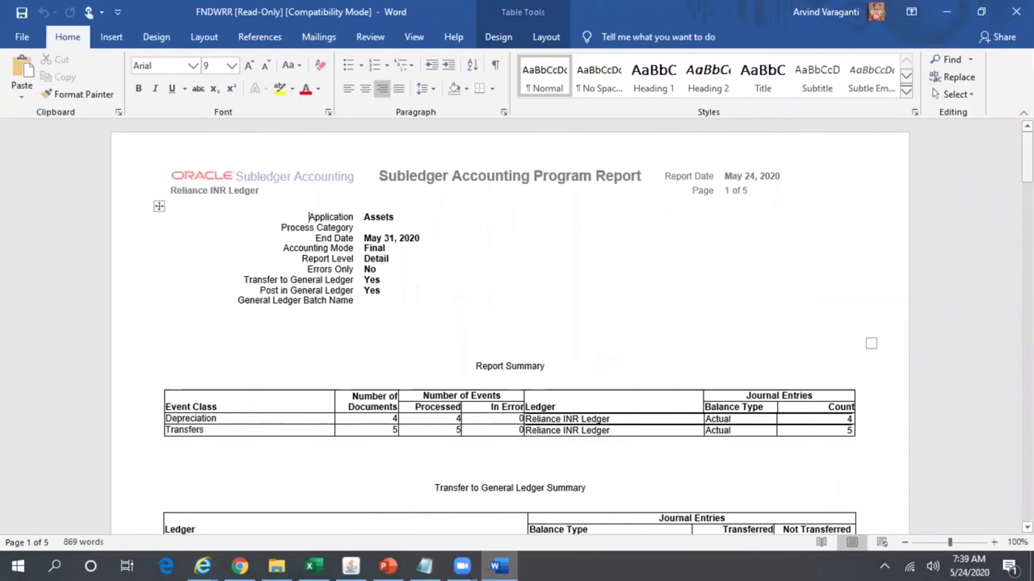
left_click_drag(1027, 154, 1027, 271)
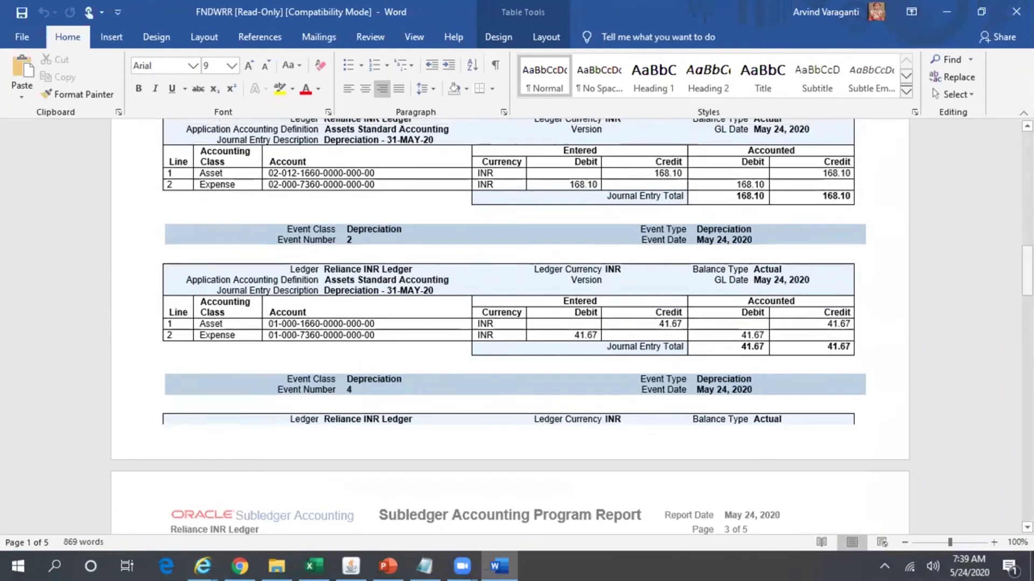
left_click(429, 566)
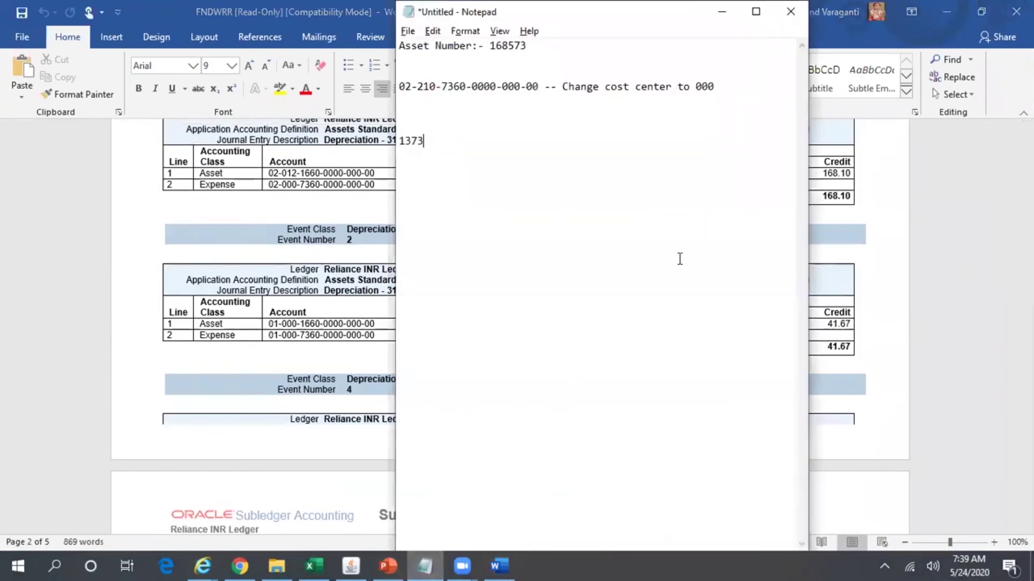
left_click_drag(539, 86, 386, 89)
key("ctrl+c")
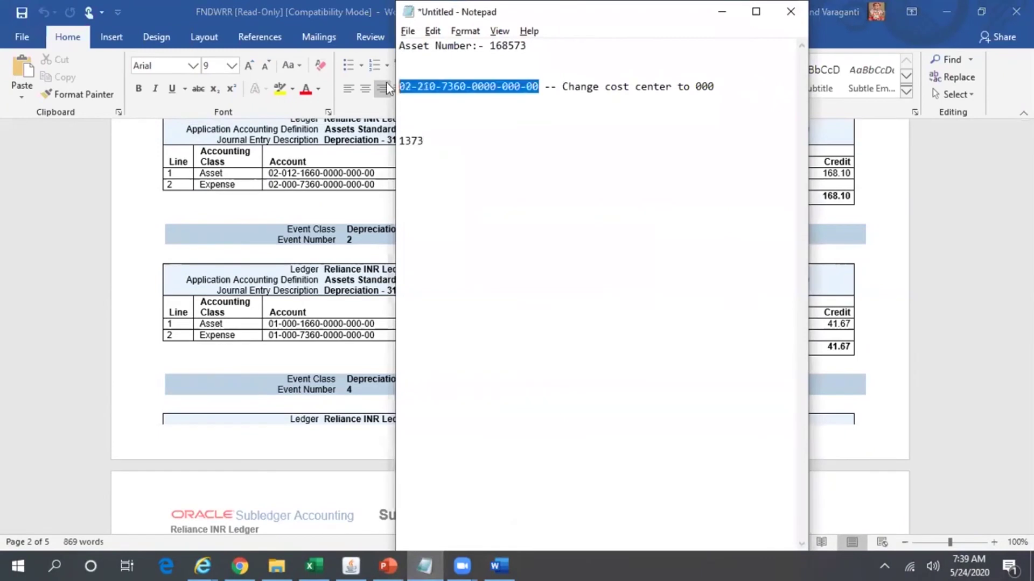
left_click(317, 196)
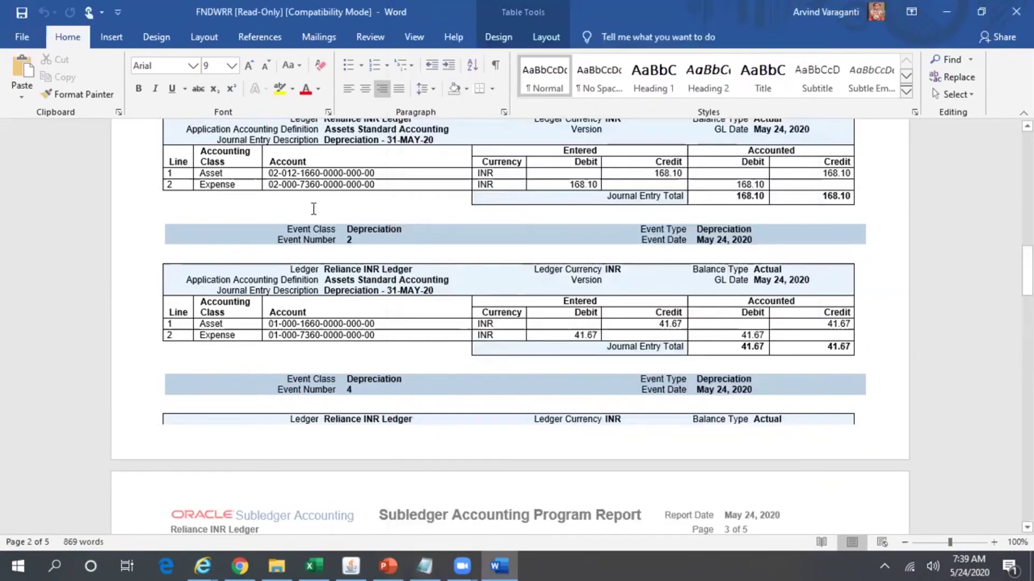
key("ctrl+f")
key("ctrl+v")
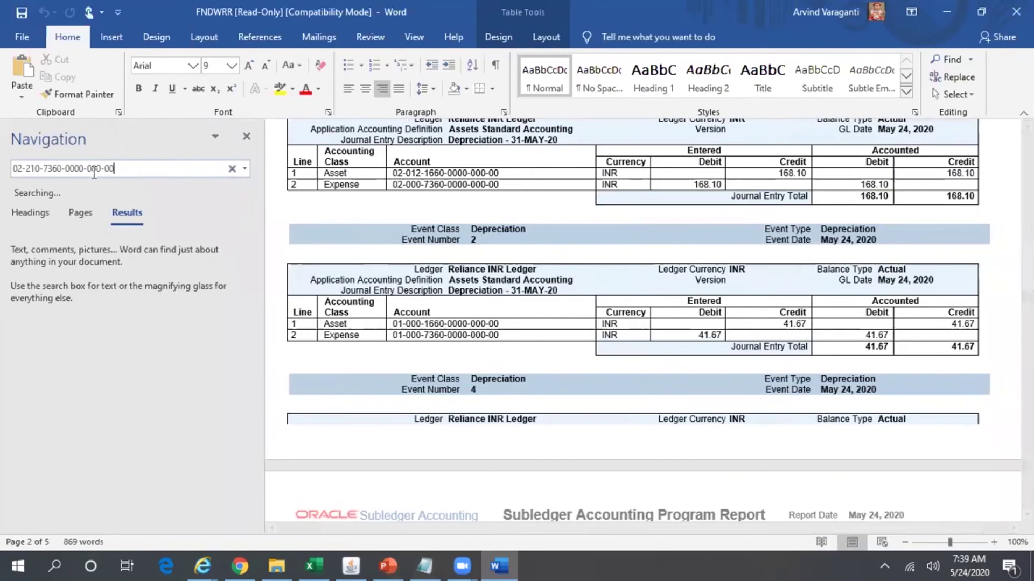
left_click_drag(40, 169, 30, 169)
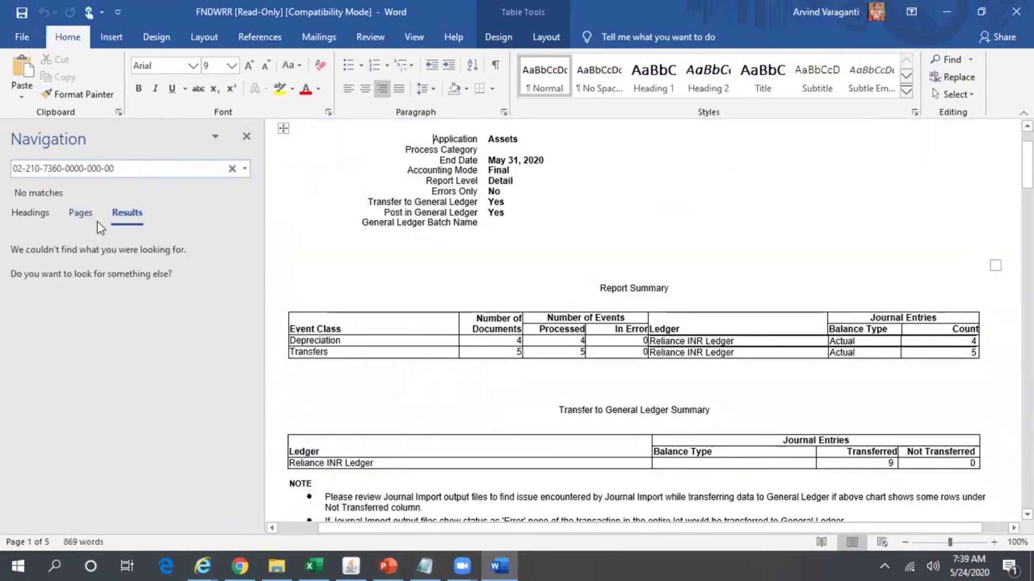
type("000")
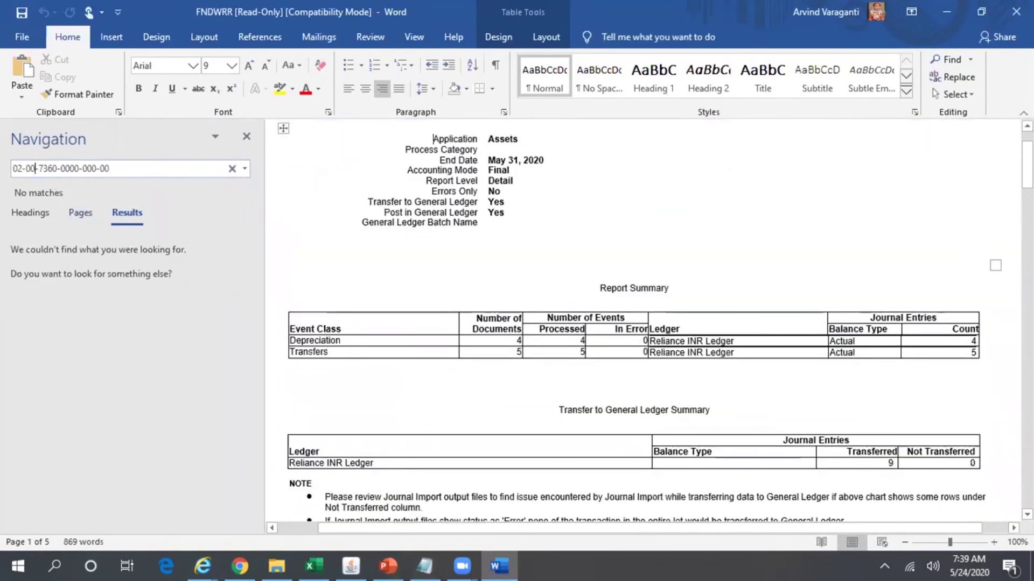
key("Return")
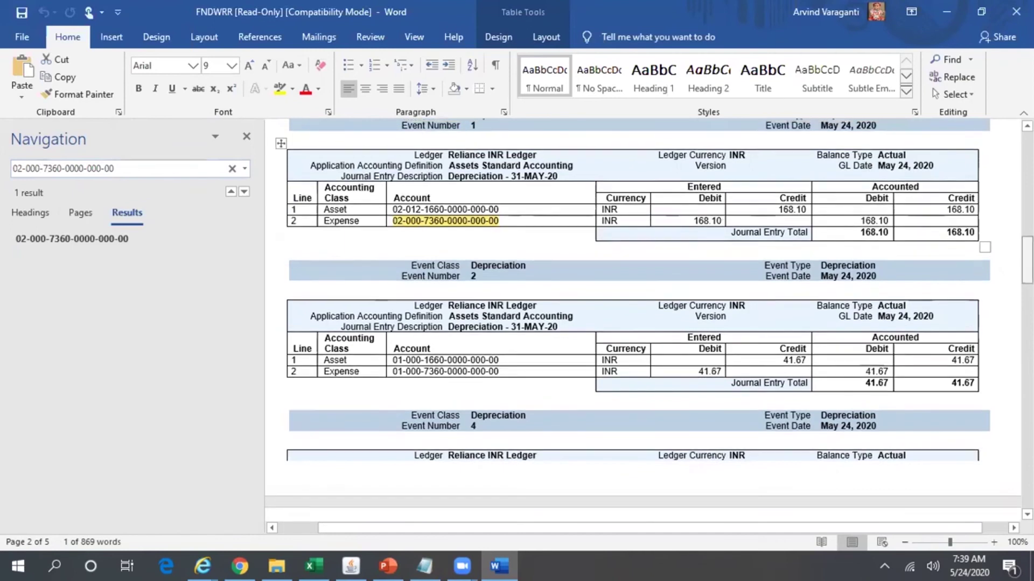
scroll(942, 258, "up", 2)
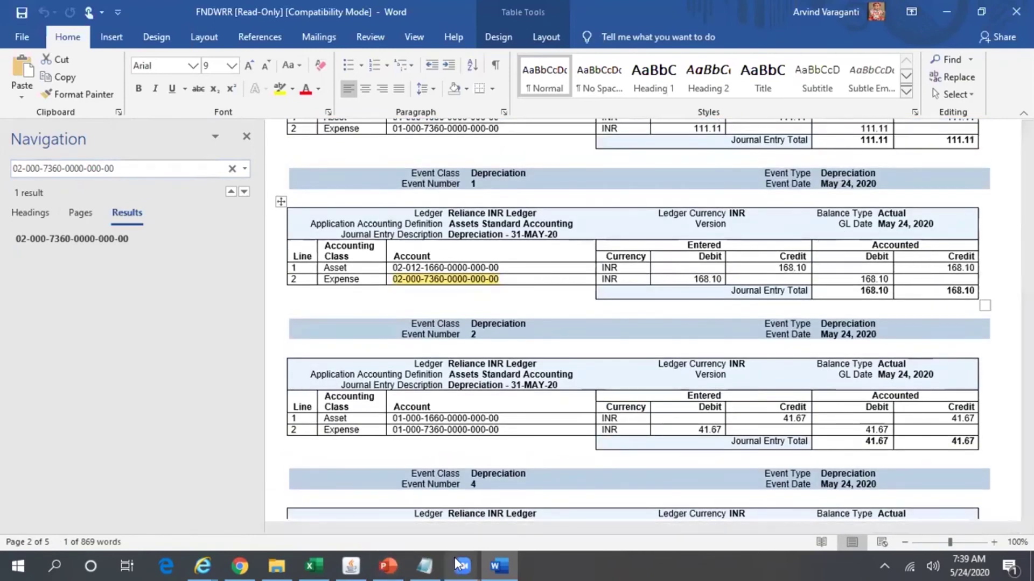
- Copy asset number 168573 from the Notepad notes and return to the journal entry in the Word report
mouse_move(428, 557)
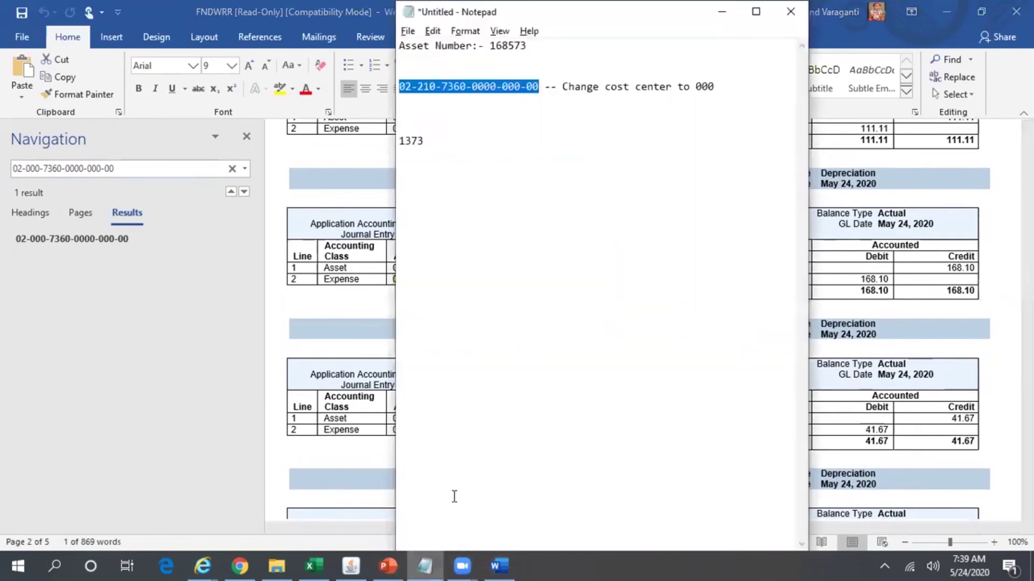
left_click_drag(530, 46, 489, 46)
key("ctrl+c")
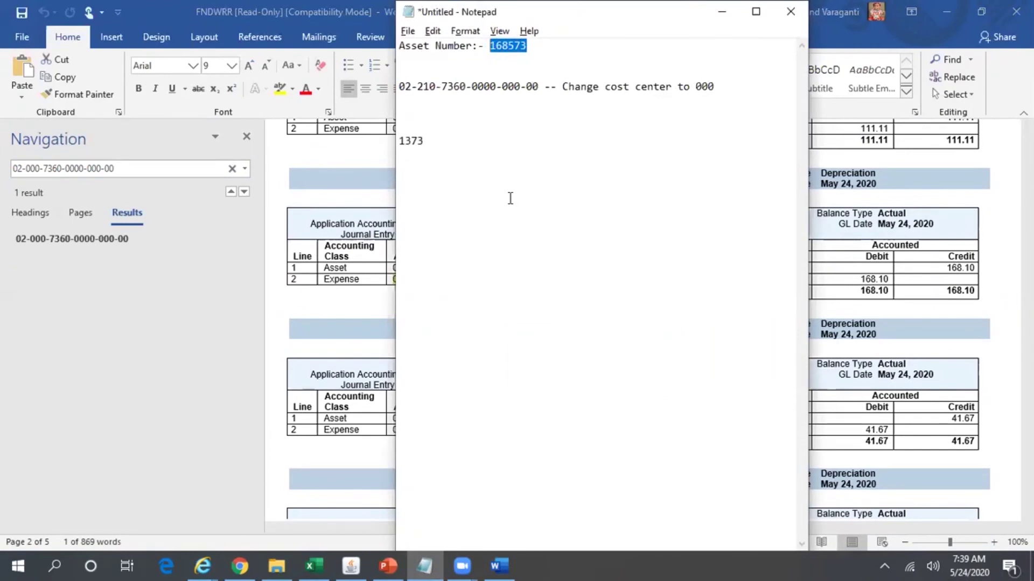
left_click(925, 299)
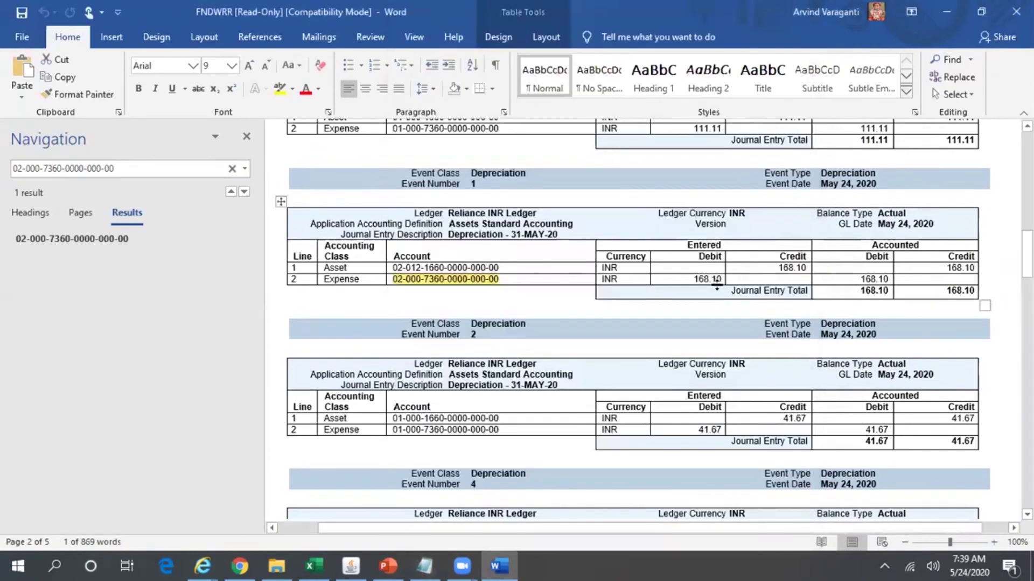
- Switch back to Oracle Applications, refresh the status of the posting requests and close the requests list
left_click(351, 566)
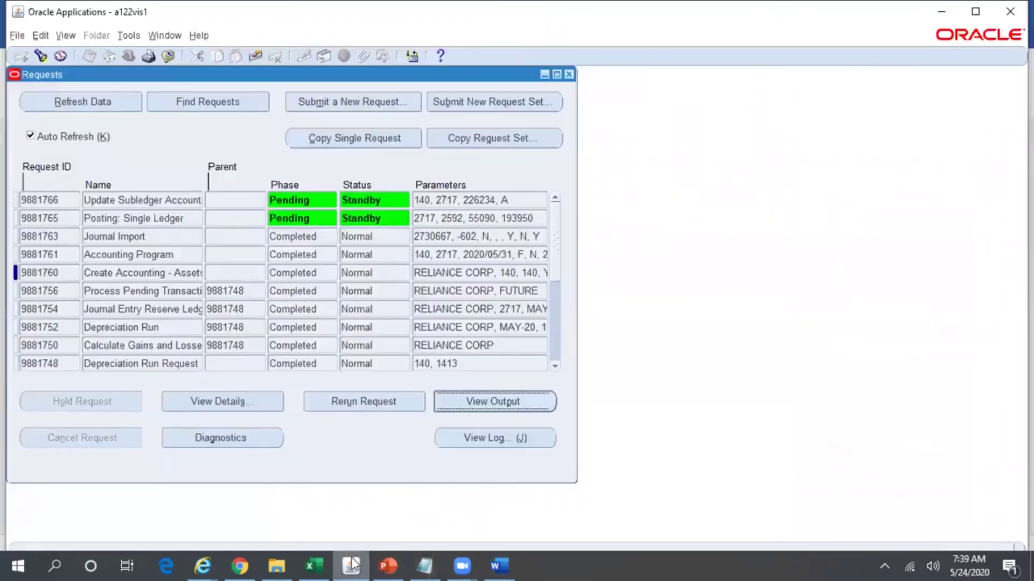
left_click(81, 101)
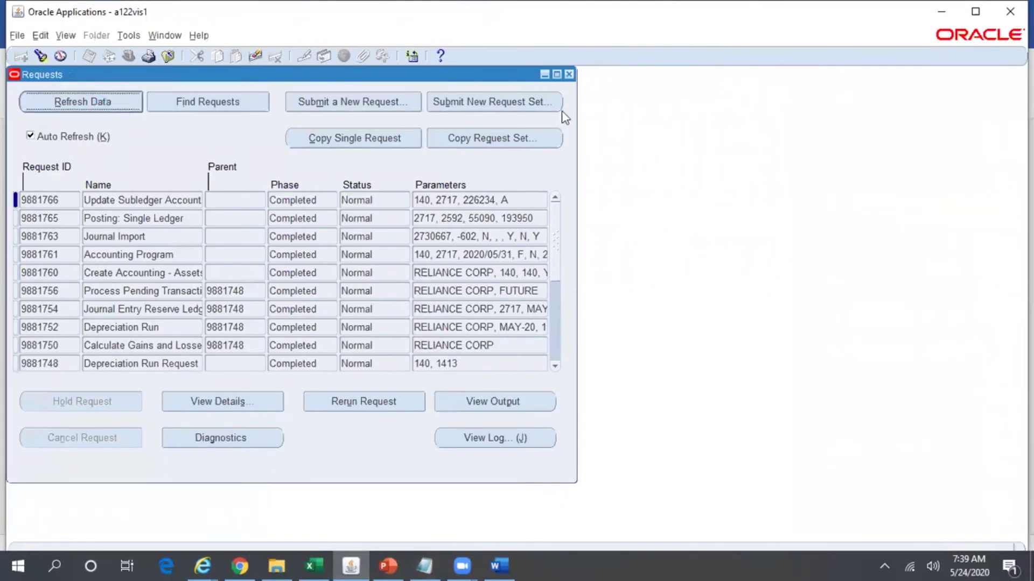
left_click(569, 75)
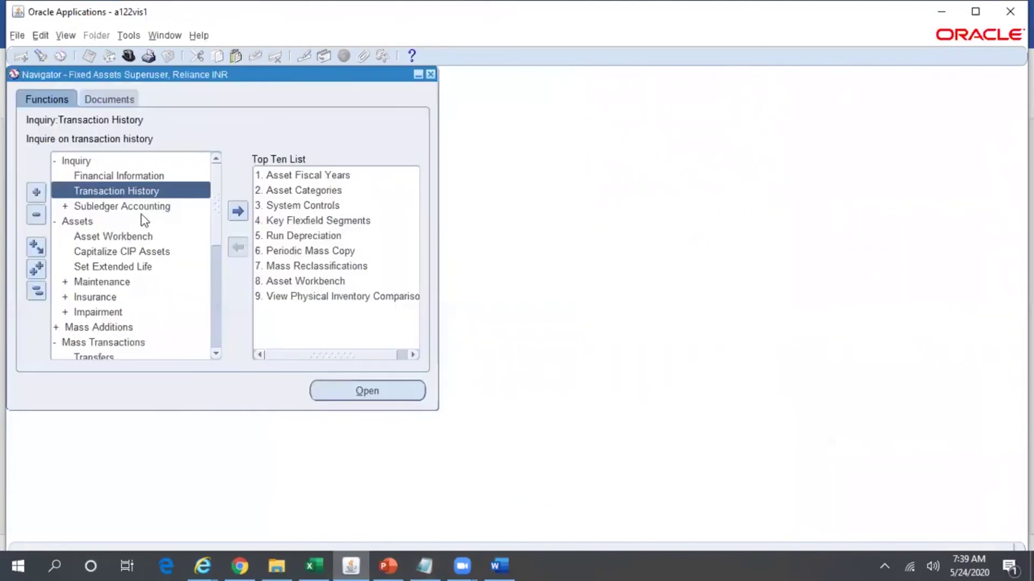
- Find asset 168573 in the Asset Workbench and open its financial information to check the MAY-20 depreciation
left_click(124, 238)
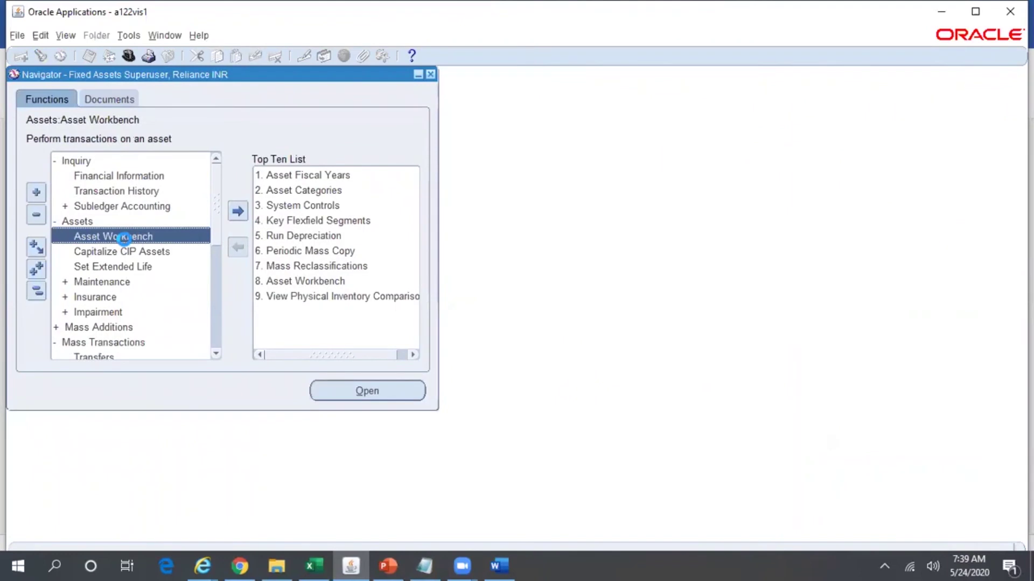
key("ctrl+v")
key("Return")
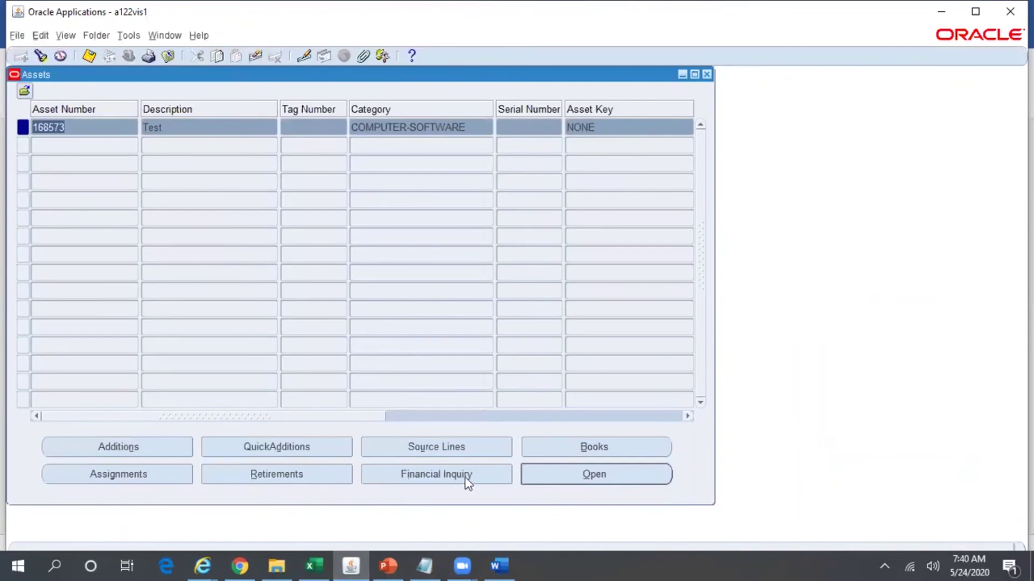
left_click(449, 475)
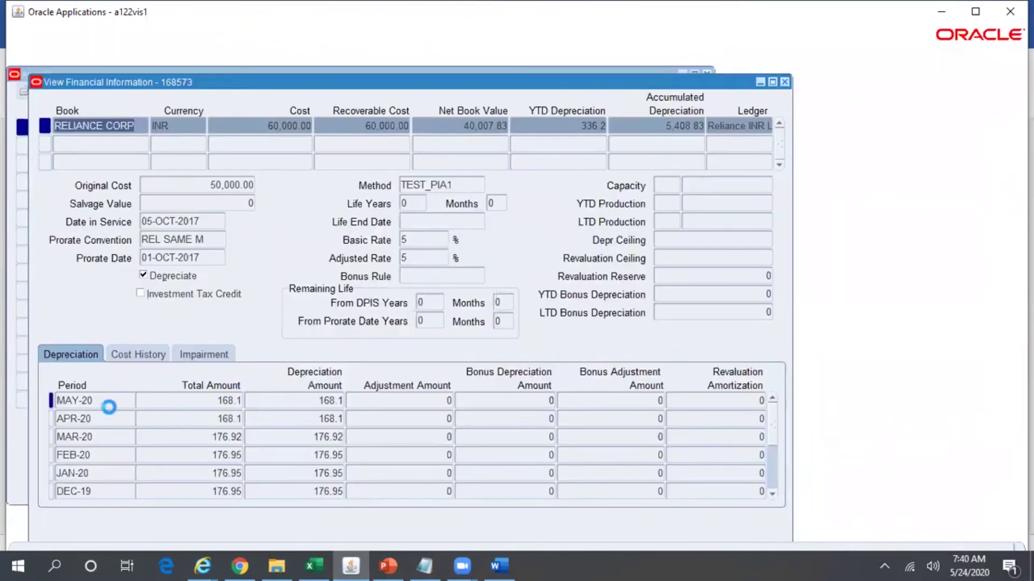
left_click(95, 401)
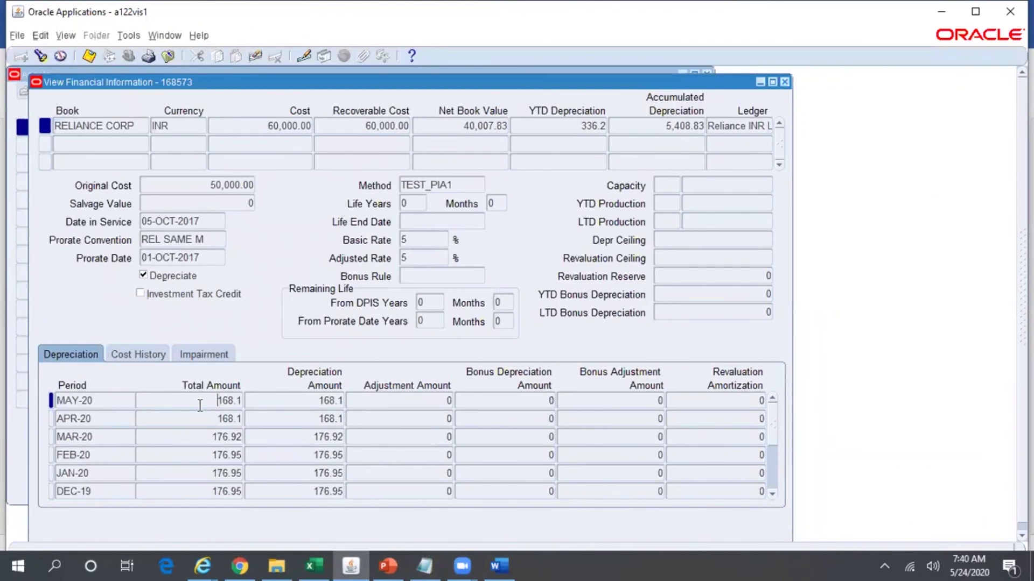
left_click(424, 565)
left_click(204, 563)
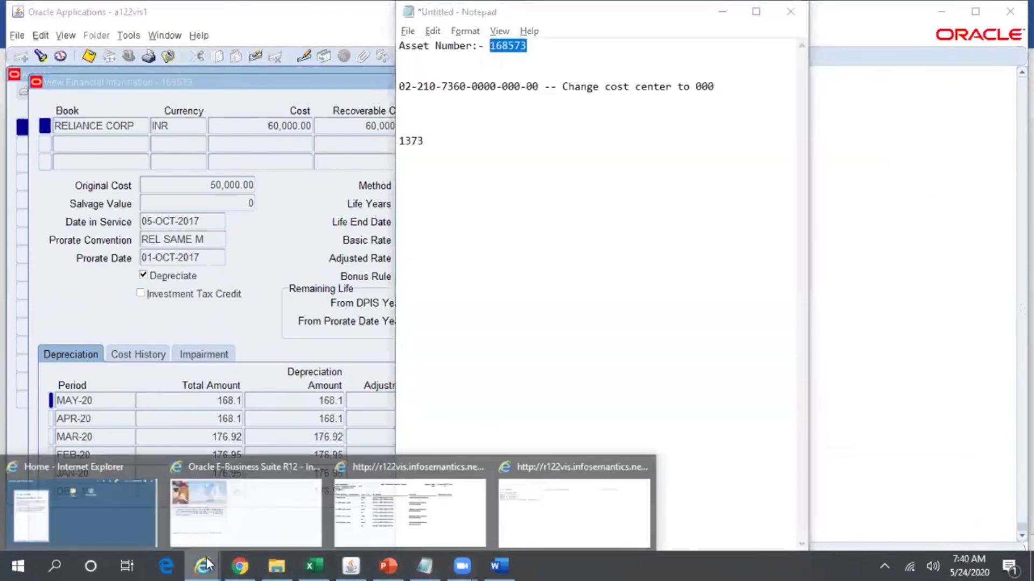
left_click(499, 565)
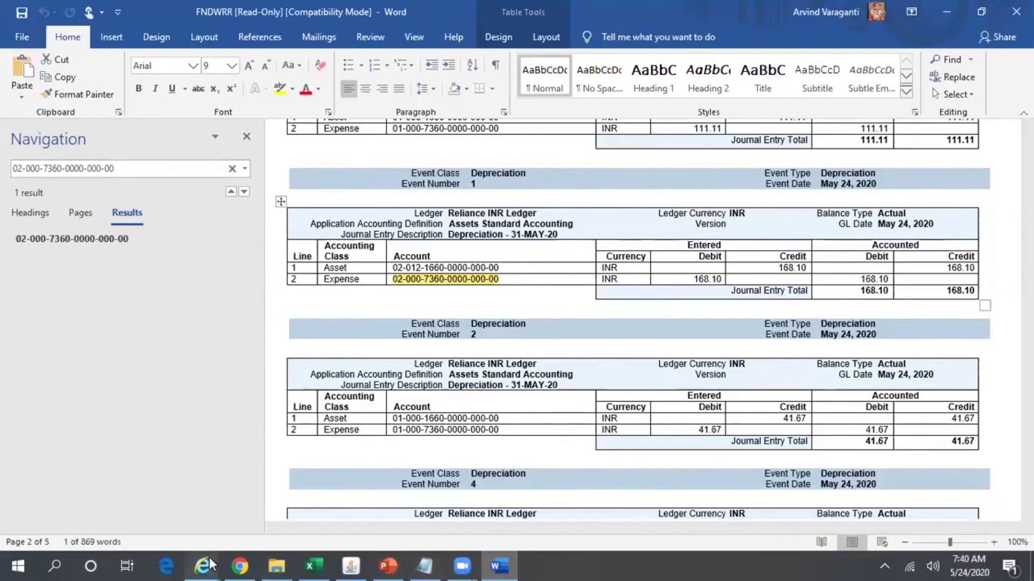
- Switch to the Mass Transfers Preview Report in Internet Explorer and copy asset number 274603
mouse_move(209, 558)
left_click(376, 518)
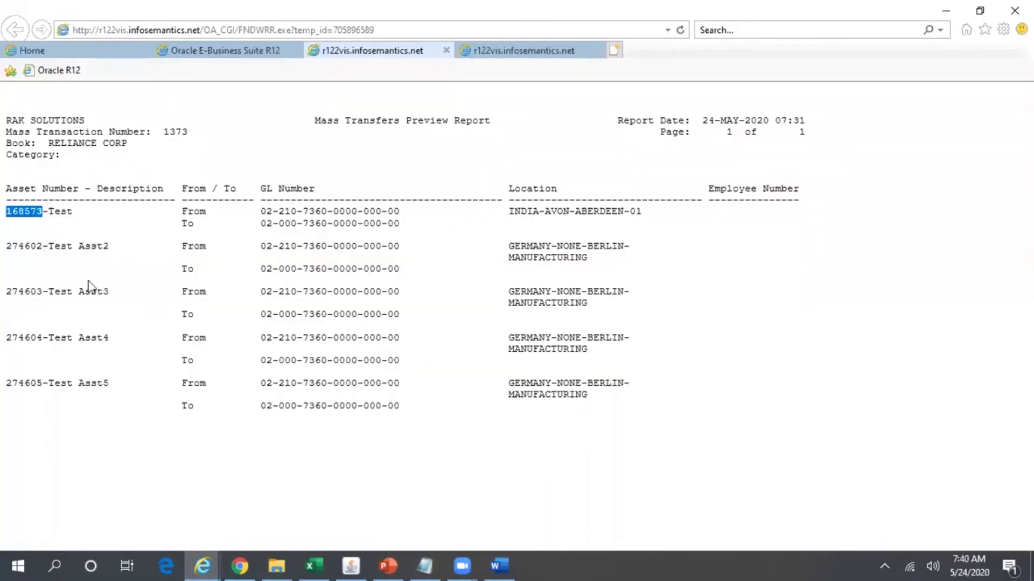
left_click(42, 291)
double_click(28, 292)
key("ctrl+c")
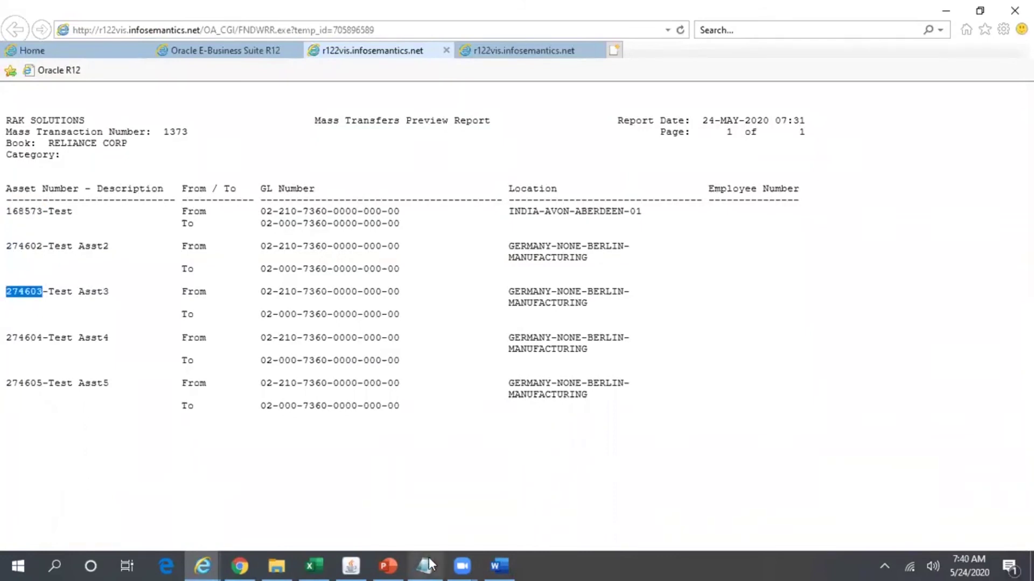
- In Oracle Applications, find asset 274603 in the Asset Workbench and view its assignments, leaving them without changes
left_click(350, 565)
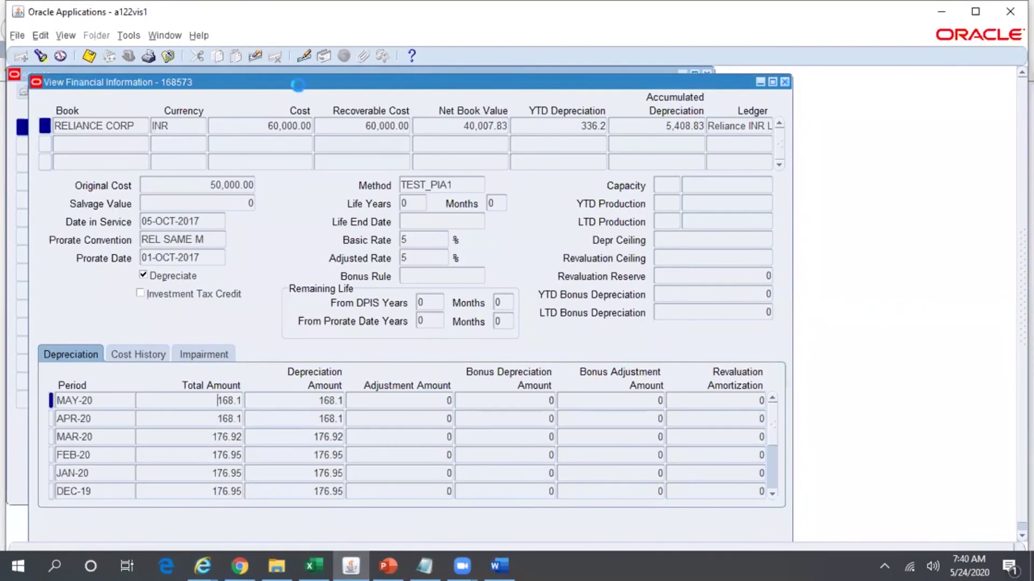
left_click(784, 82)
left_click(40, 56)
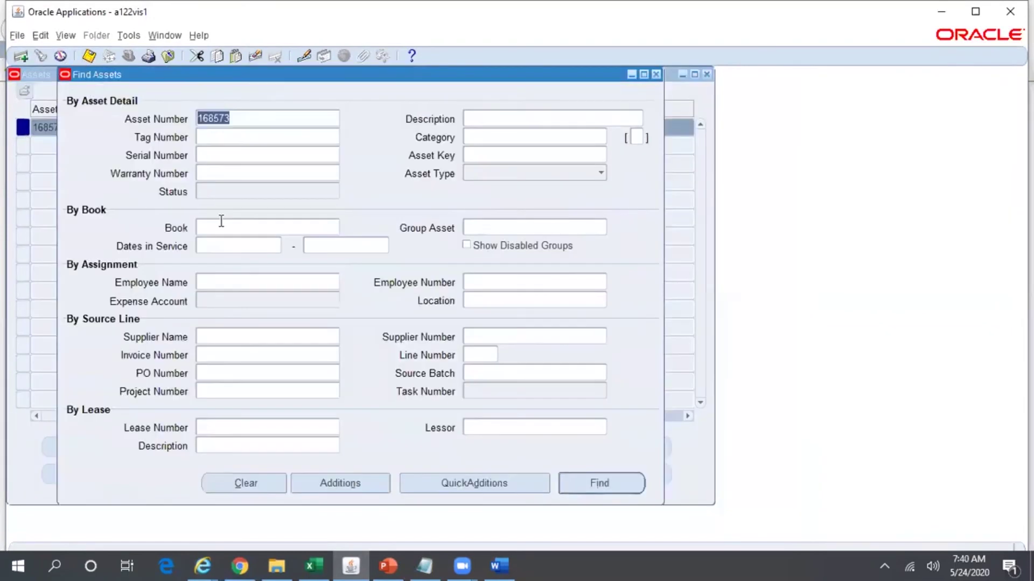
key("ctrl+v")
key("Return")
left_click(163, 474)
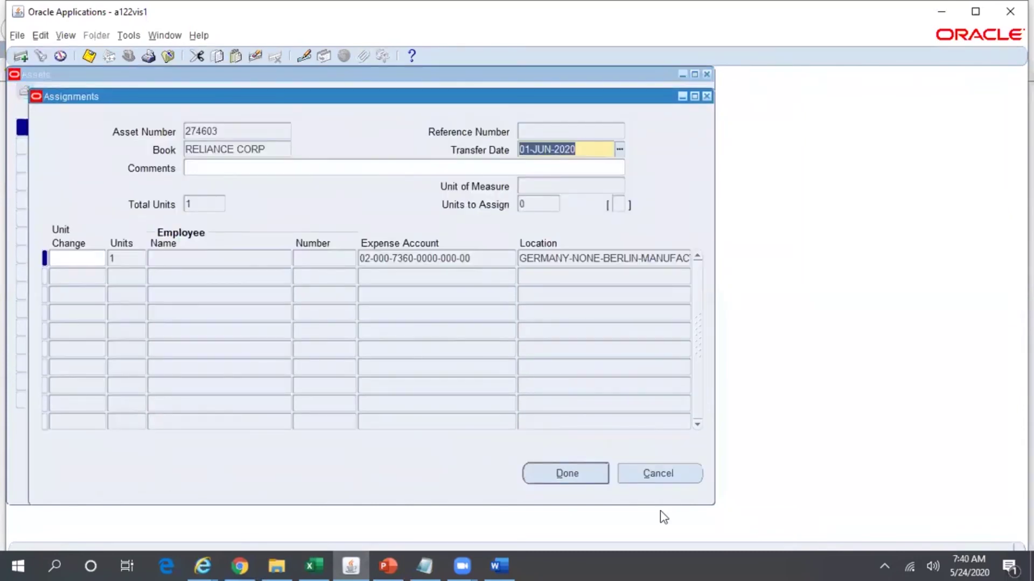
left_click(664, 472)
- Open the financial information of asset 274603 and check its MAY-20 depreciation amount
left_click(282, 467)
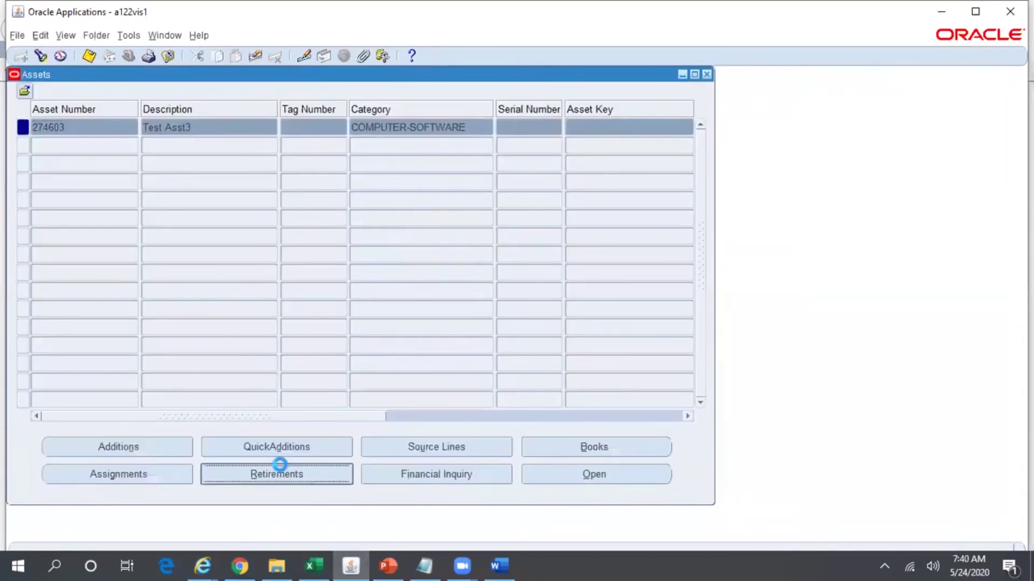
left_click(645, 478)
left_click(447, 475)
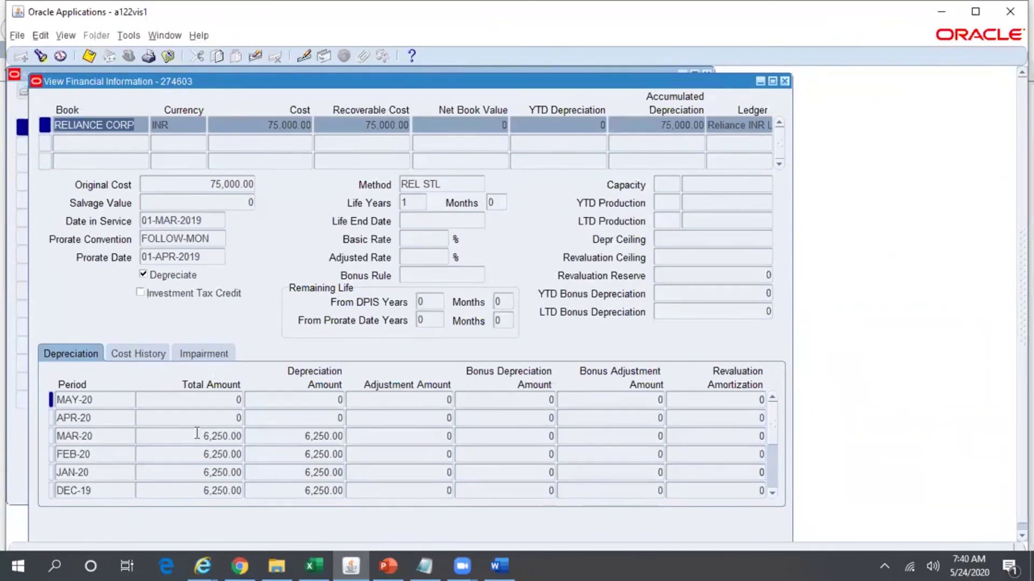
left_click(214, 402)
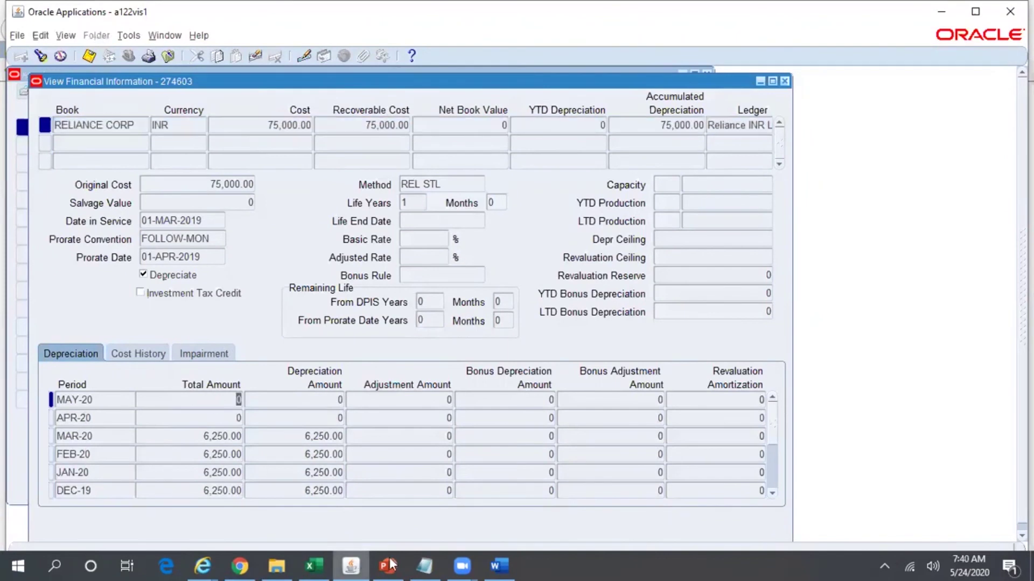
- Compare the depreciation journal entry in the Word report with the assets listed in the Mass Transfers Preview Report in Internet Explorer
left_click(500, 565)
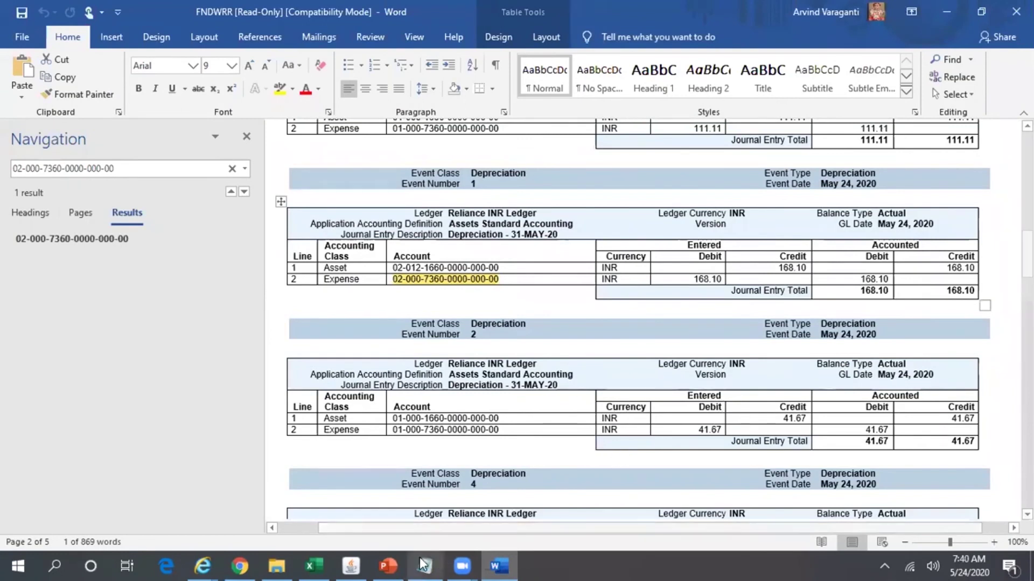
mouse_move(203, 565)
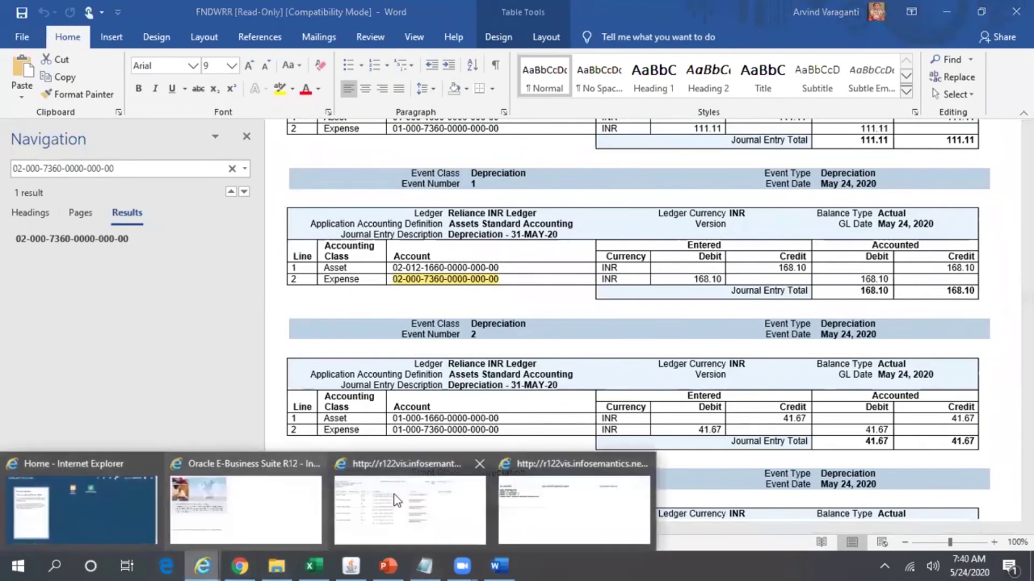
left_click(397, 501)
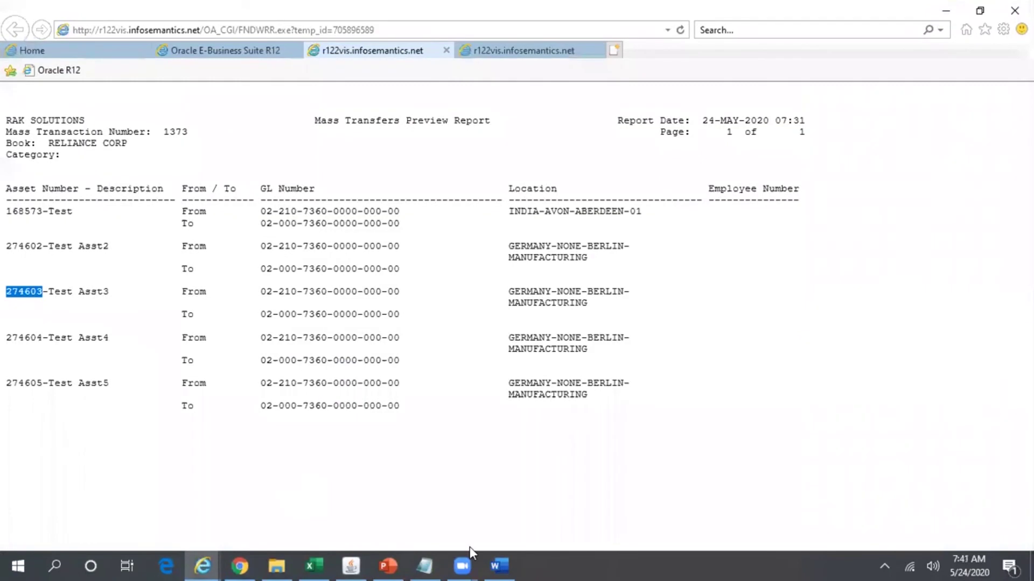
left_click(508, 561)
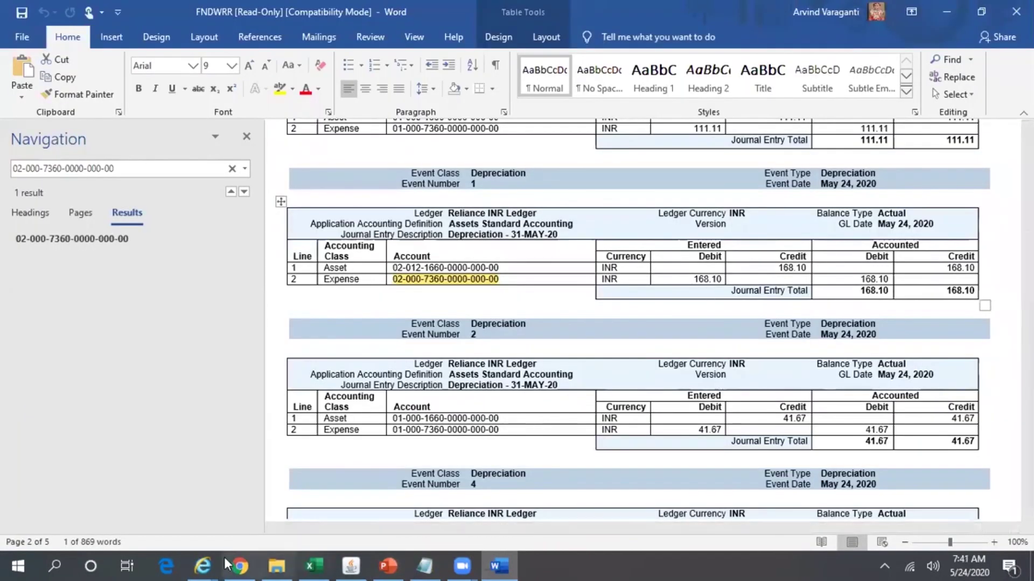
mouse_move(208, 557)
left_click(377, 515)
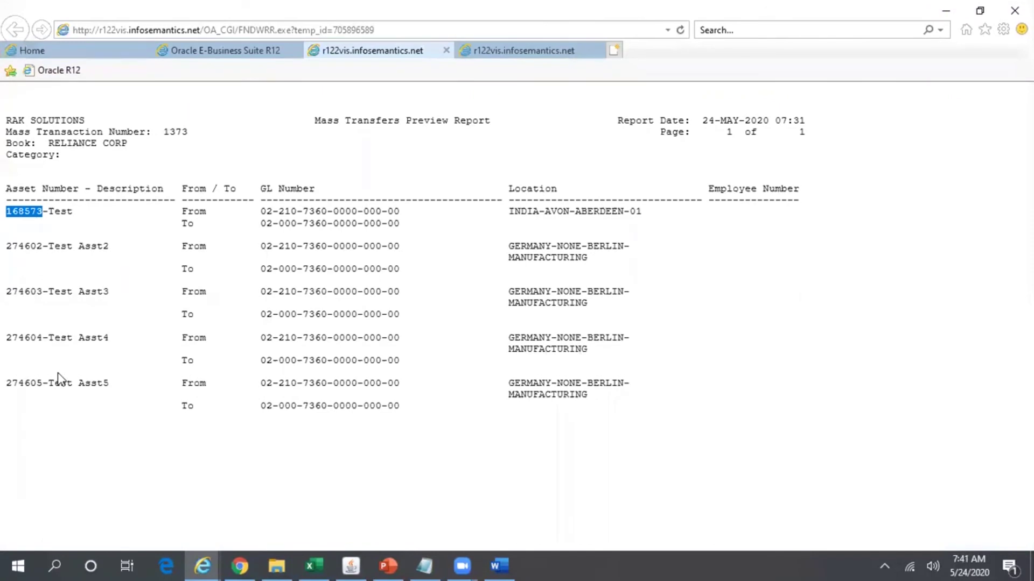
- Recheck the financial information of asset 274603 in Oracle Applications, then return to the journal entries in the Word report
left_click(351, 565)
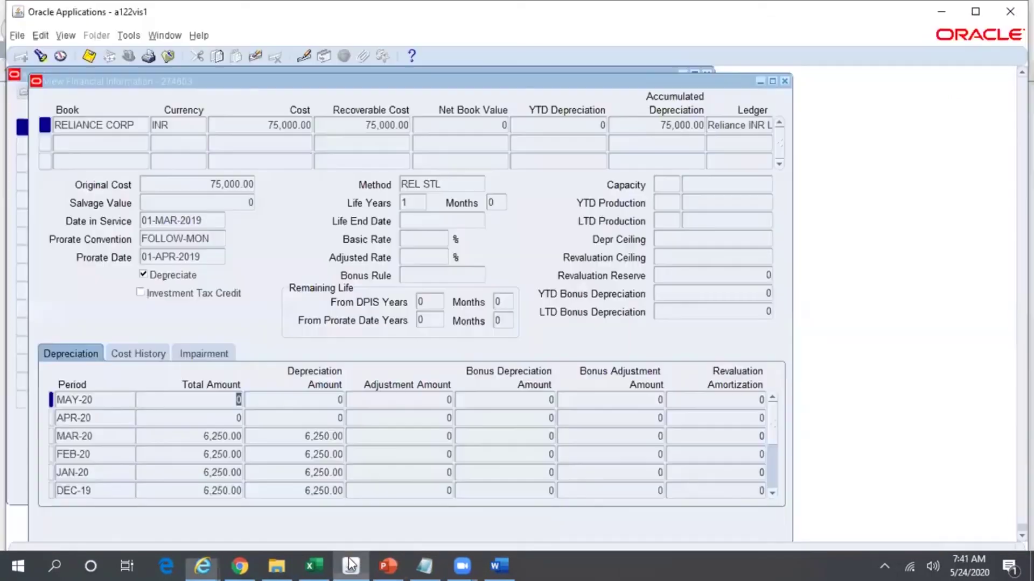
left_click(736, 129)
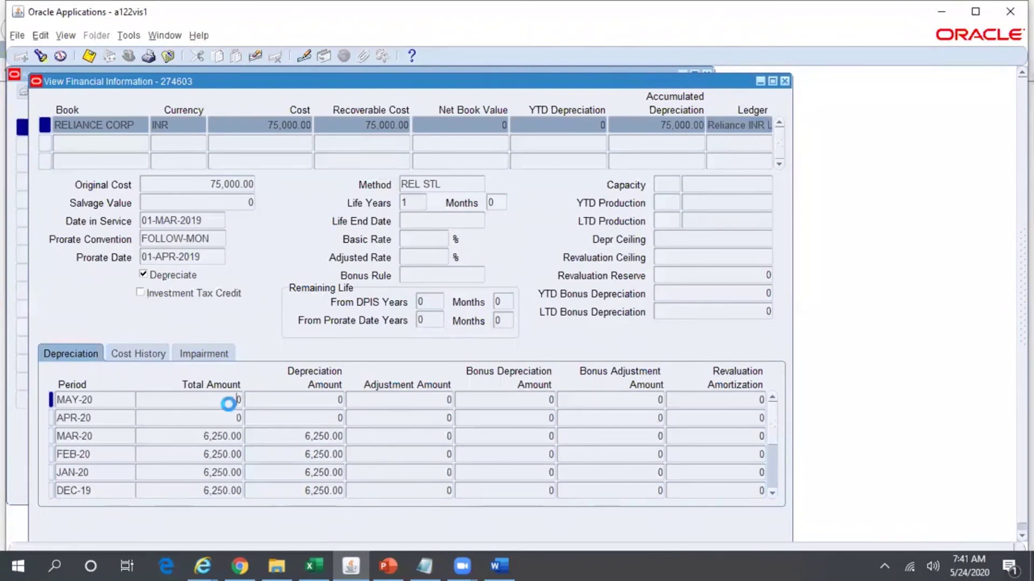
left_click(499, 565)
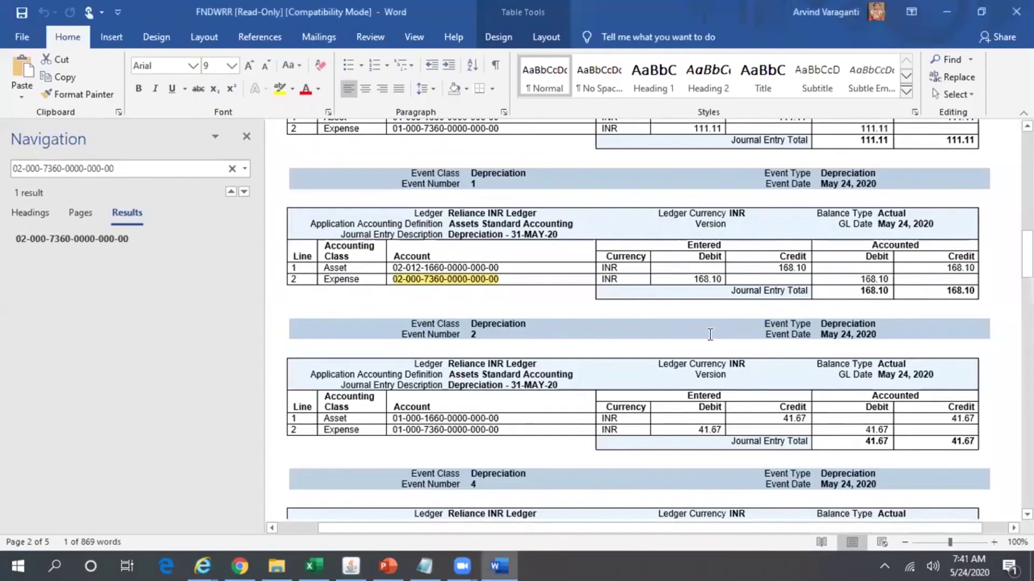